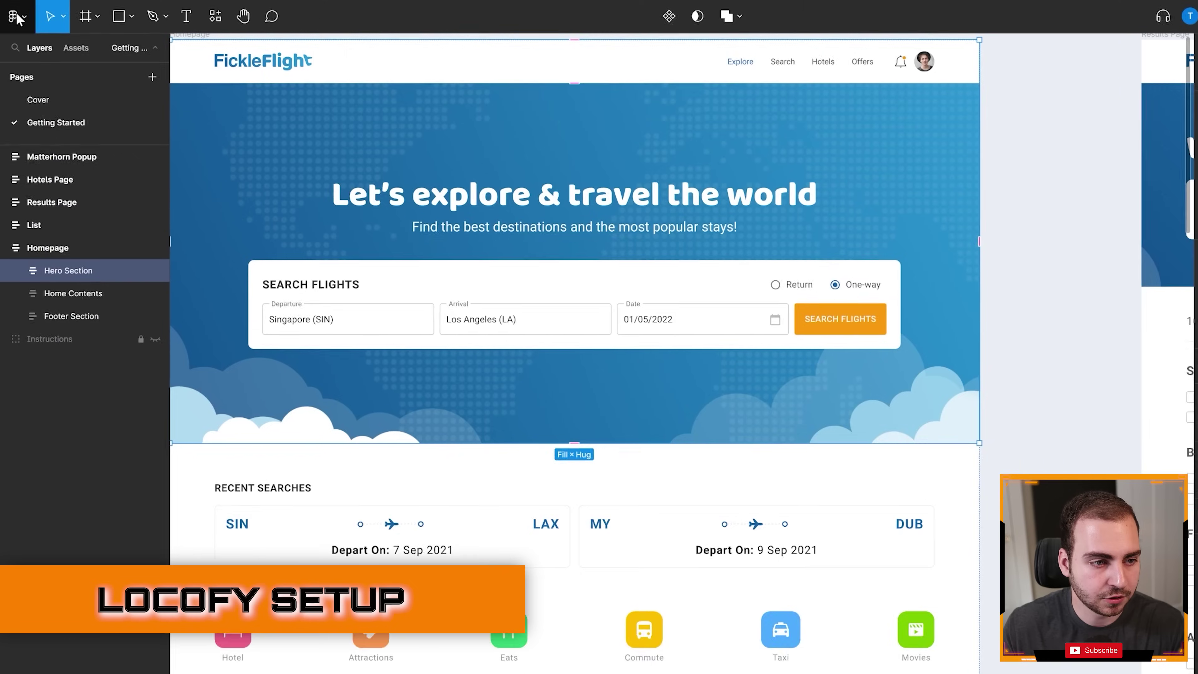
Find the Locofy plugin by searching 'locofy' in Figma's plugins and run it beside the homepage design
click(24, 15)
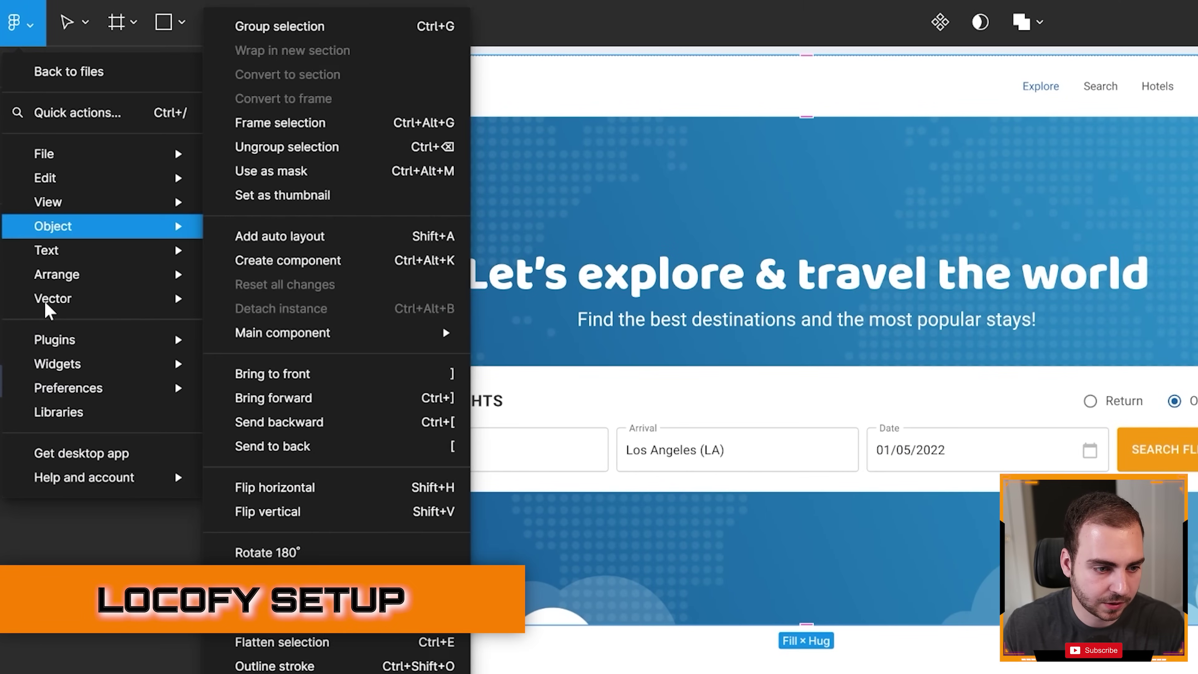
mouse_move(142, 314)
click(266, 356)
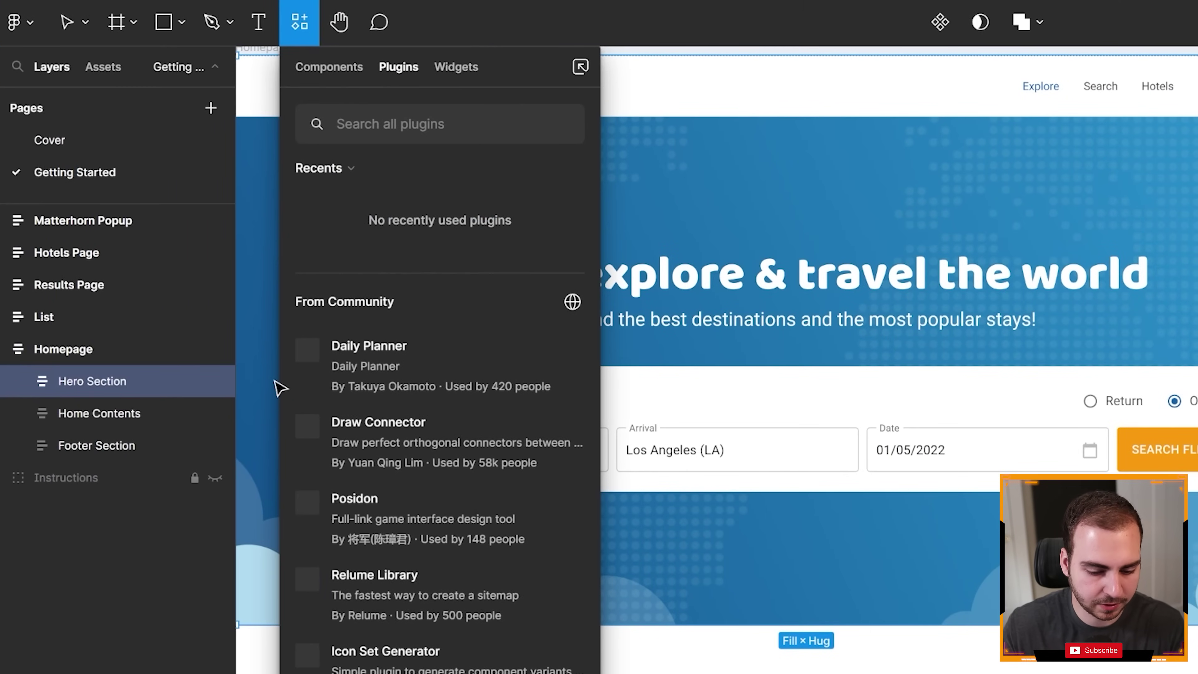
text(locofy)
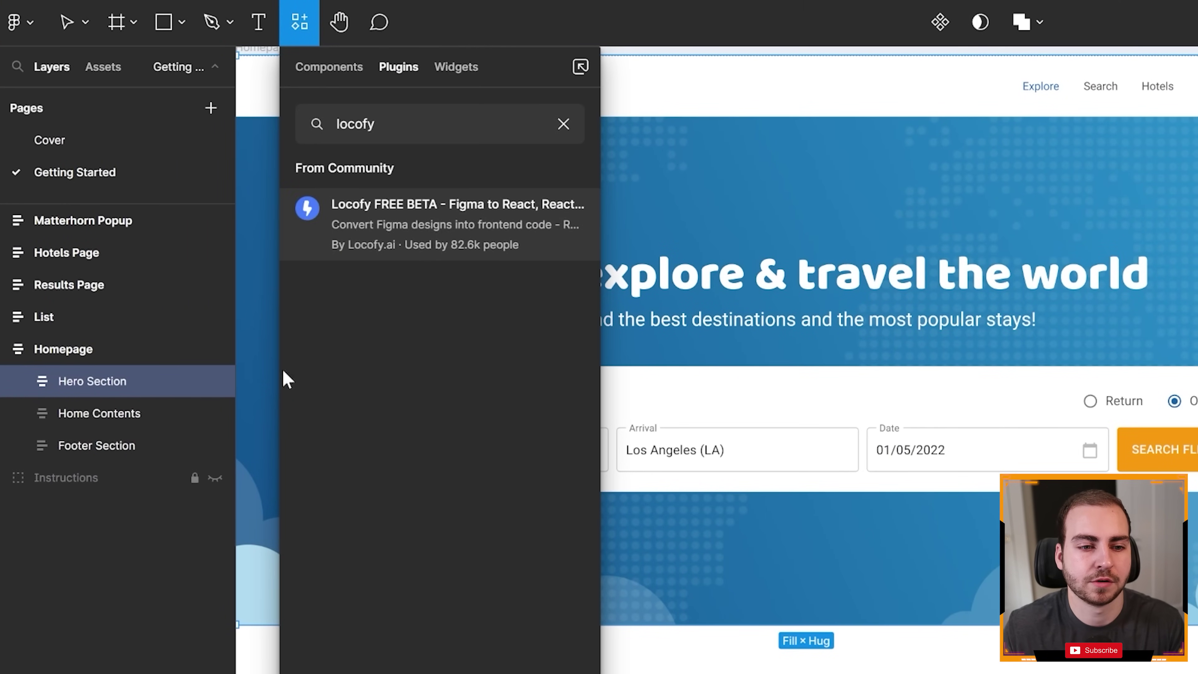
click(395, 227)
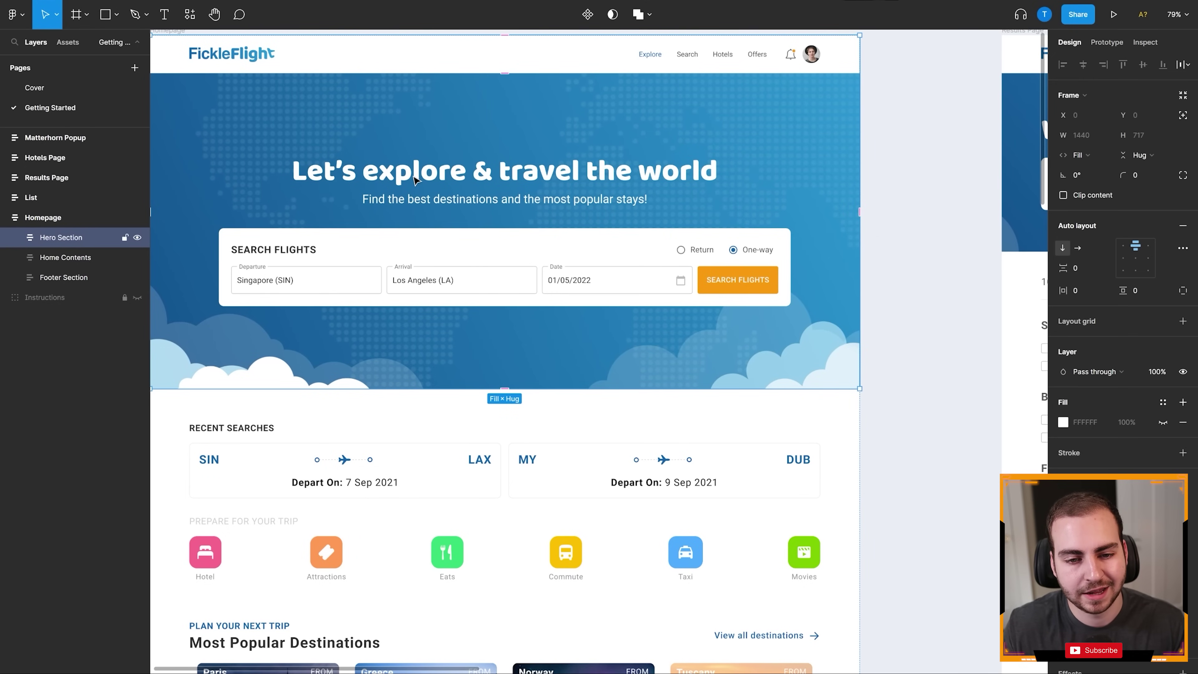
drag(582, 141, 839, 92)
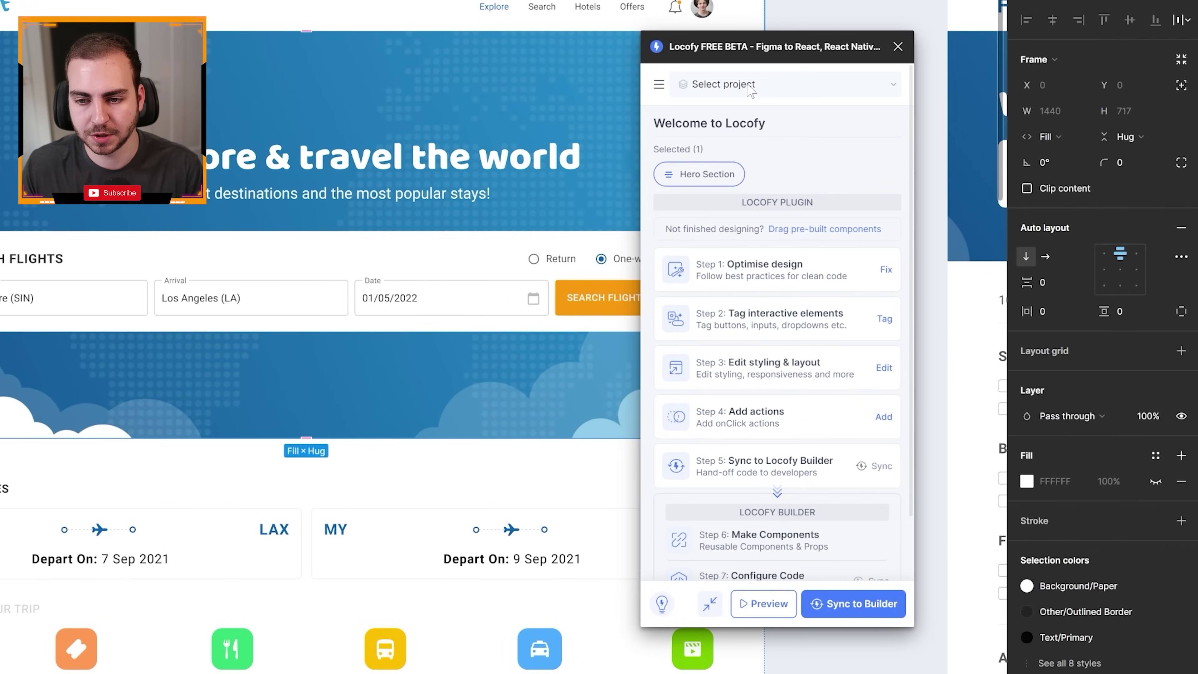
Create a new Locofy project named 'demo-app' using React with Tailwind styling
click(849, 115)
click(707, 231)
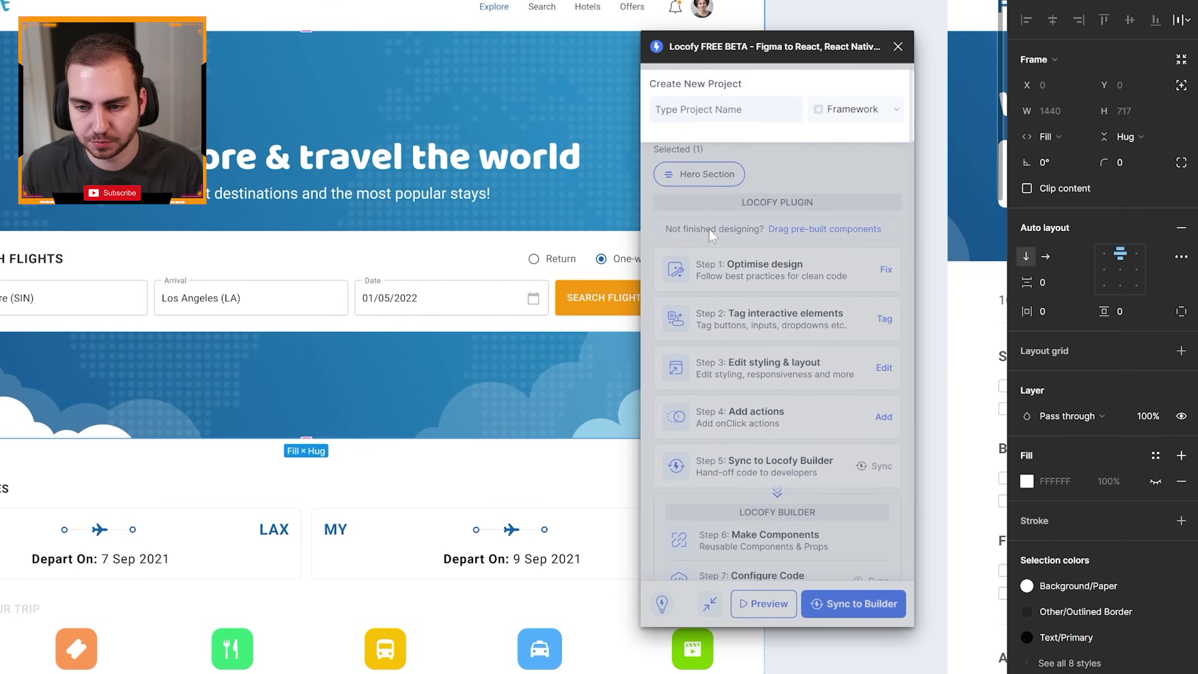
text(demo-app)
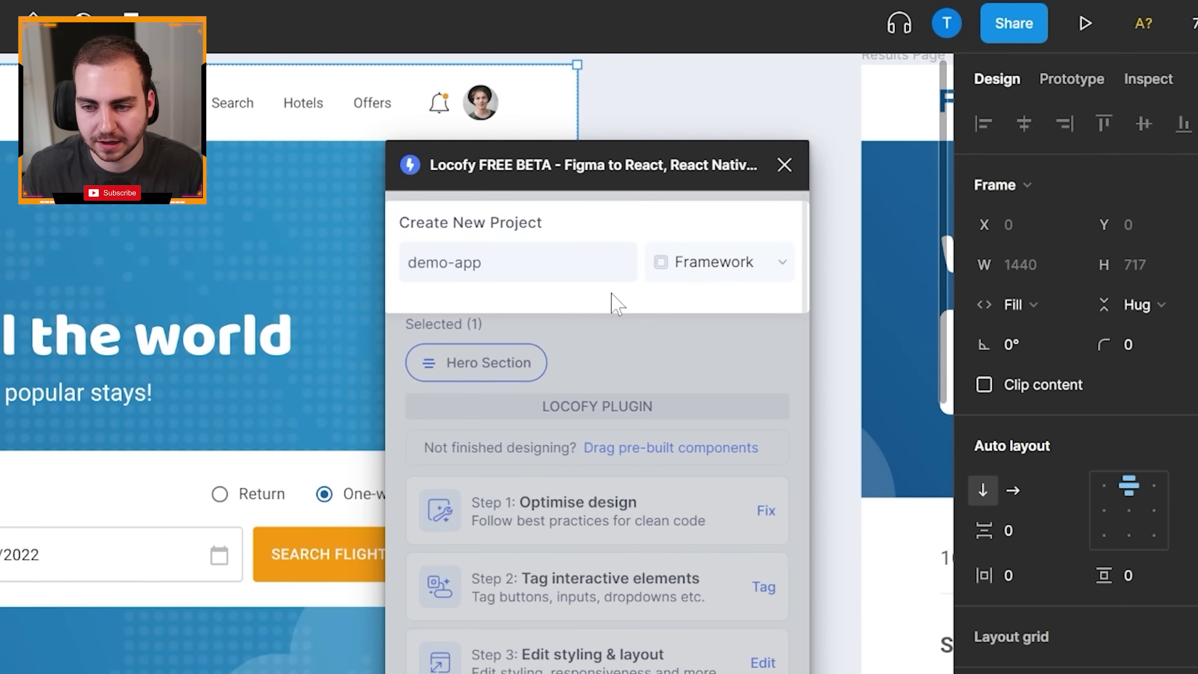
click(679, 268)
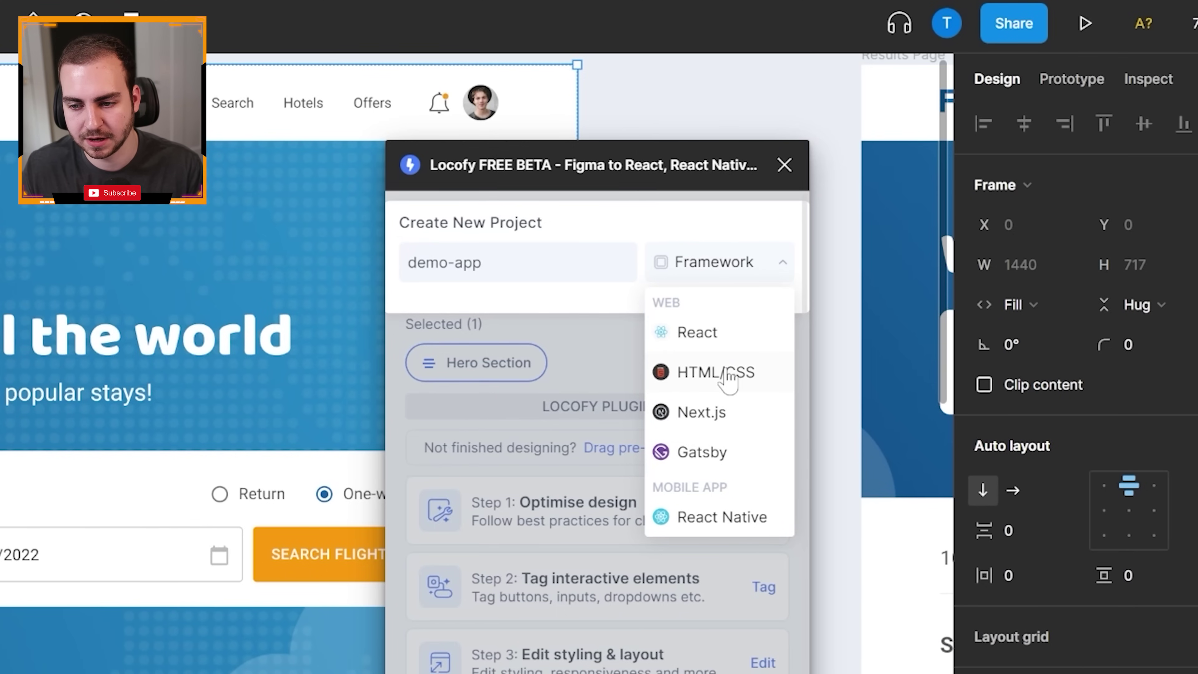
click(697, 332)
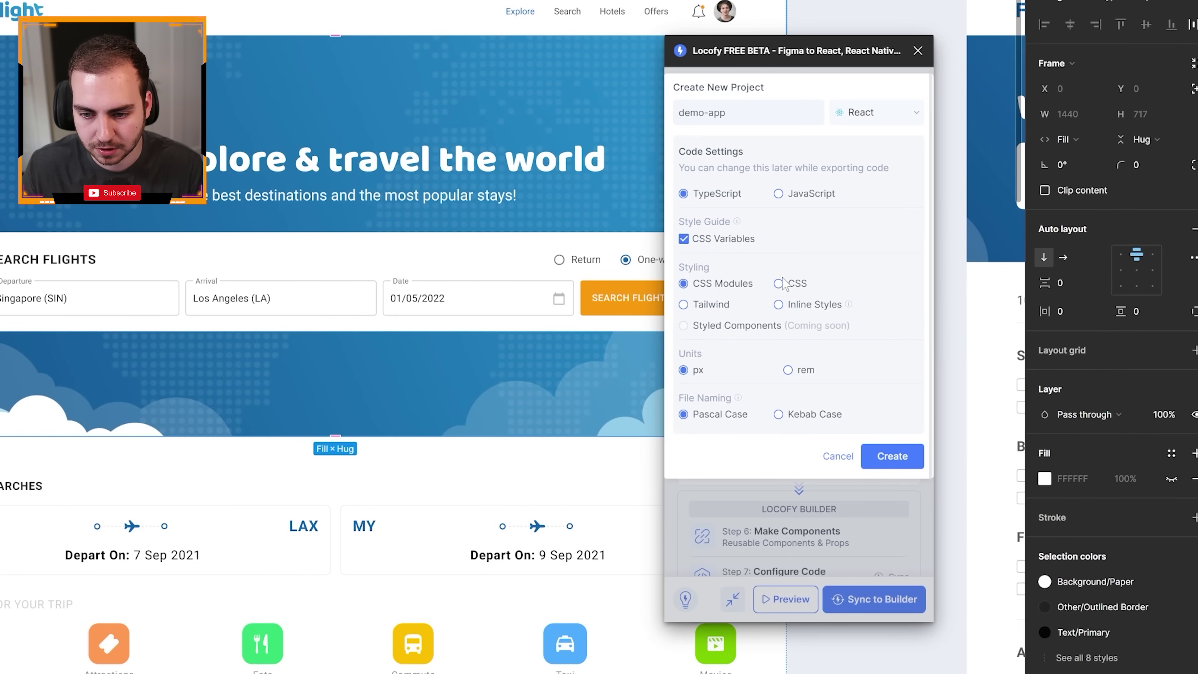
click(685, 305)
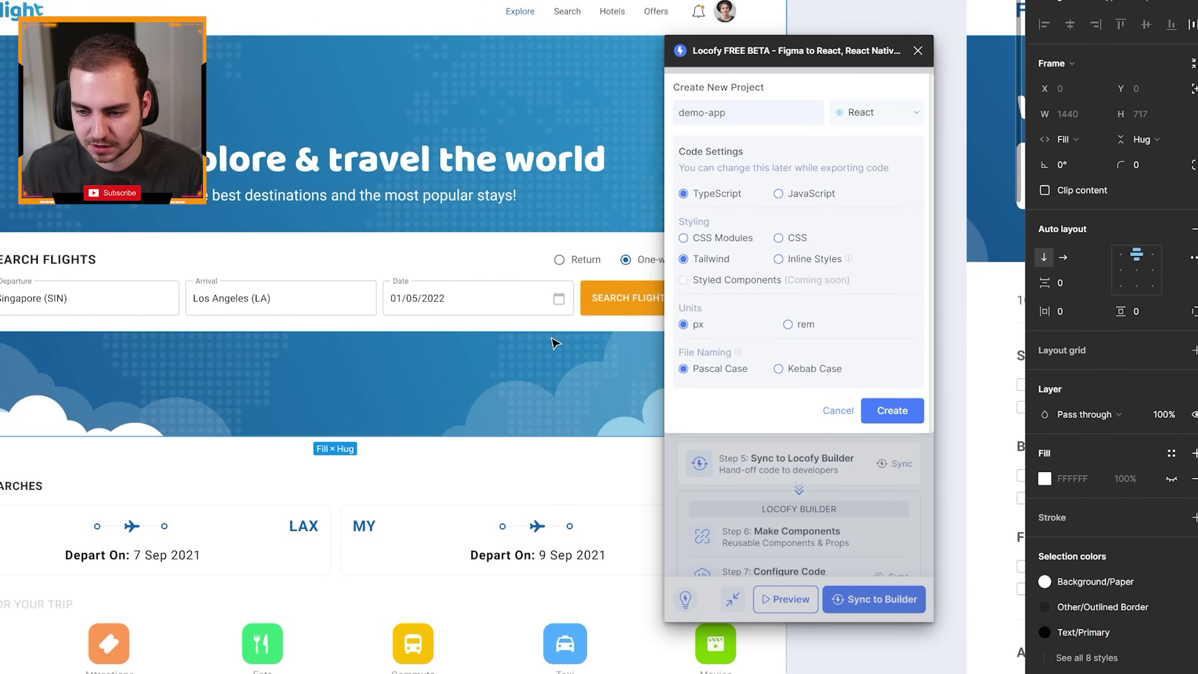
click(887, 415)
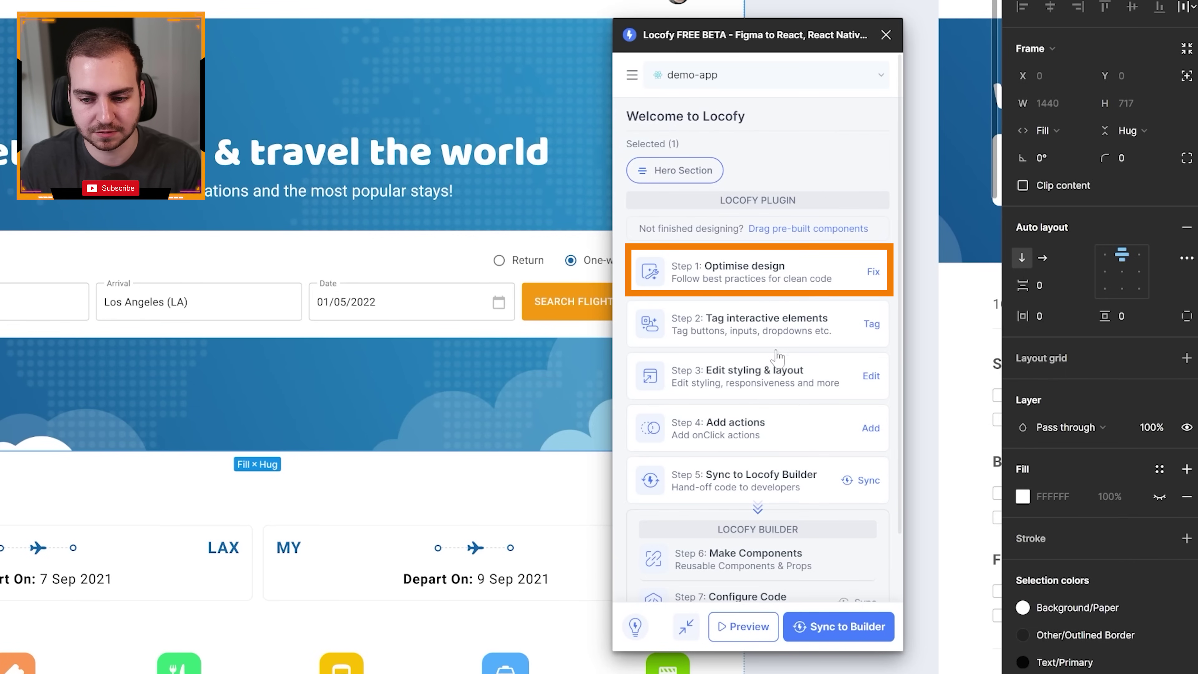
Start Locofy's Optimise design step and remove all unnecessary groups and frames
click(764, 267)
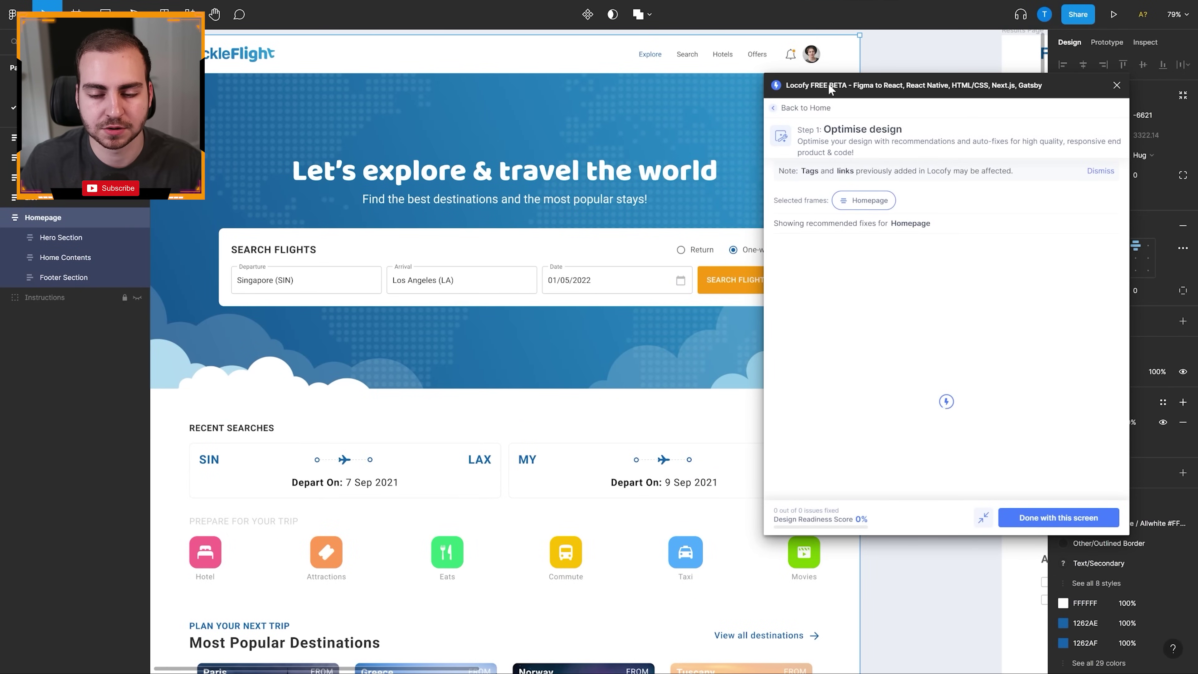
drag(828, 90, 763, 84)
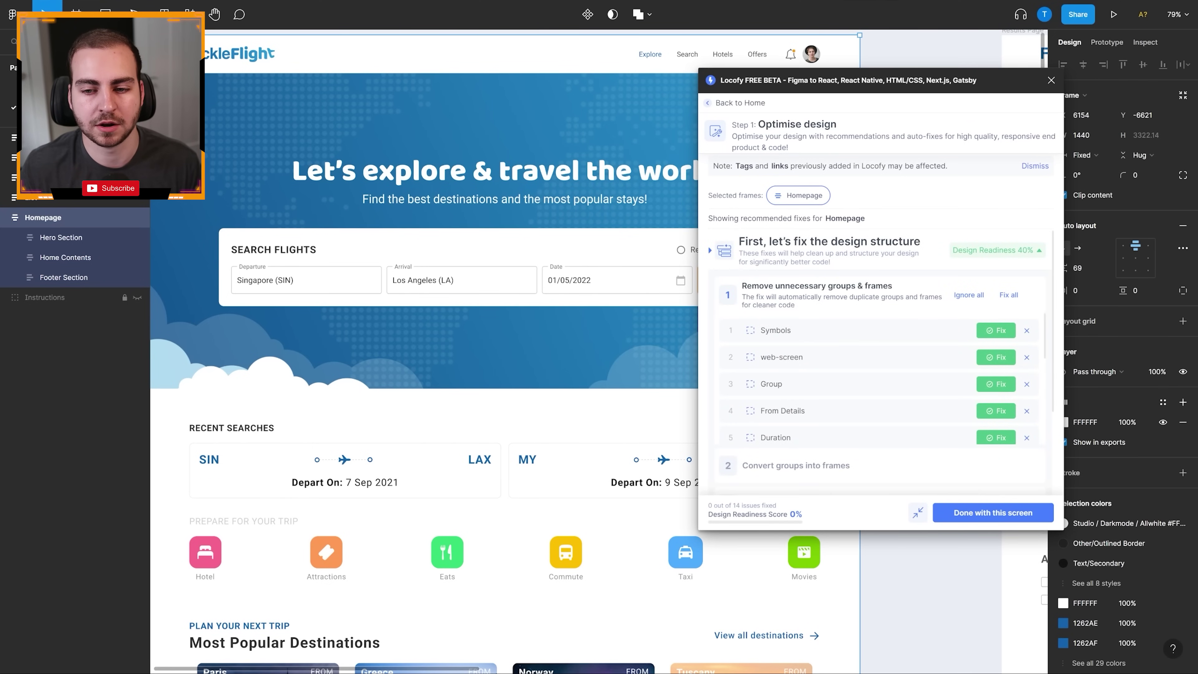
drag(925, 68, 812, 43)
scroll(762, 243, down, 2)
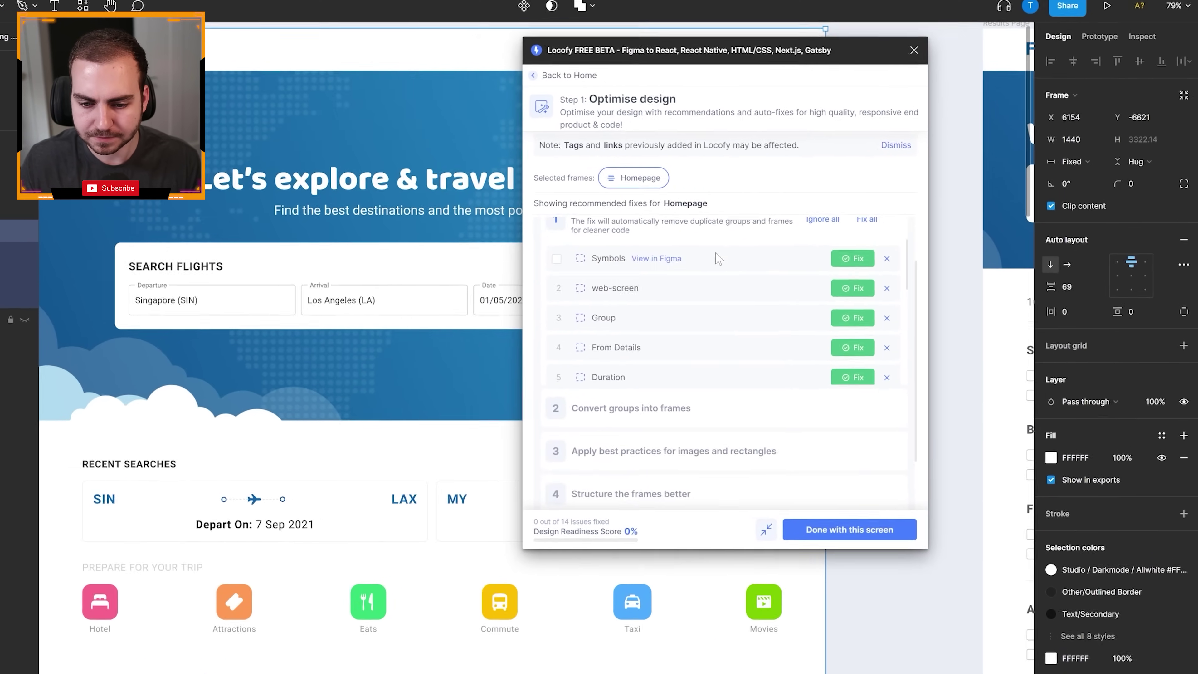
scroll(717, 259, up, 2)
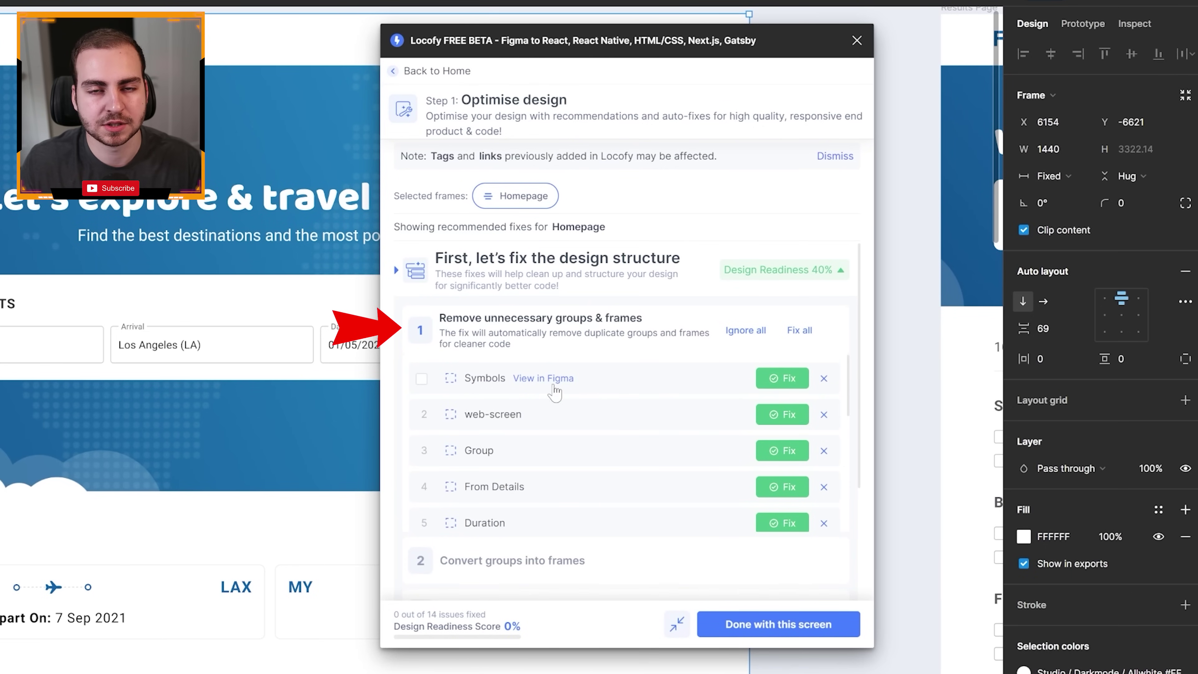
scroll(552, 392, down, 4)
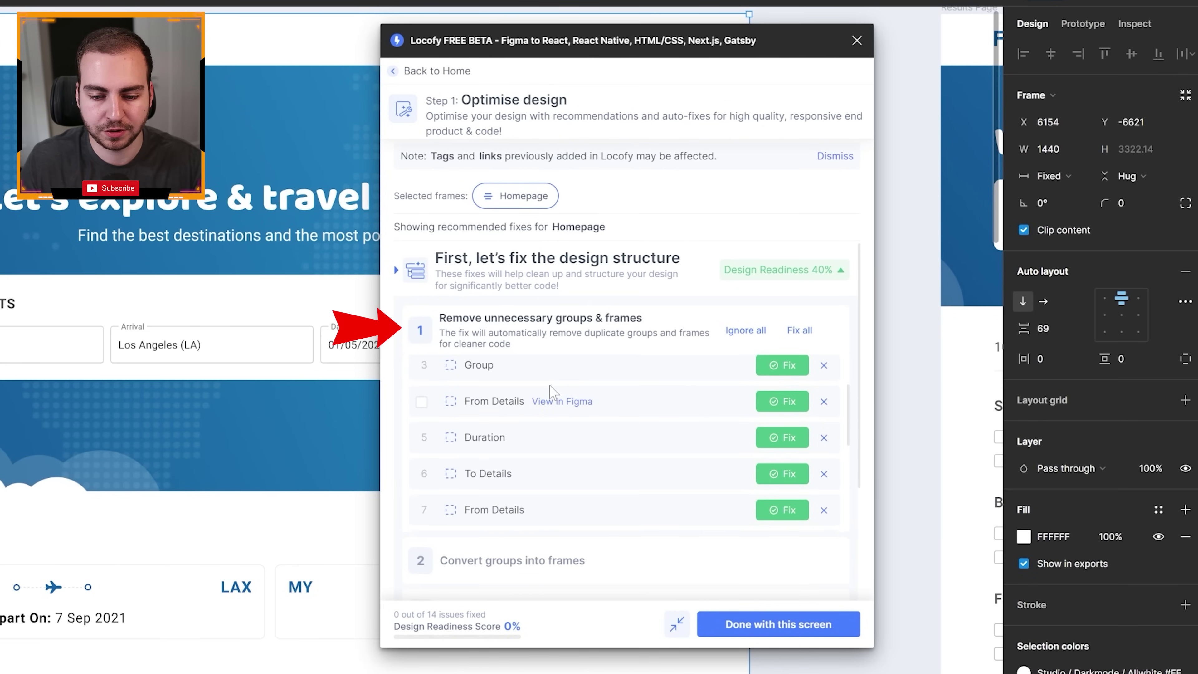
scroll(638, 421, up, 4)
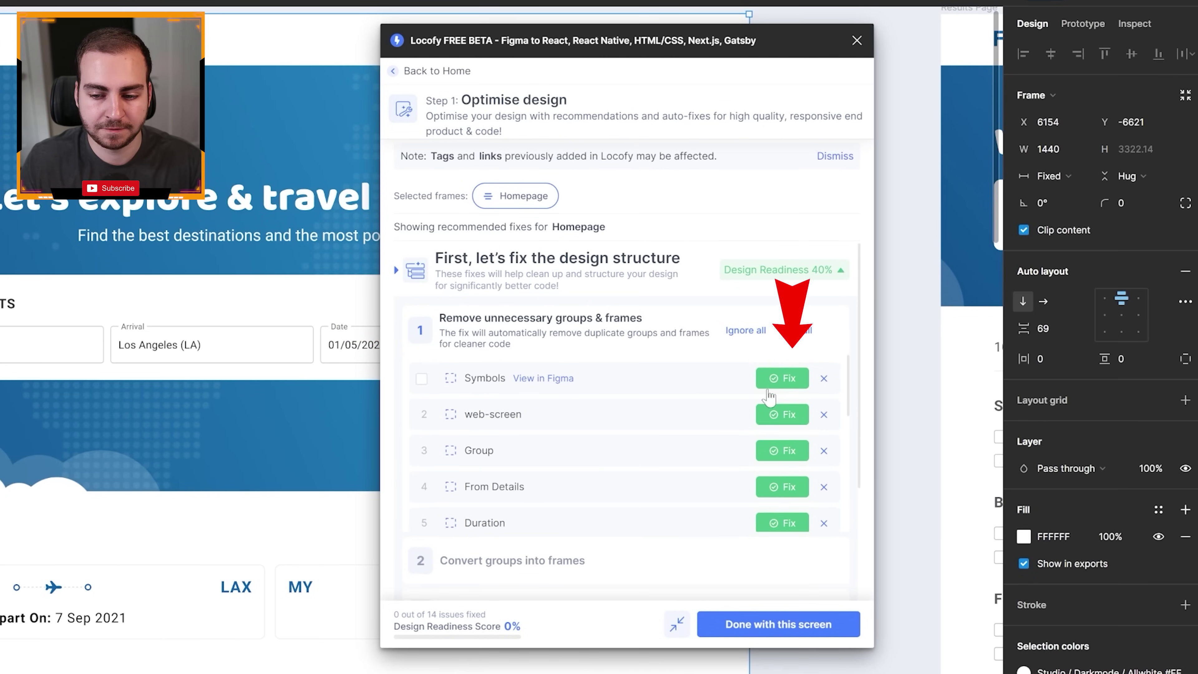
click(808, 332)
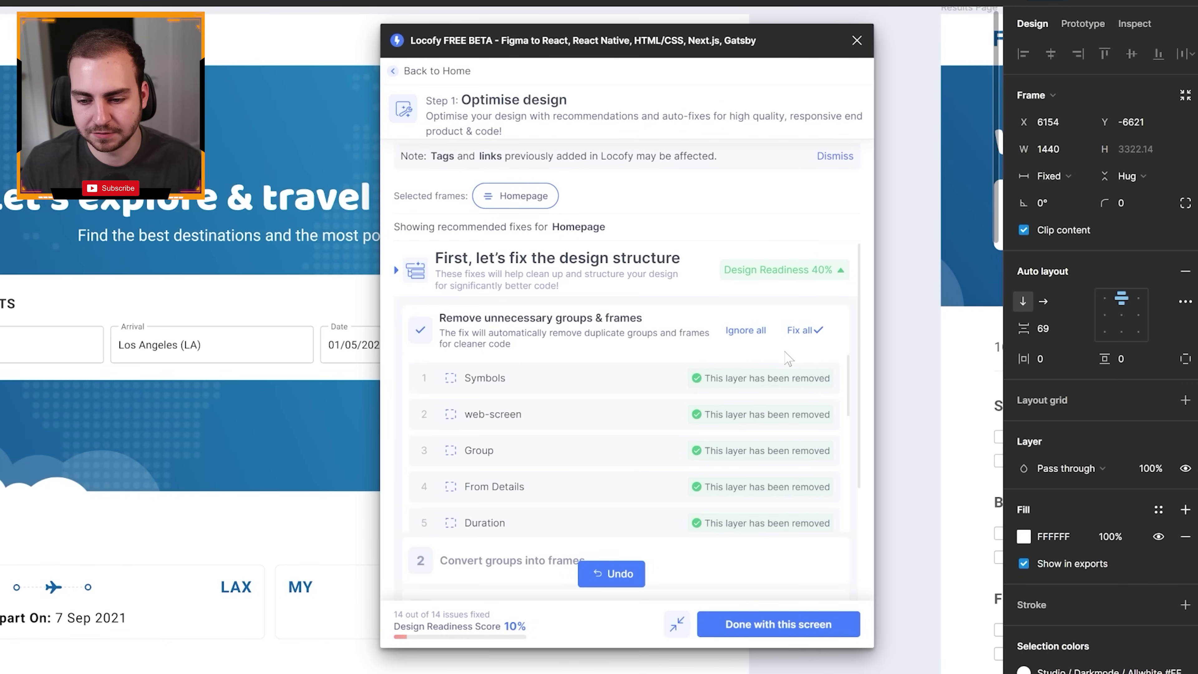
Convert all the listed groups on the Homepage into frames
scroll(783, 373, down, 8)
scroll(729, 401, down, 5)
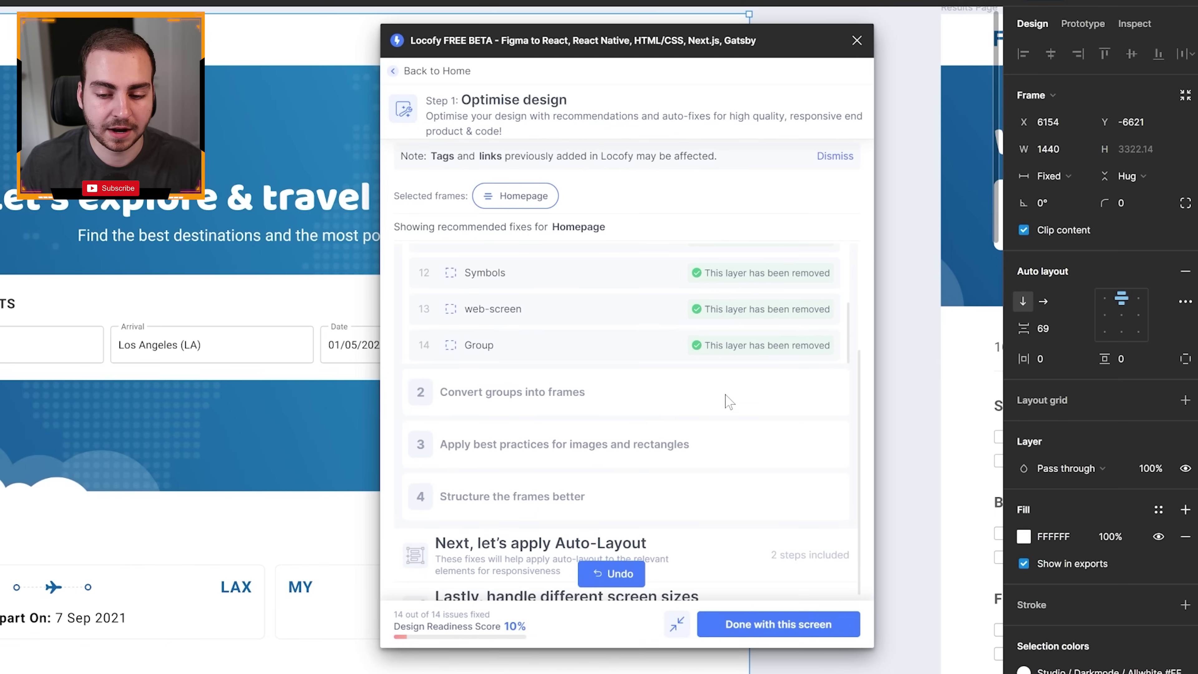
click(497, 396)
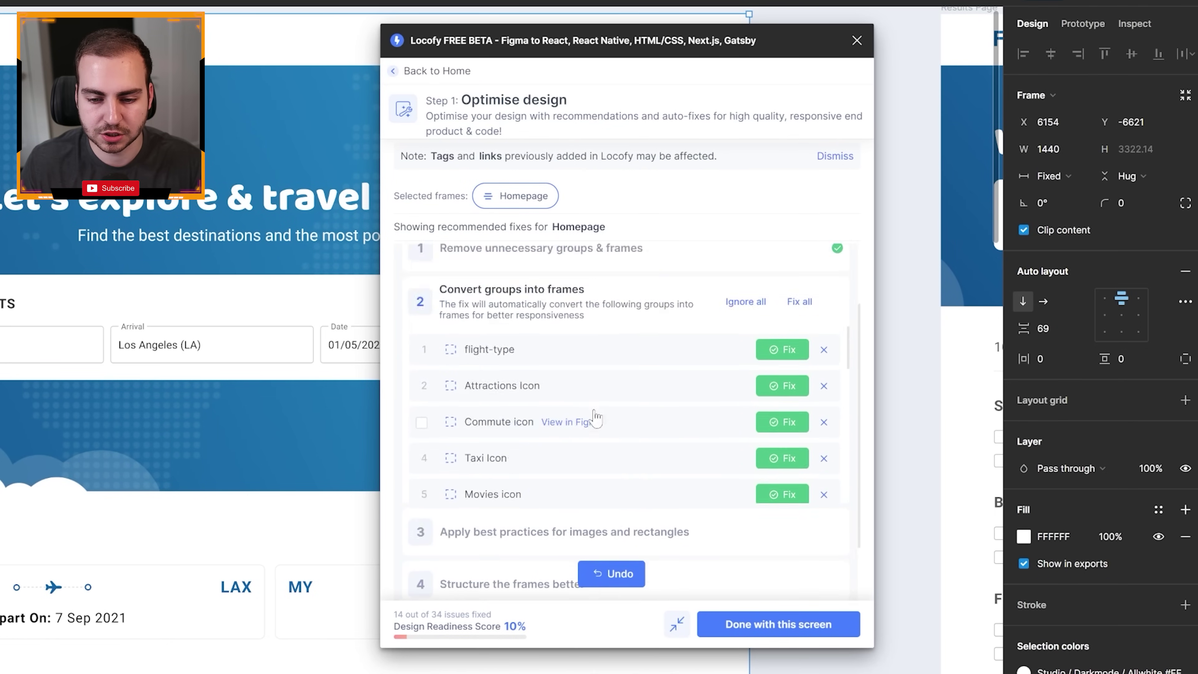
scroll(596, 417, up, 2)
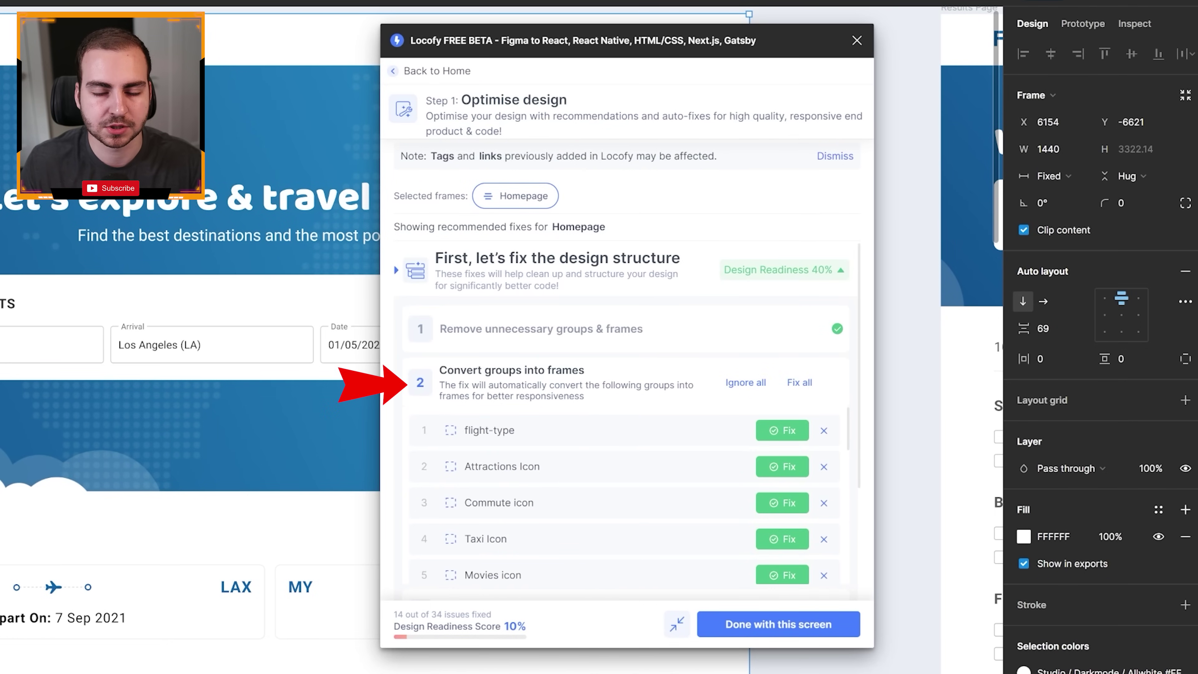
scroll(548, 458, down, 2)
scroll(613, 424, up, 2)
click(799, 384)
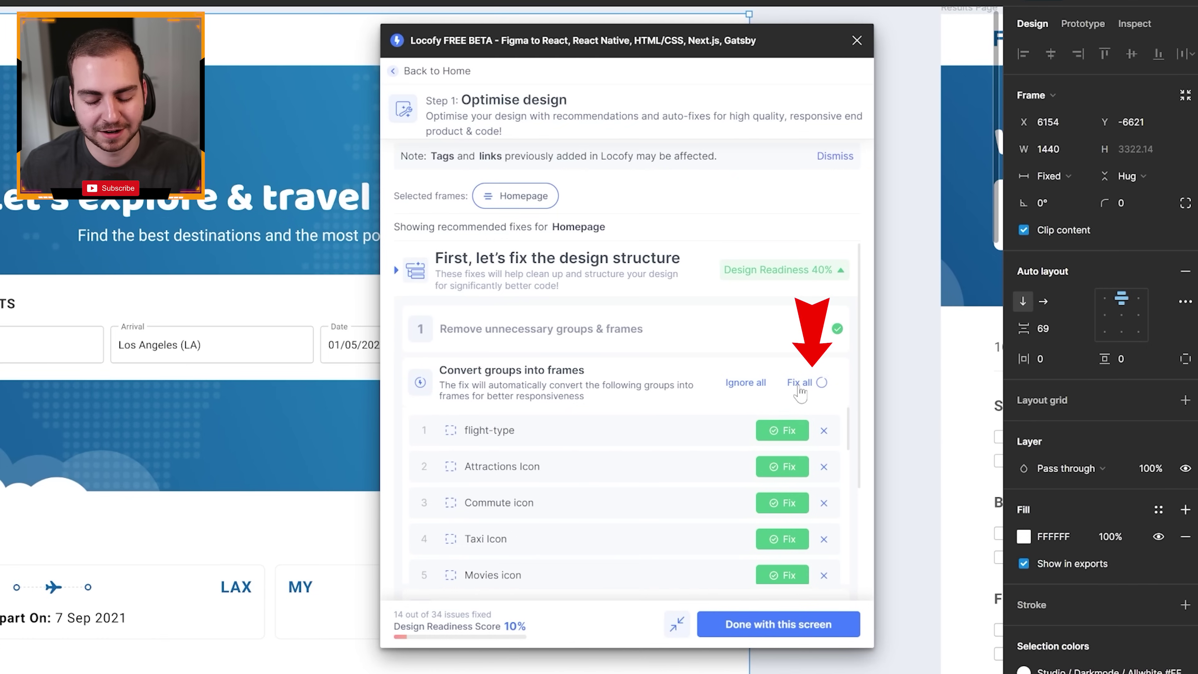
Turn all listed images into backgrounds and finish the Homepage design fixes
scroll(767, 370, down, 2)
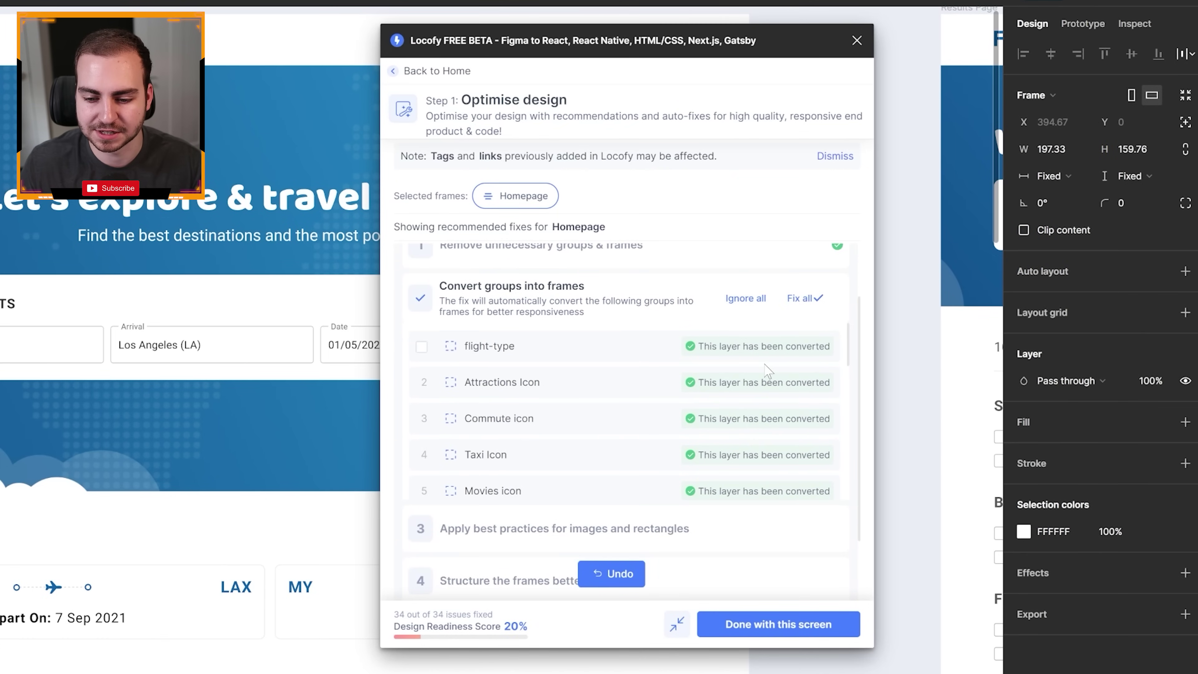
scroll(768, 373, down, 5)
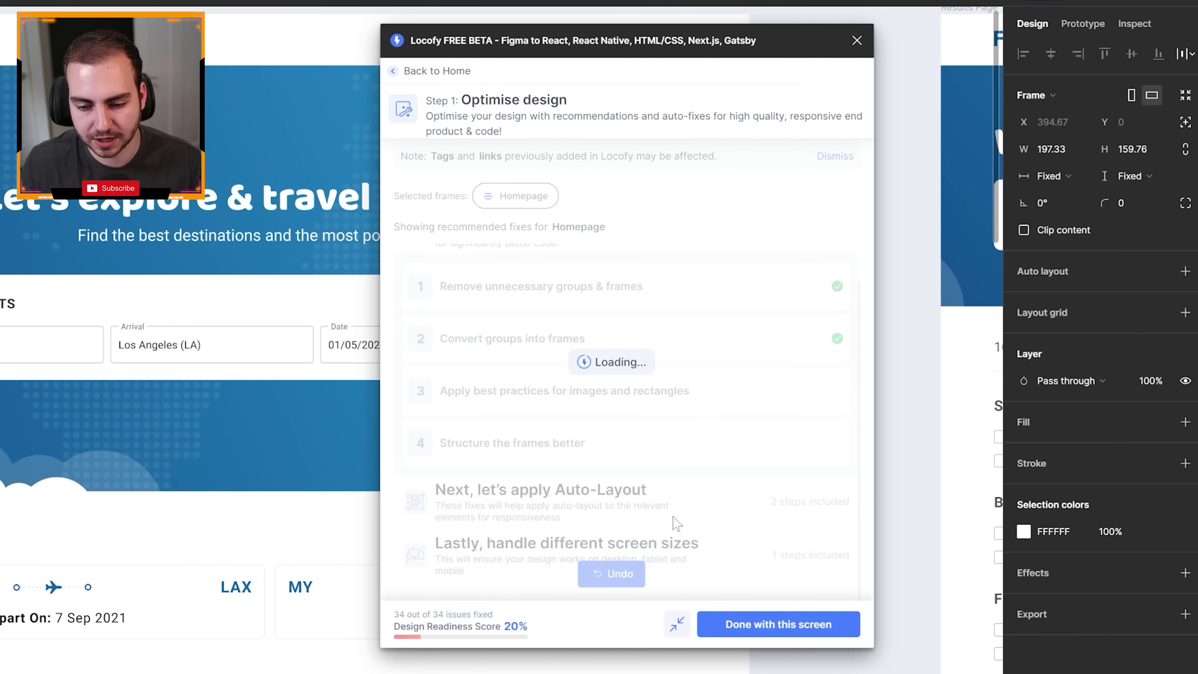
scroll(665, 468, down, 5)
scroll(664, 468, up, 4)
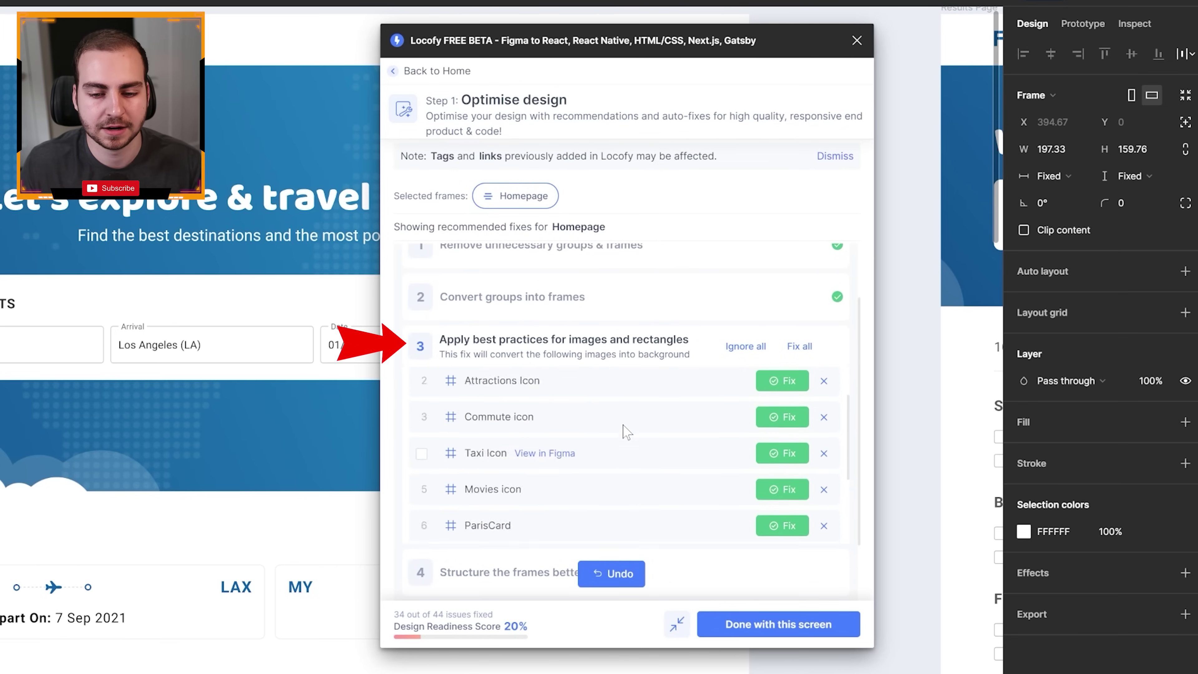
scroll(626, 430, up, 2)
click(799, 348)
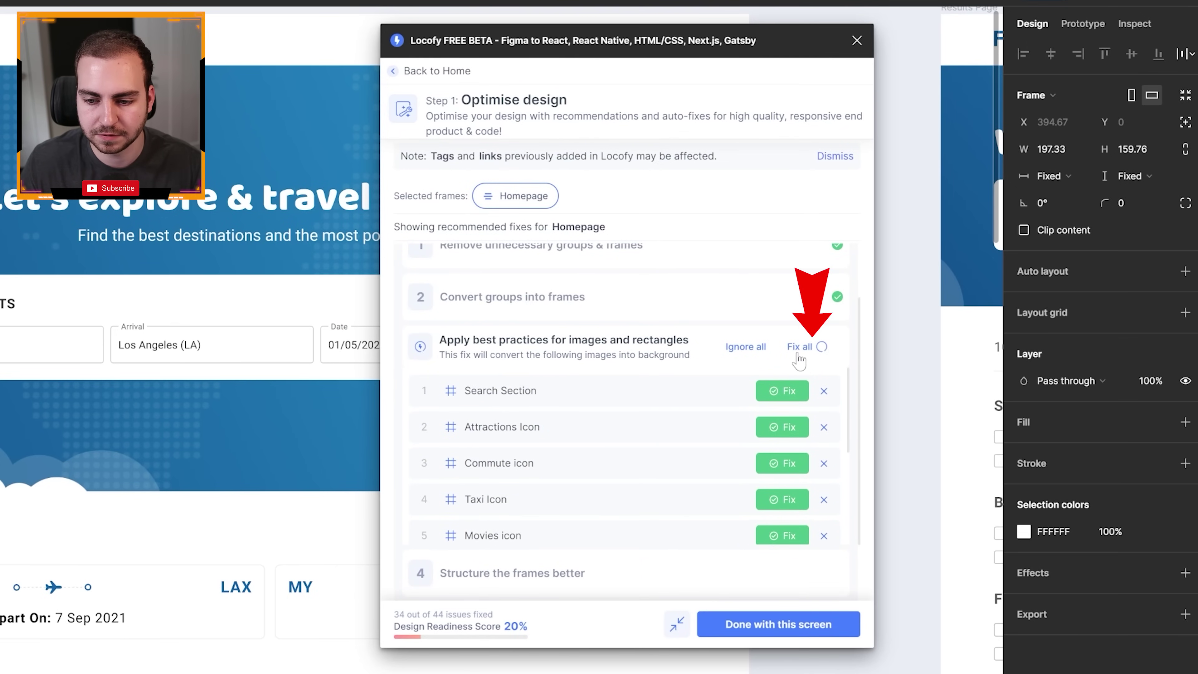
scroll(595, 449, down, 3)
scroll(605, 455, down, 5)
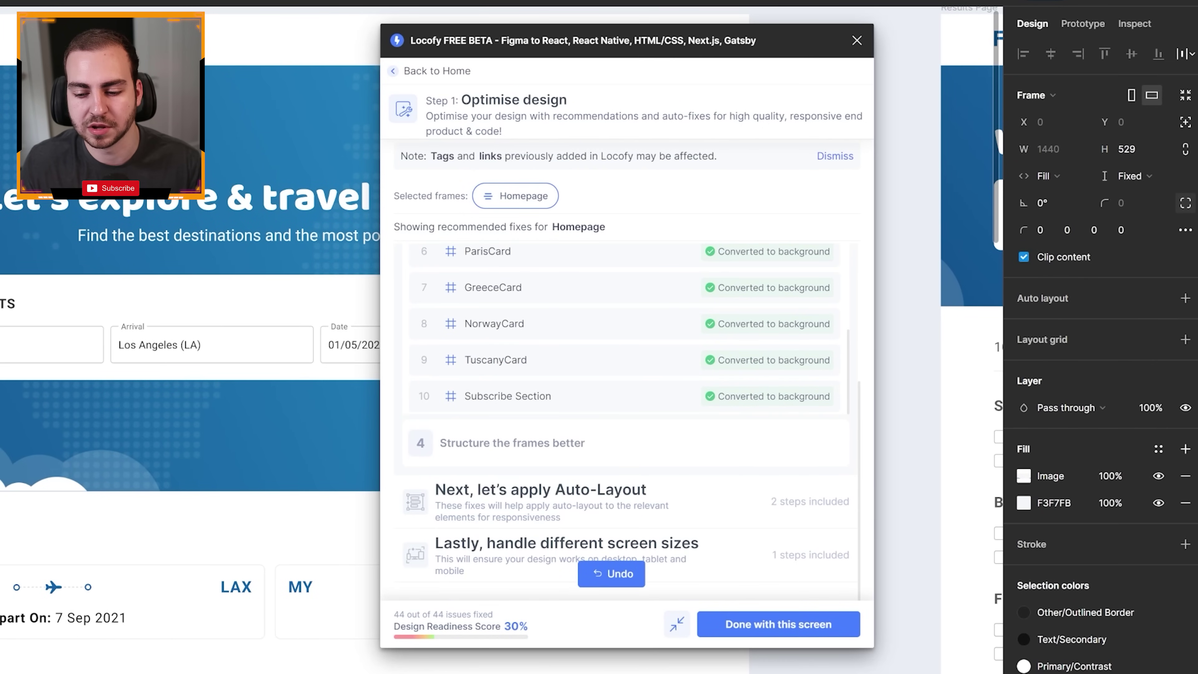
click(787, 631)
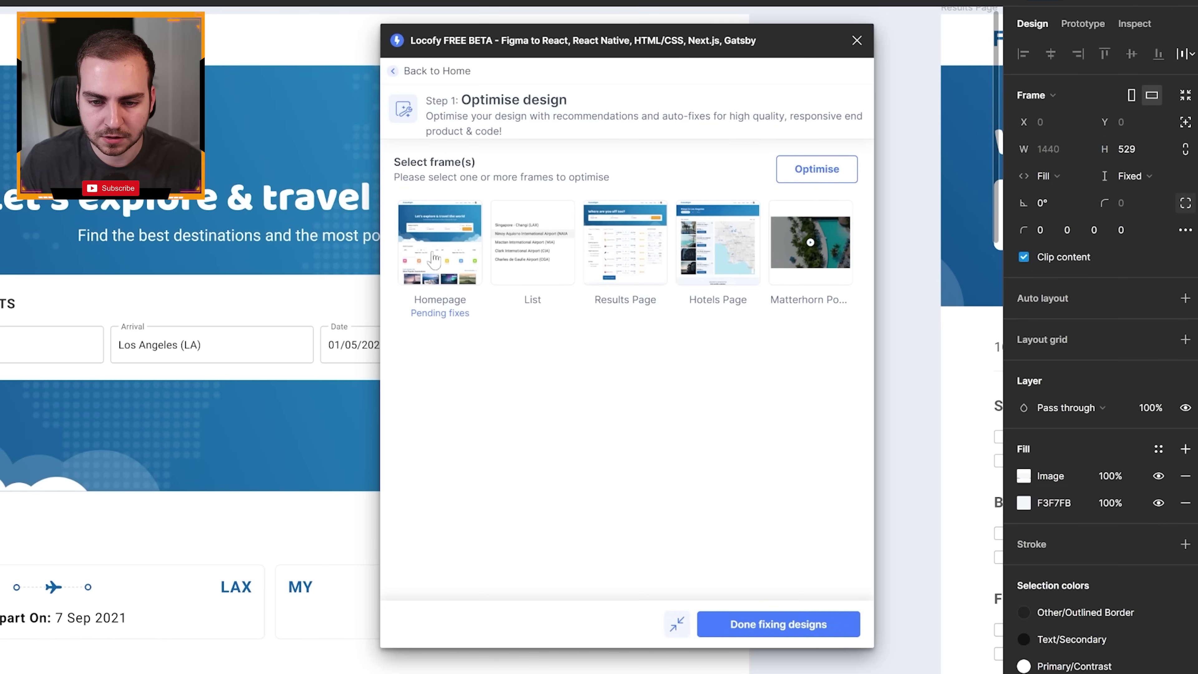
click(767, 627)
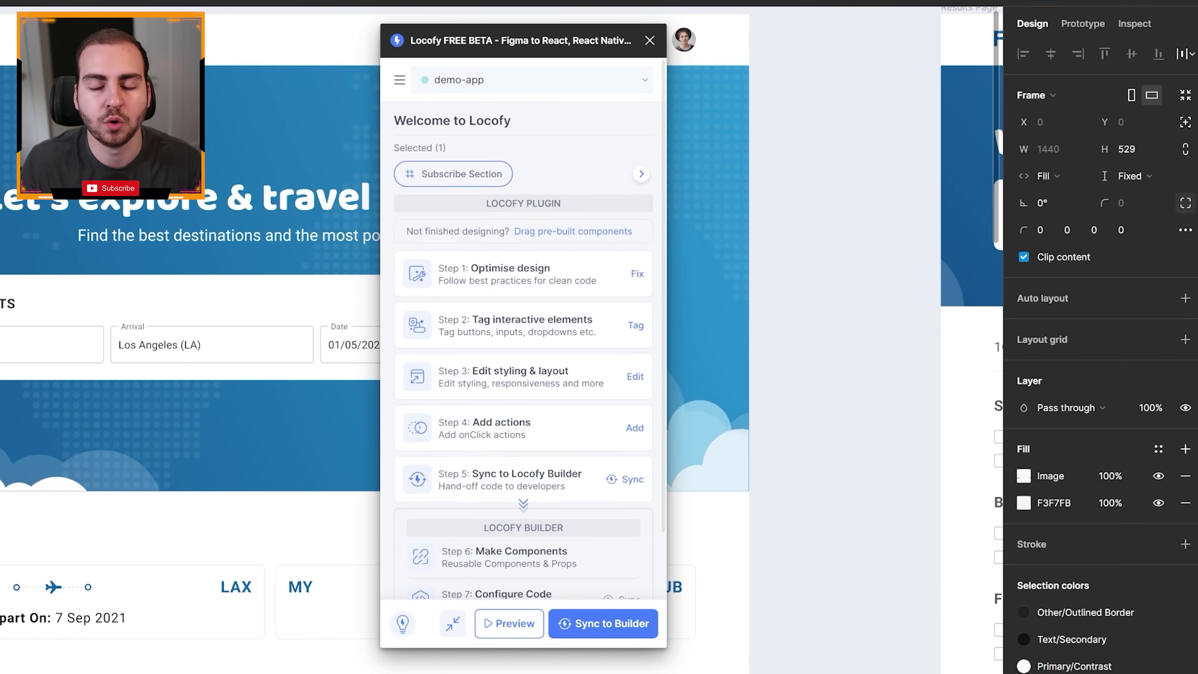
drag(654, 63, 809, 79)
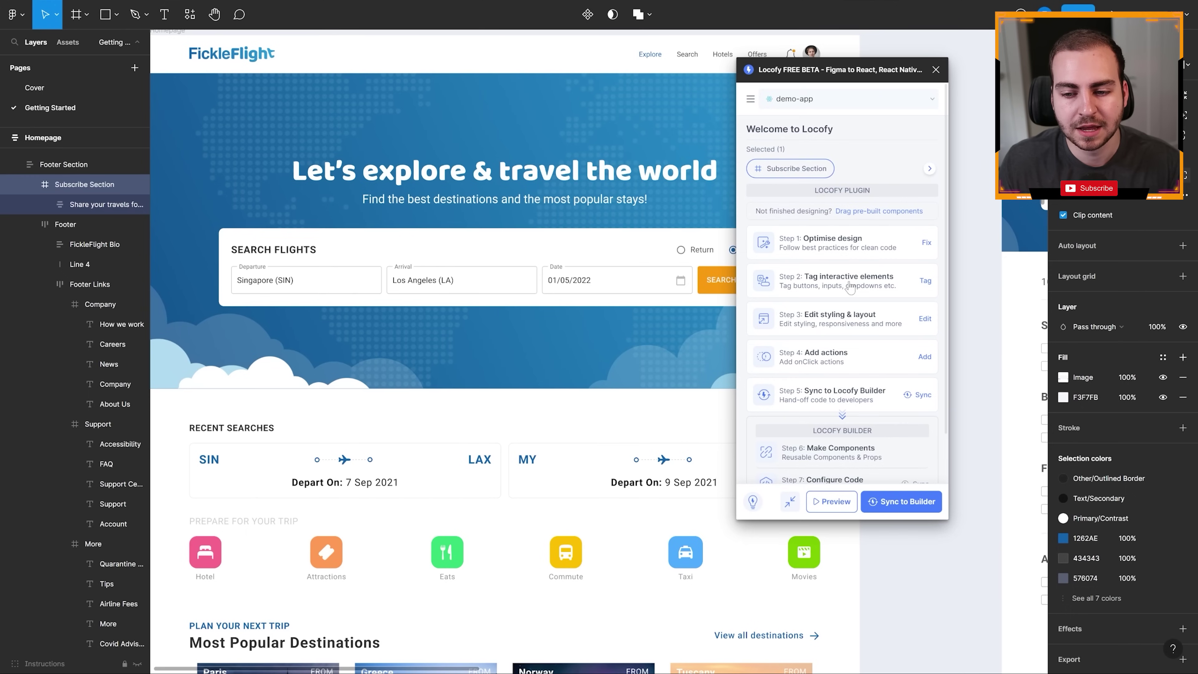
In Locofy's tagging step, select the Search Flights Button layer inside the Hero Section's search form
click(851, 287)
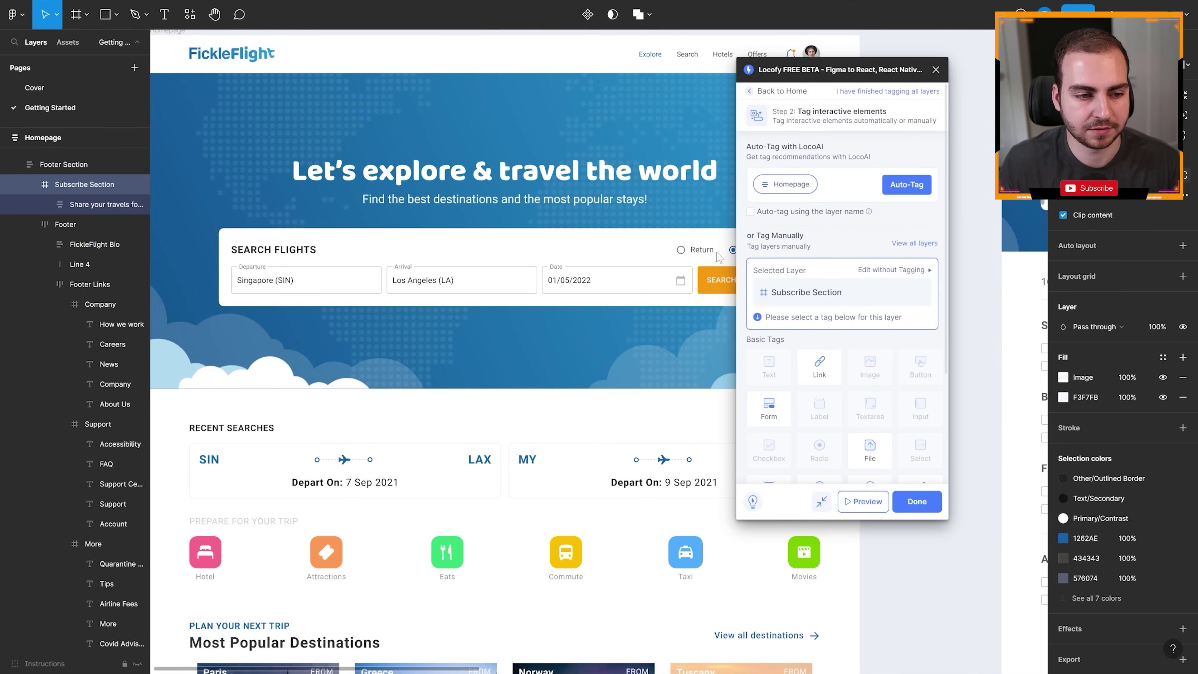
scroll(56, 203, up, 10)
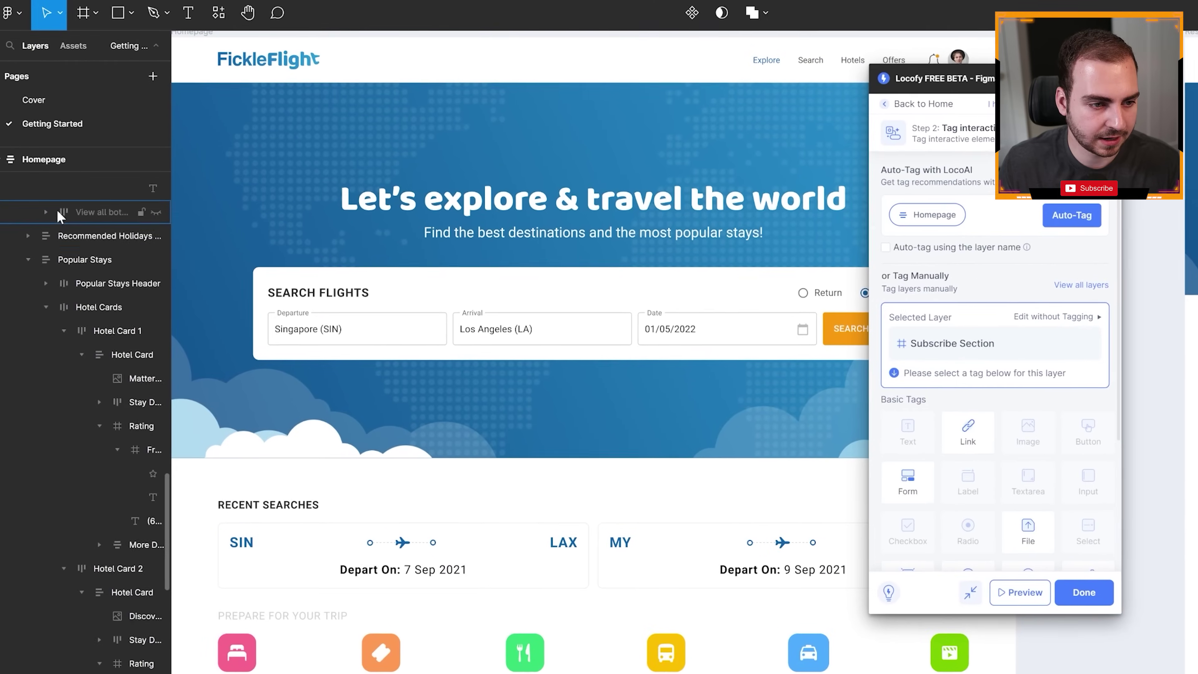
click(19, 163)
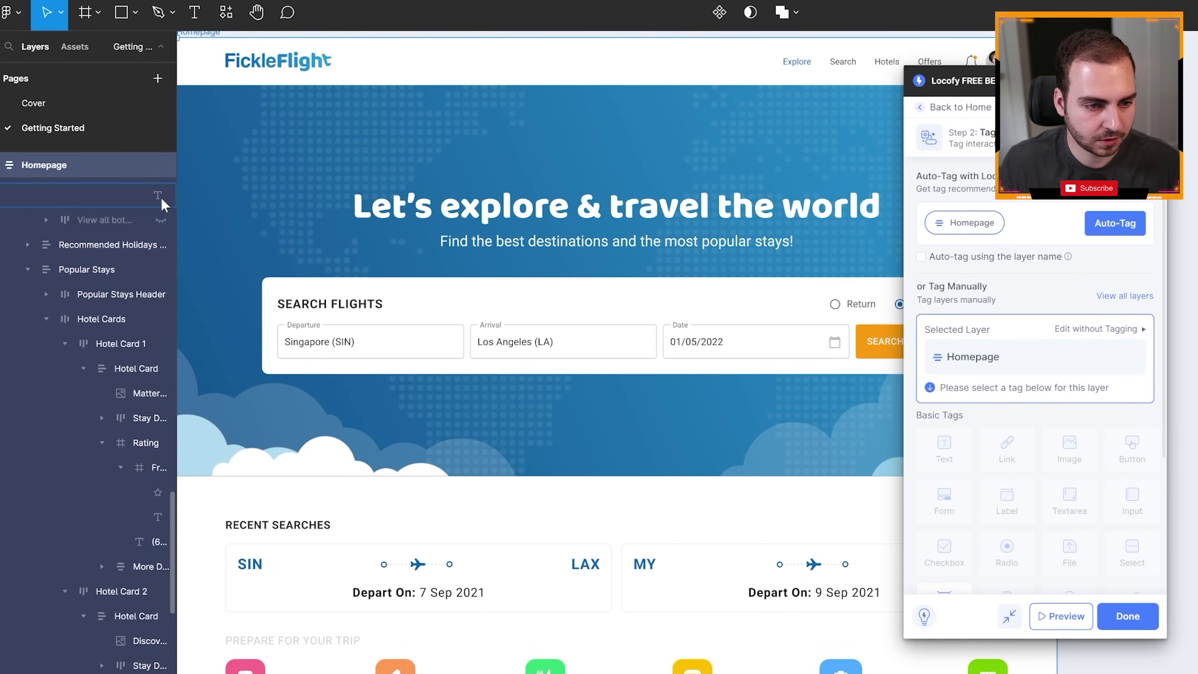
drag(177, 199, 280, 208)
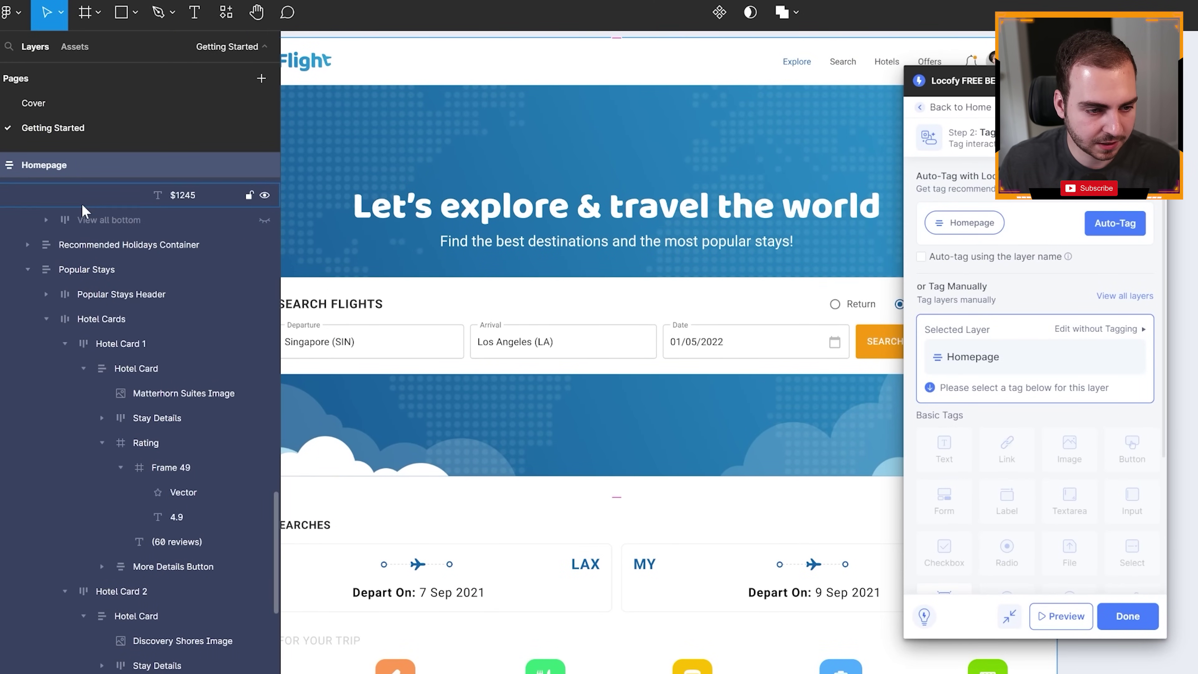
scroll(80, 219, up, 15)
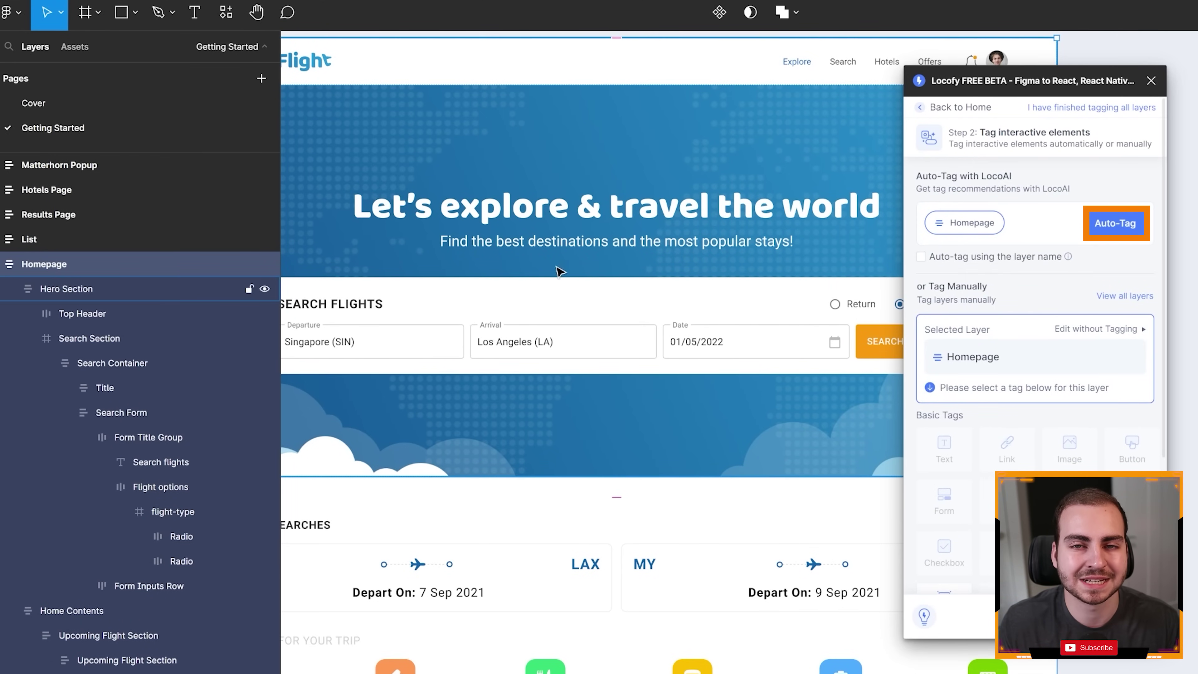
drag(281, 194, 240, 194)
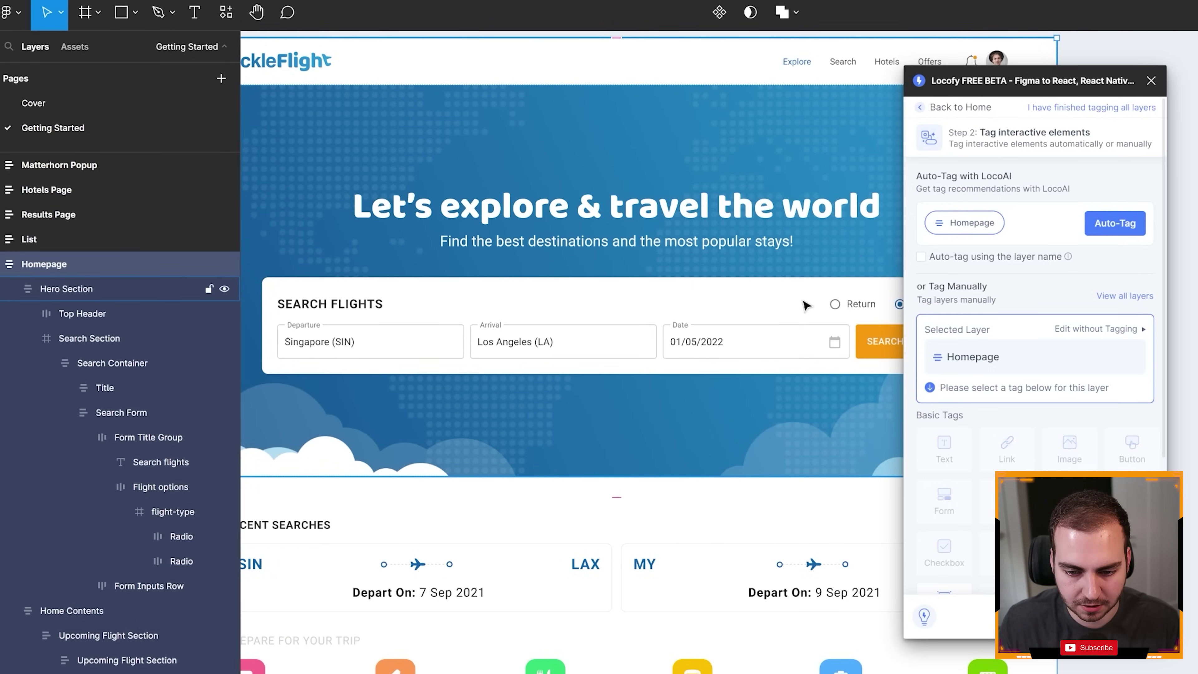
click(867, 343)
drag(975, 81, 1122, 80)
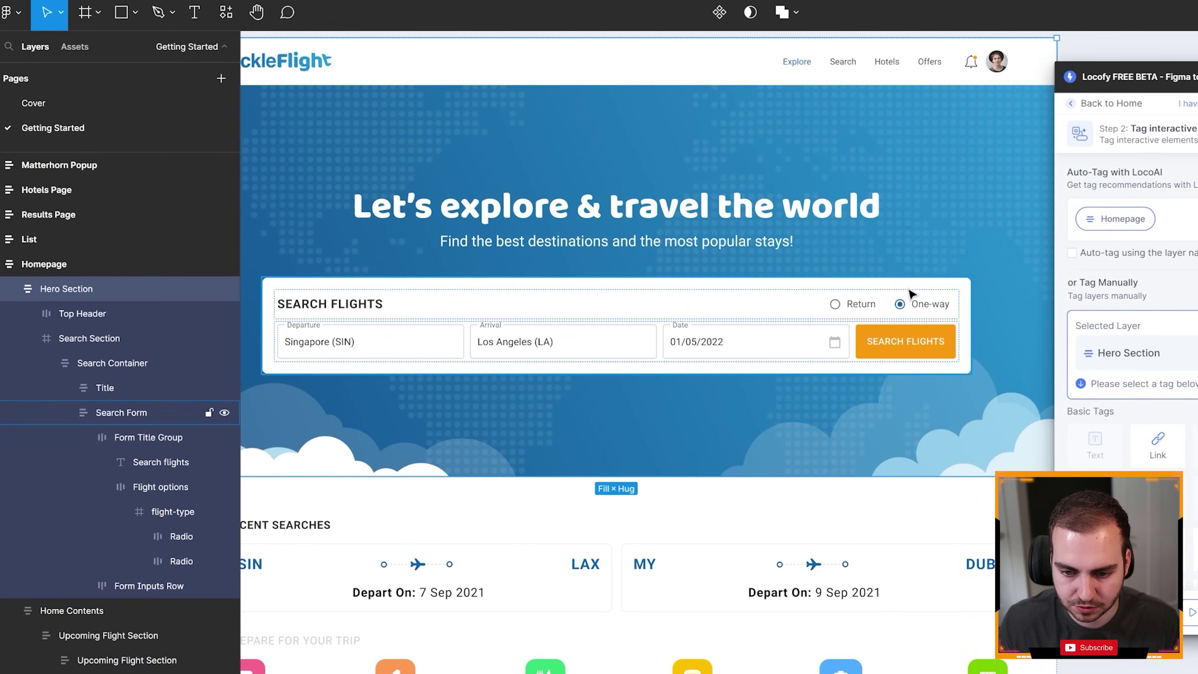
scroll(909, 300, up, 3)
scroll(883, 349, up, 1)
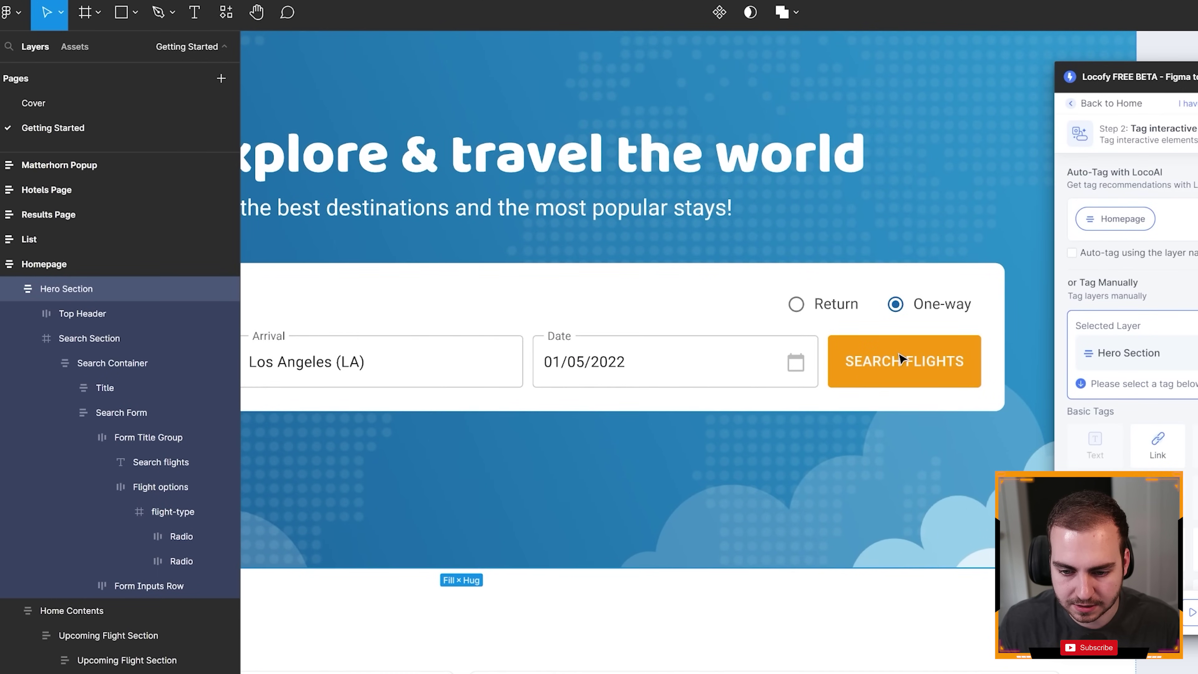
click(906, 345)
double_click(905, 353)
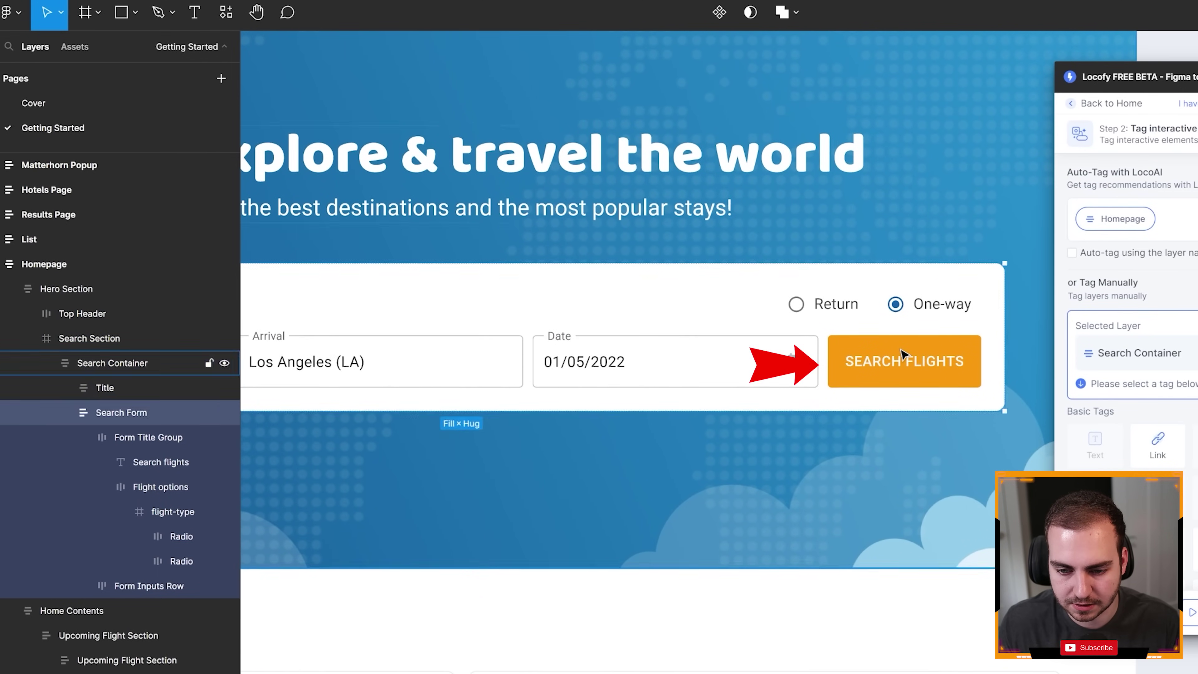
double_click(903, 355)
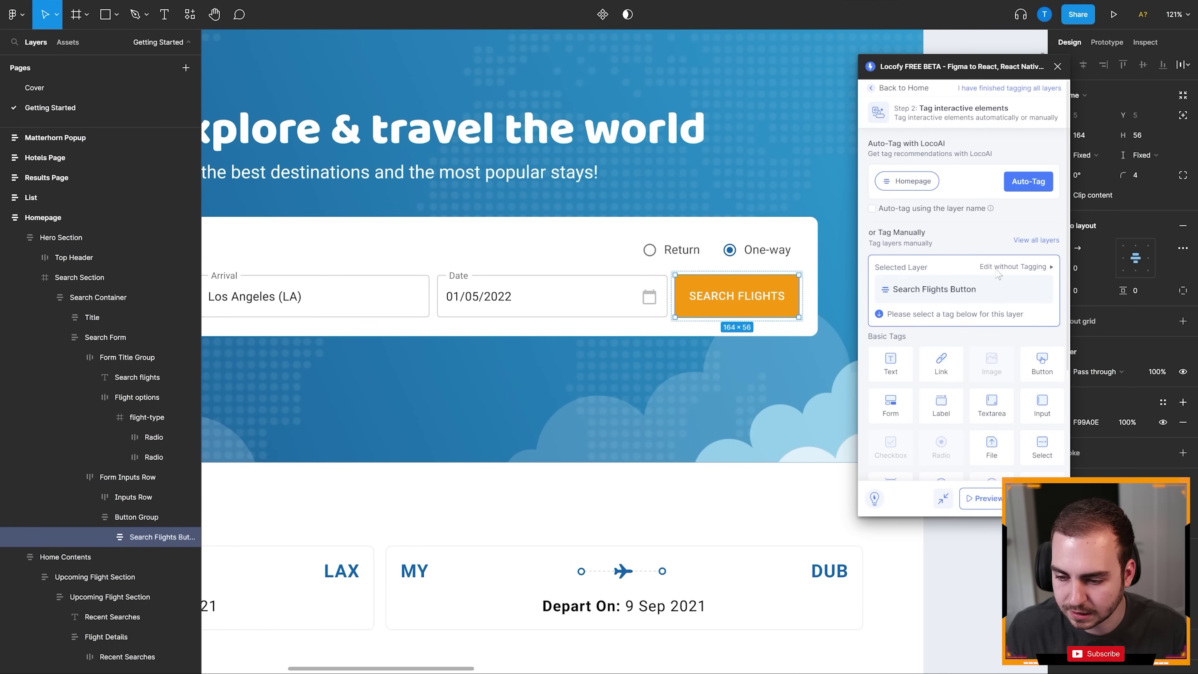
Tag the Search Flights button as a Button with no UI library
scroll(998, 275, down, 3)
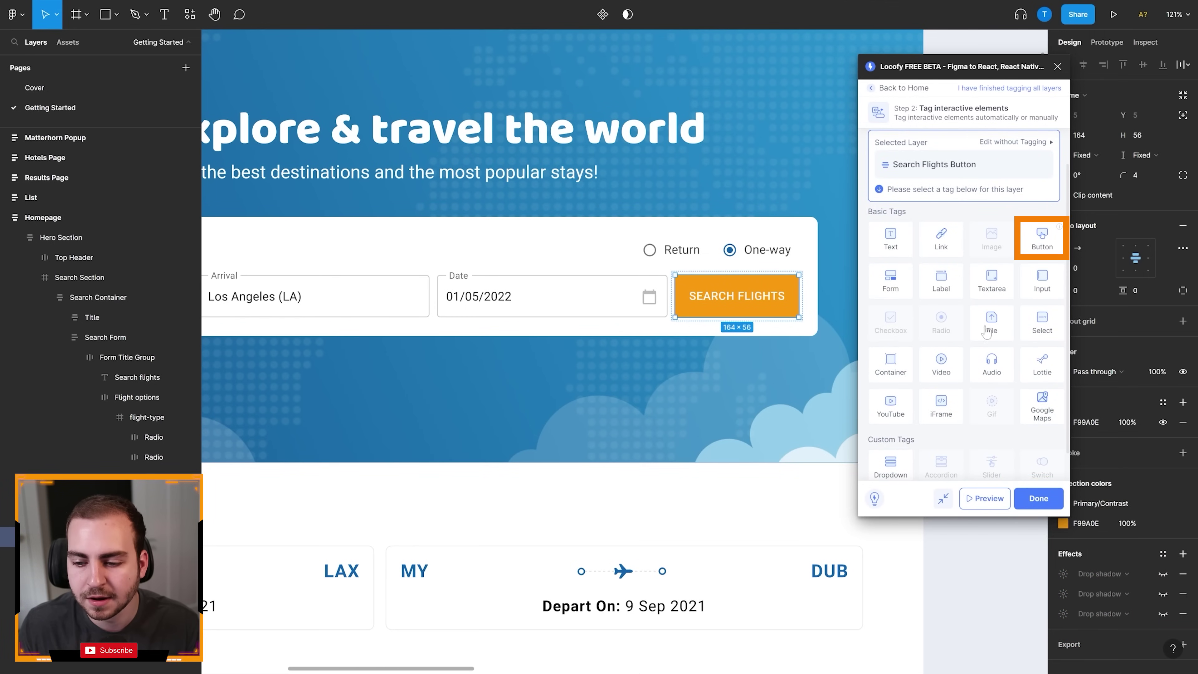
scroll(928, 363, up, 3)
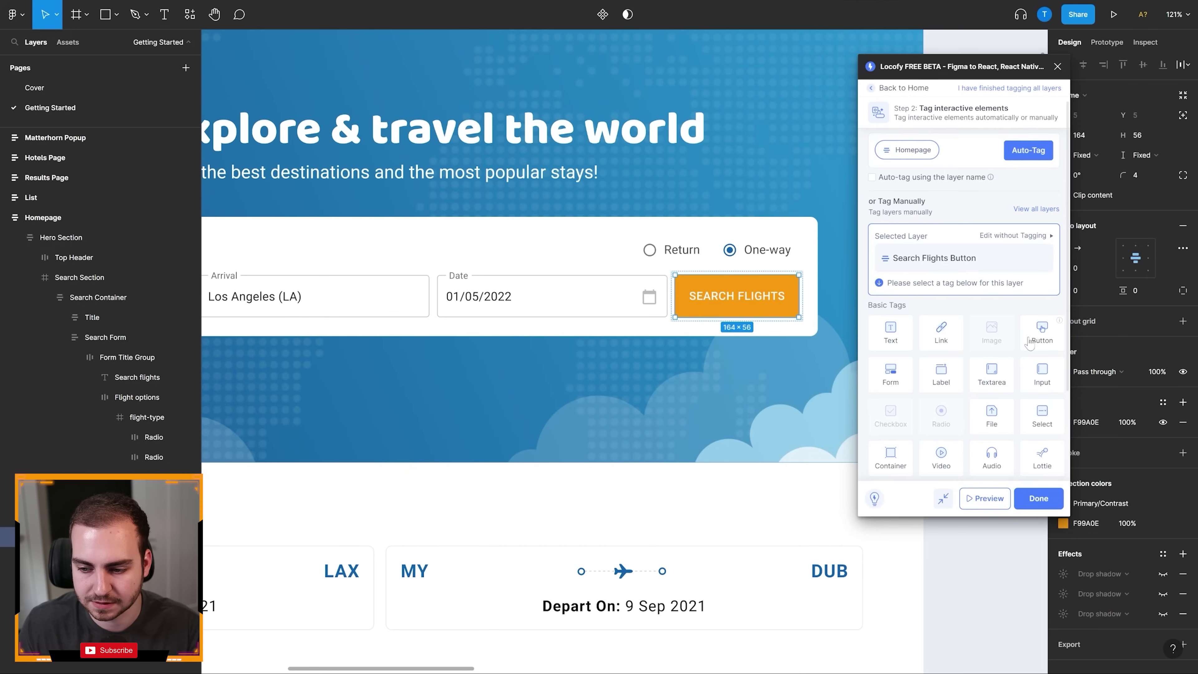
click(1037, 336)
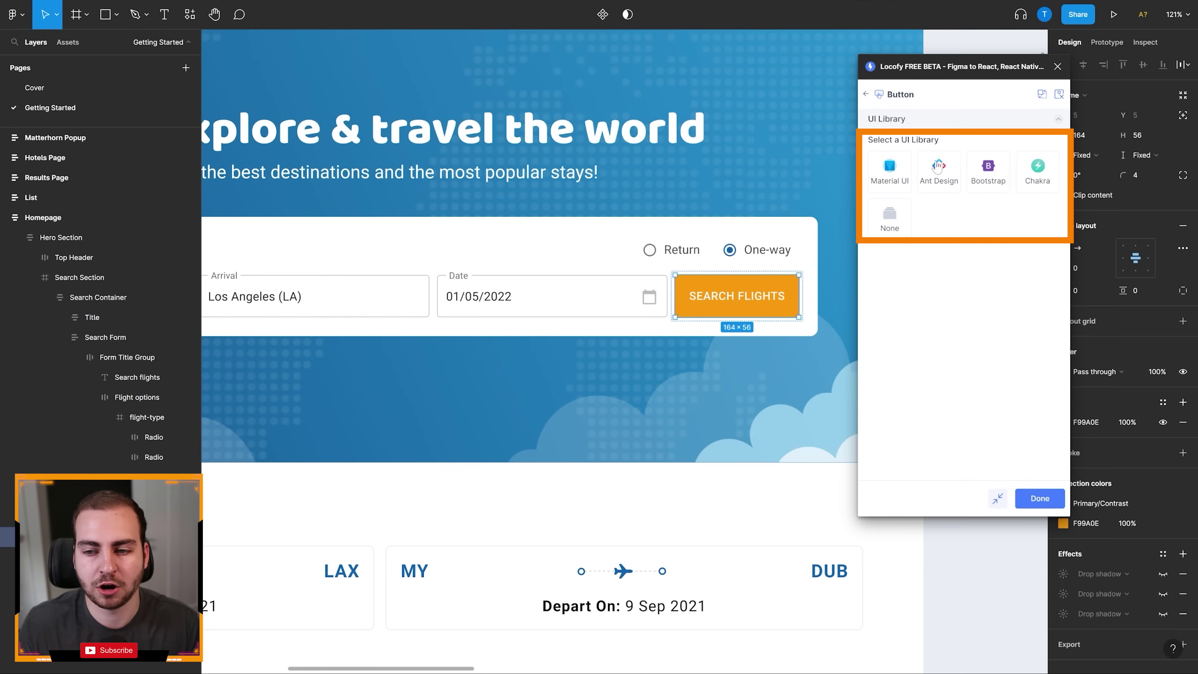
click(893, 224)
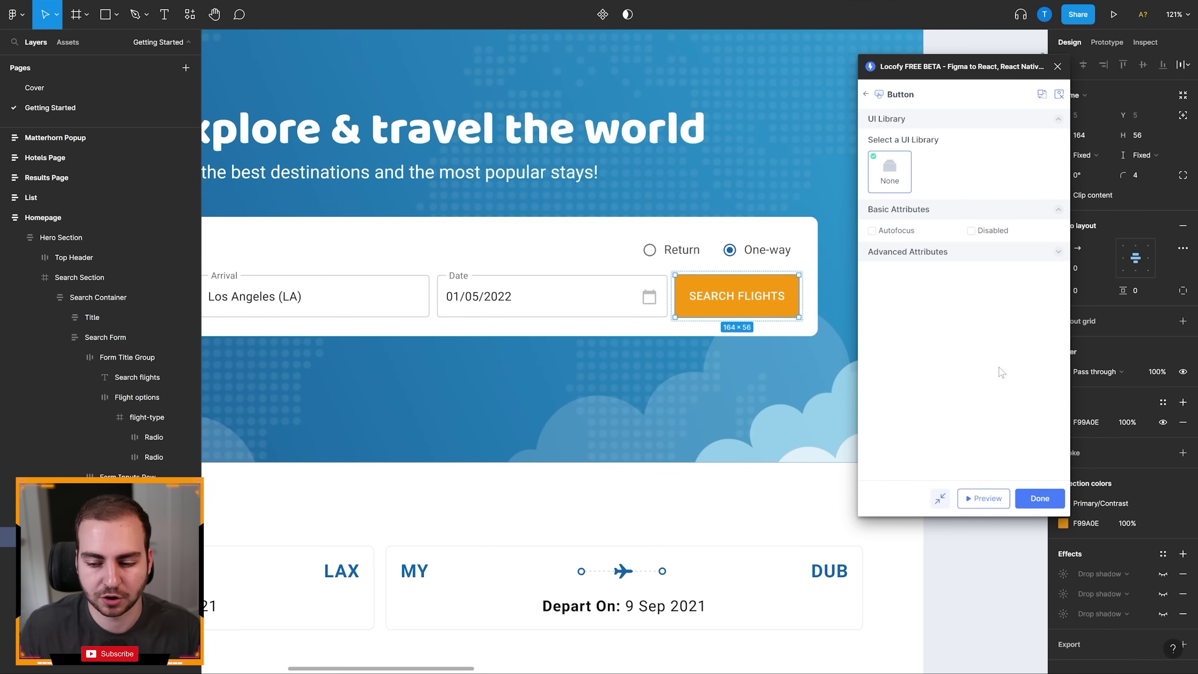
click(1033, 500)
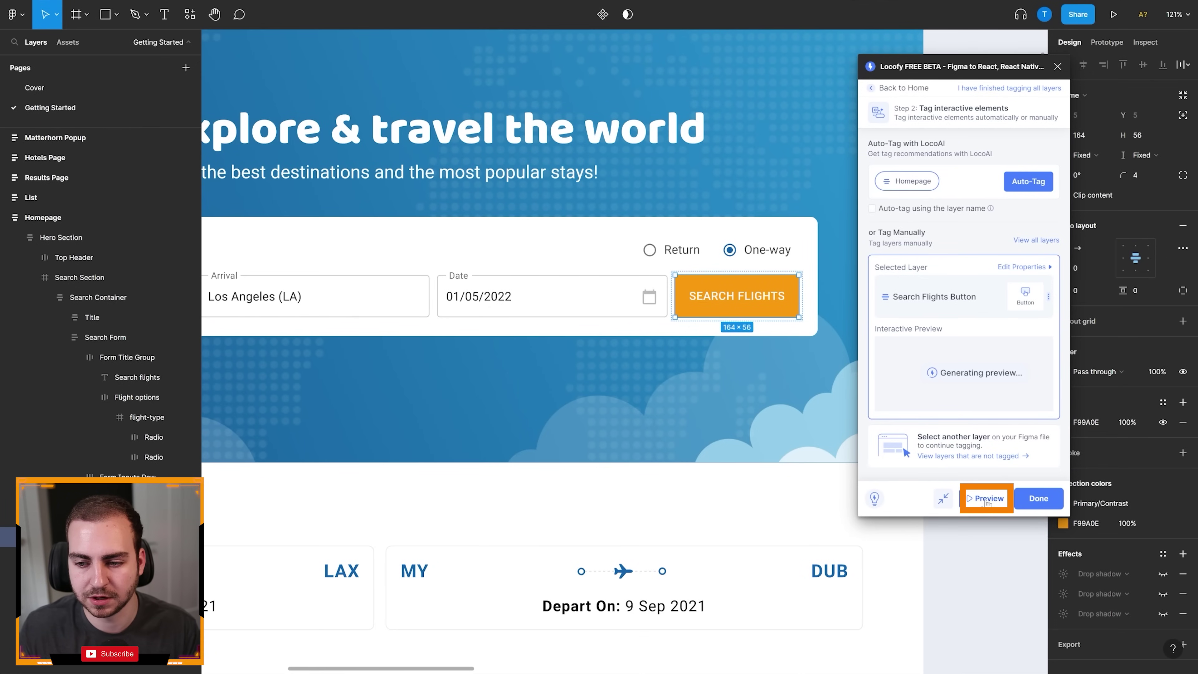
Open Locofy's interactive preview and scroll through the rendered FickleFlight homepage
click(987, 499)
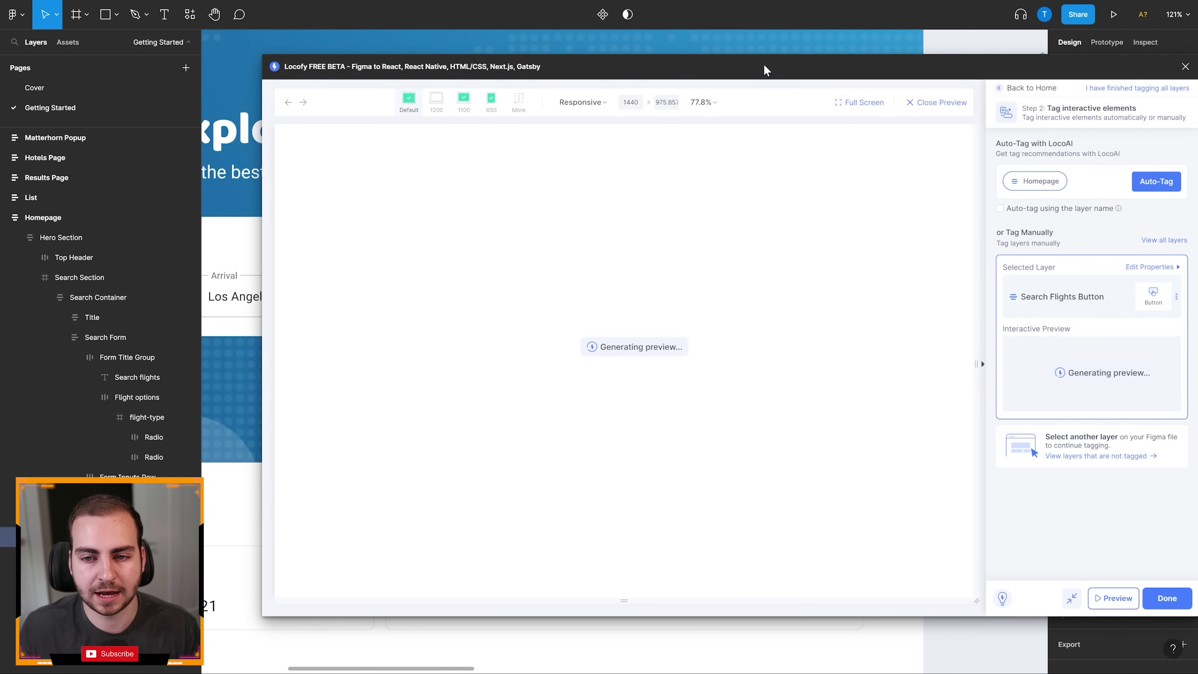
drag(765, 67, 661, 44)
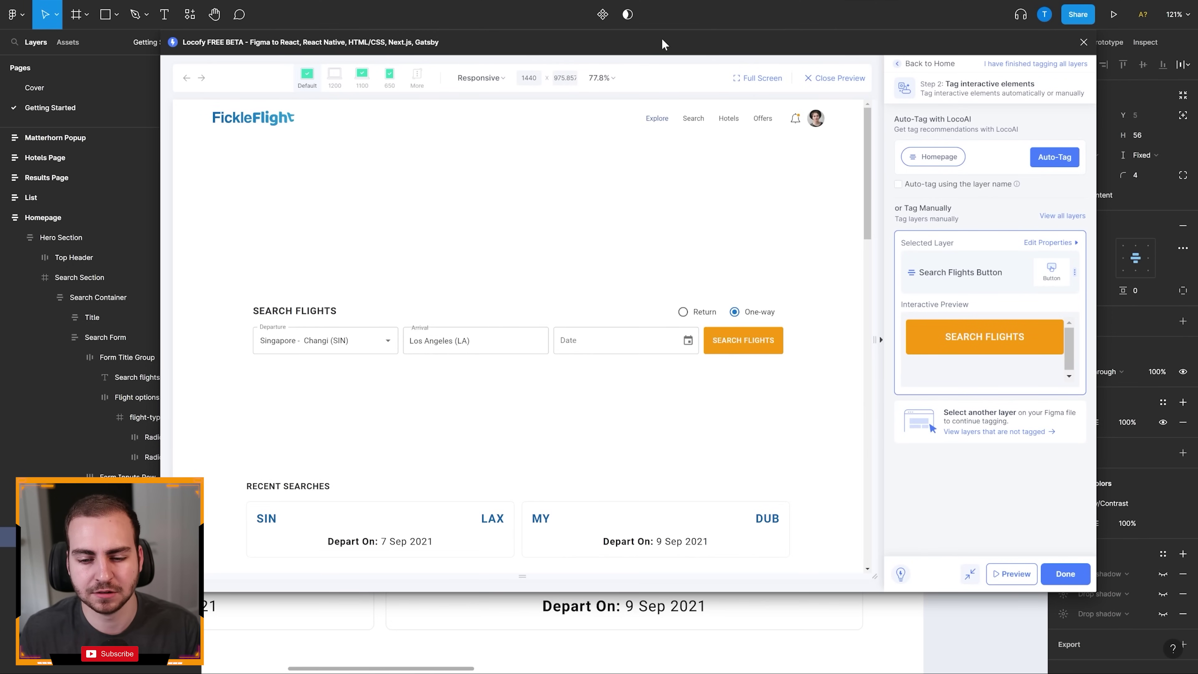
scroll(684, 406, down, 1)
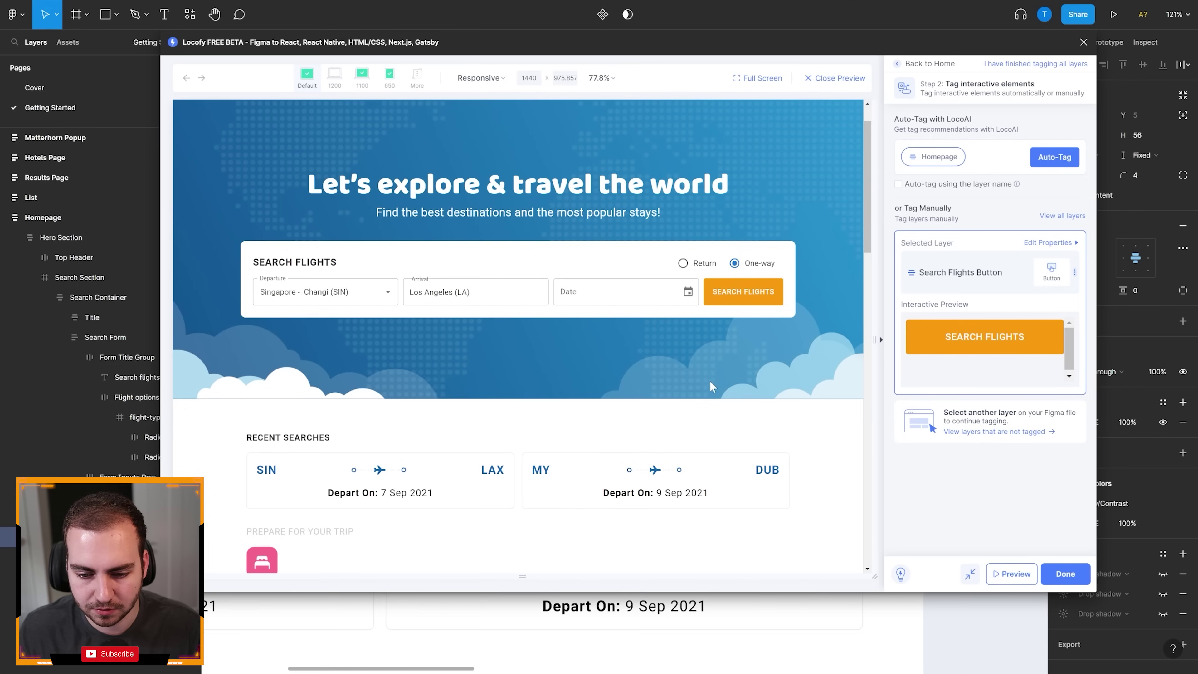
scroll(528, 408, up, 1)
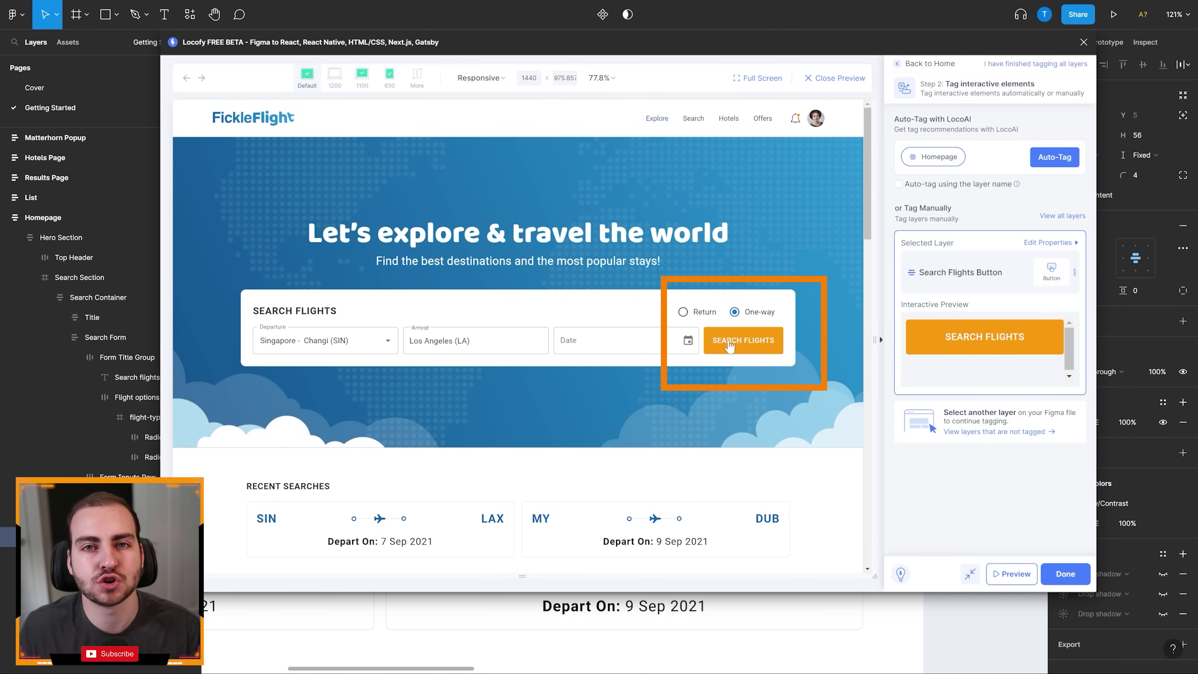
scroll(395, 265, down, 2)
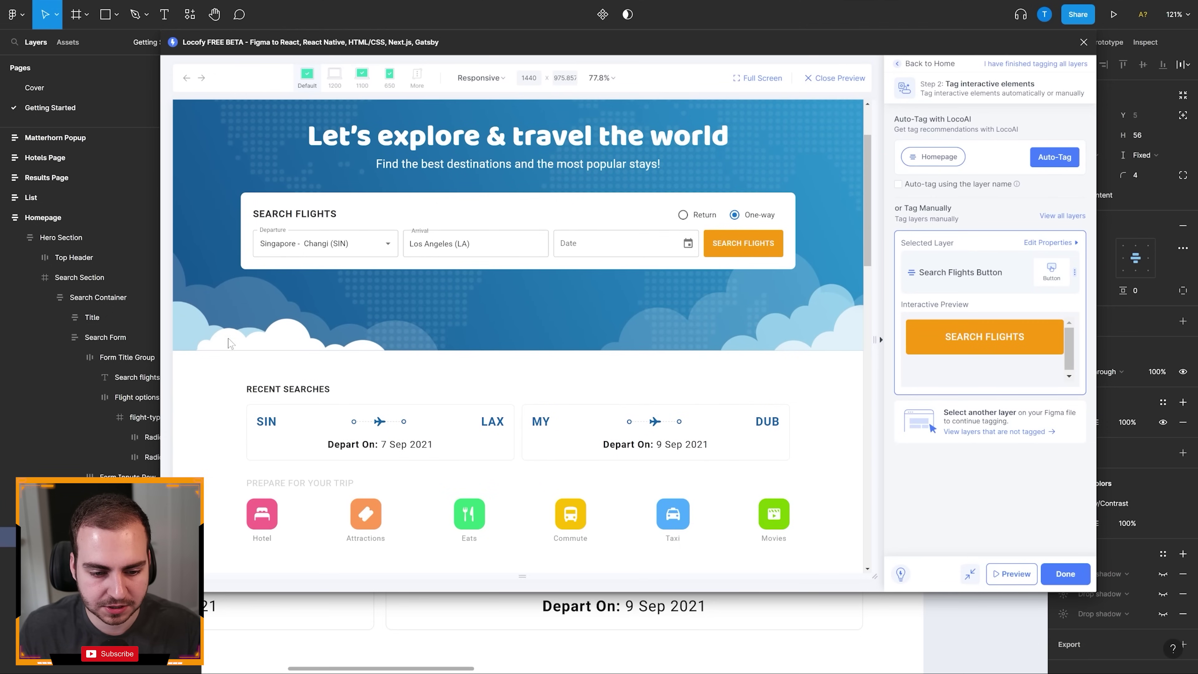
scroll(246, 344, down, 1)
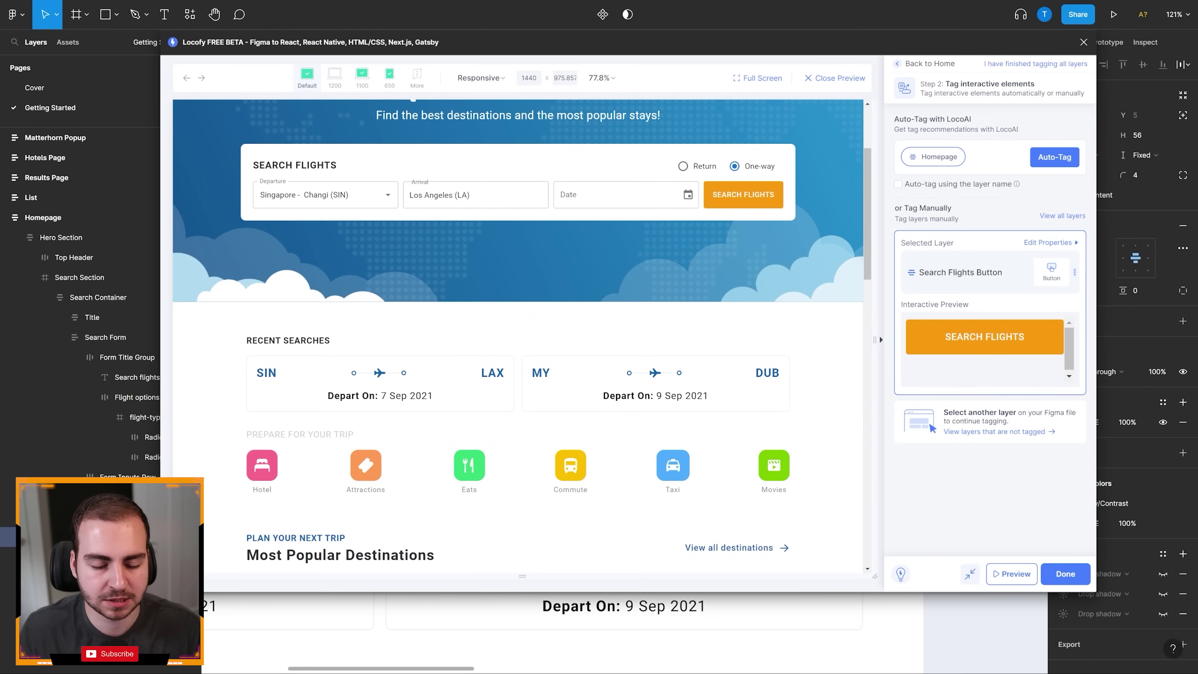
scroll(545, 391, up, 3)
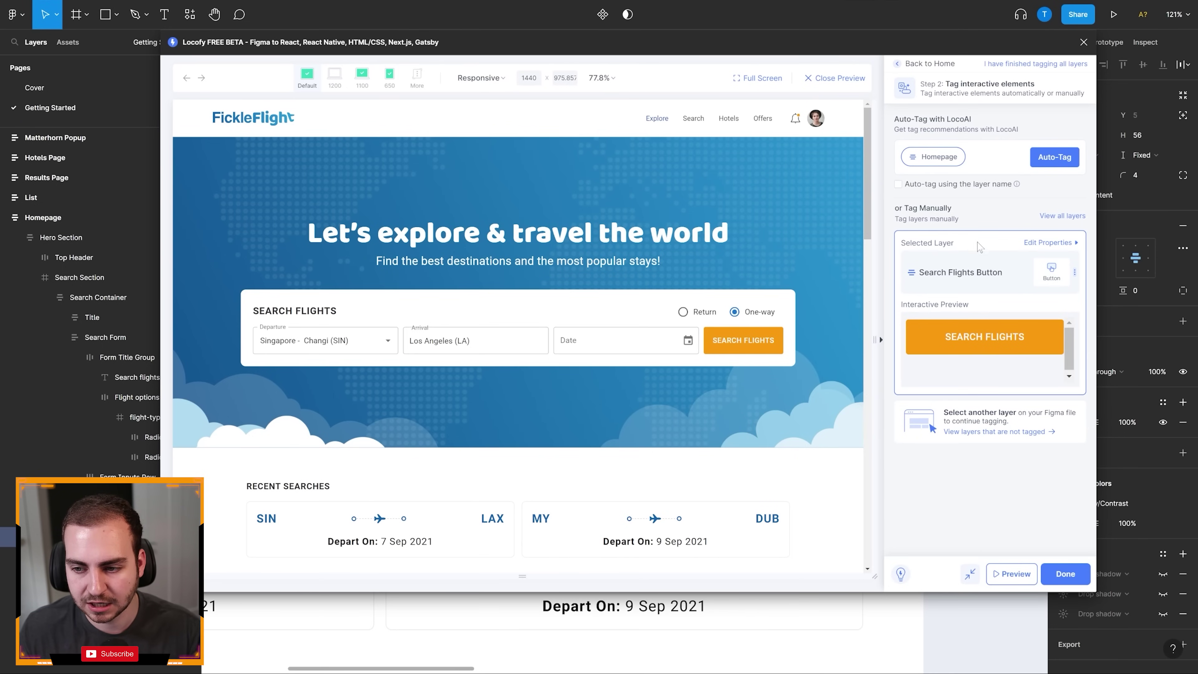
Run LocoAI auto-tagging and tag the Taxi icon as a Button with no UI library
click(1042, 163)
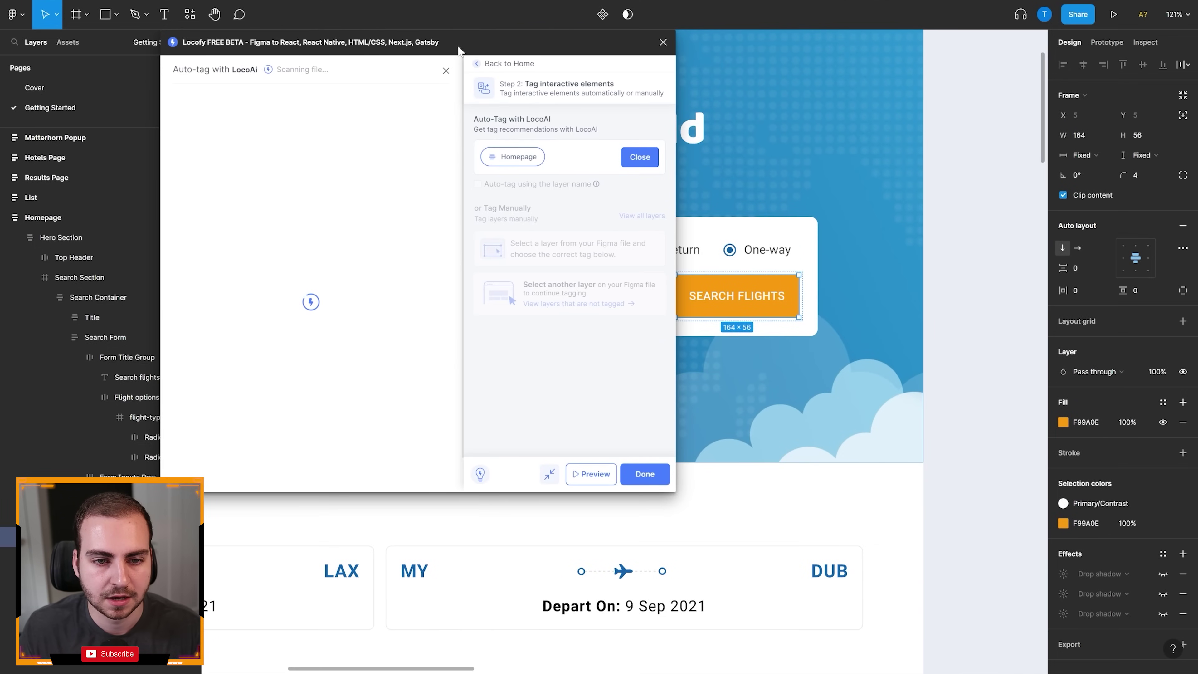
drag(460, 49, 562, 57)
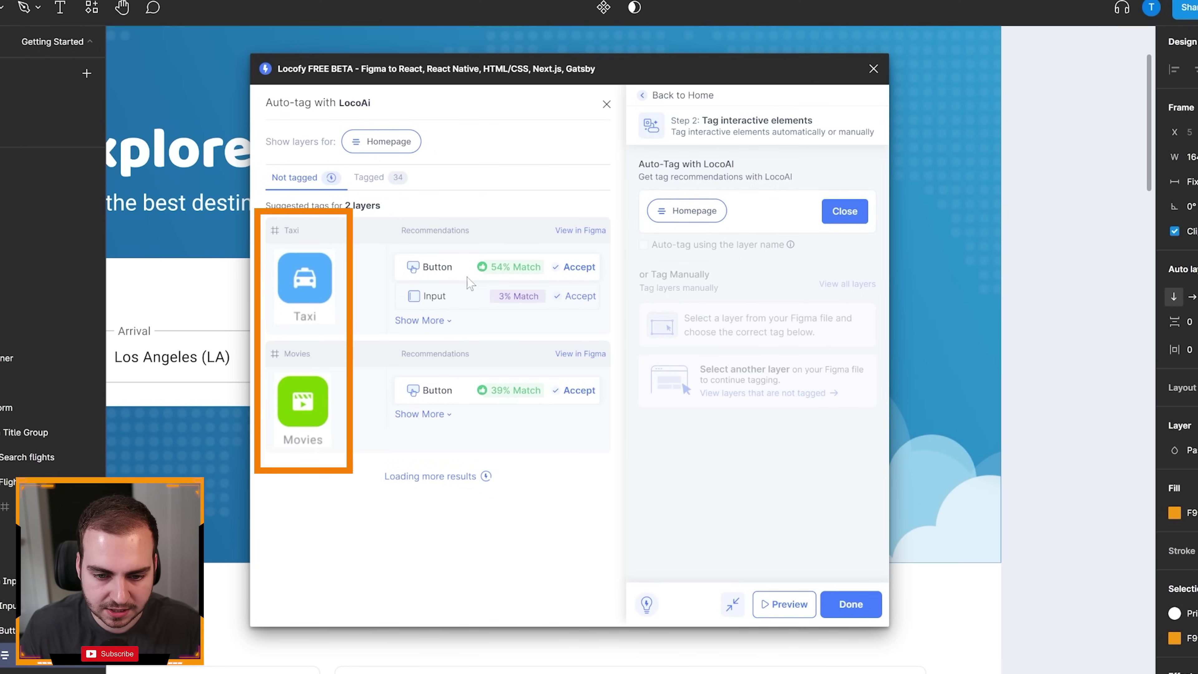
click(580, 267)
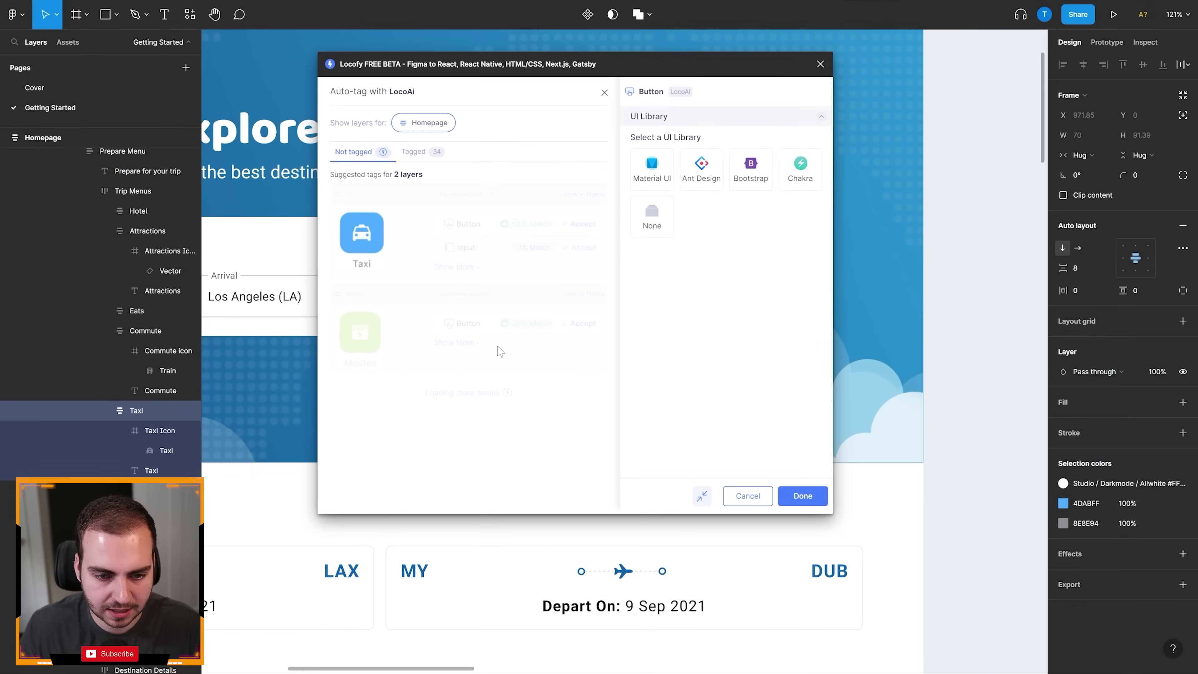
click(635, 218)
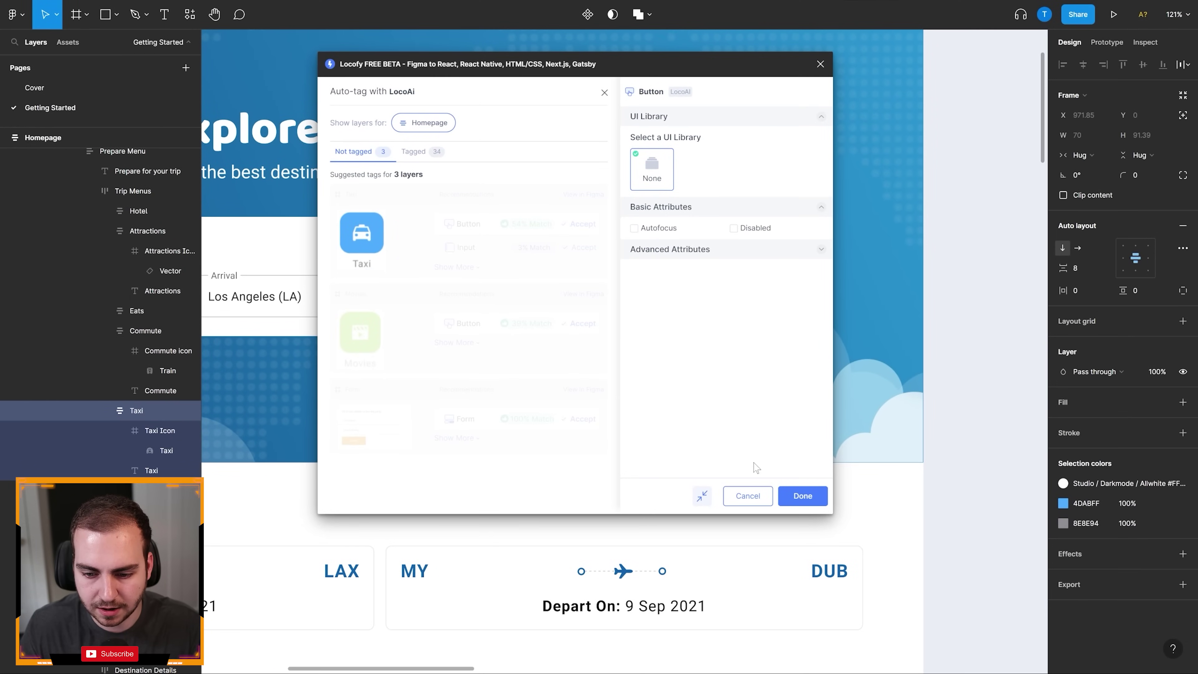
click(801, 495)
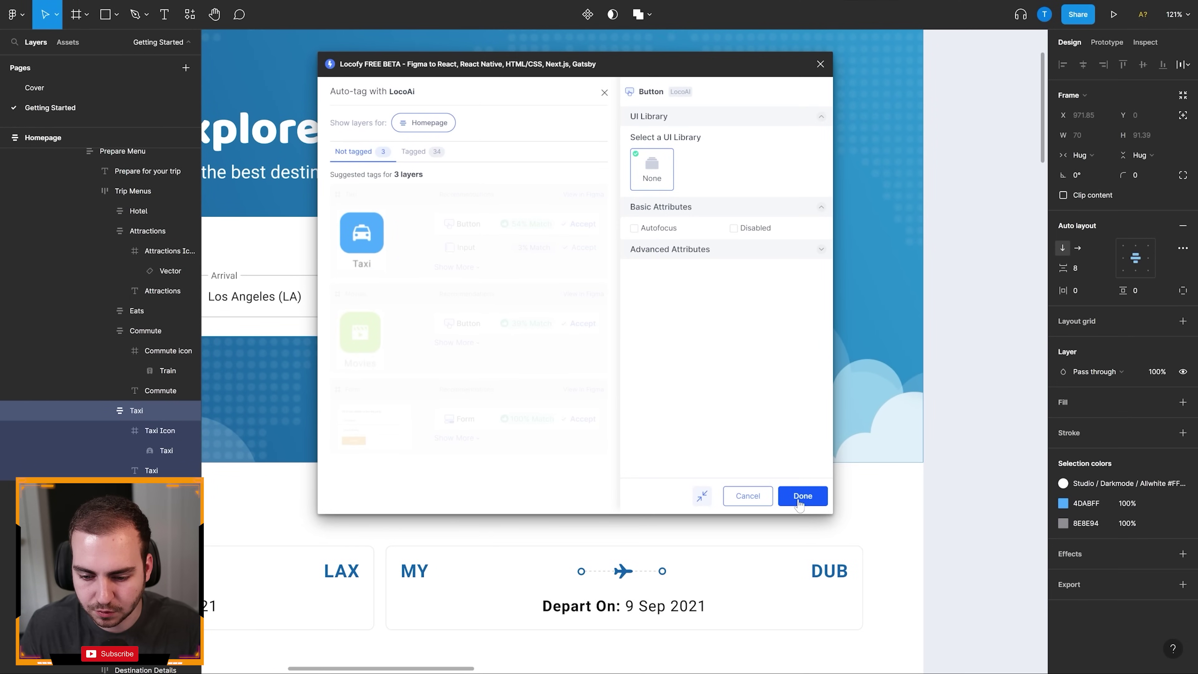
Tag the Movies icon as a Button with no UI library and the search form as a Form
click(578, 225)
click(642, 226)
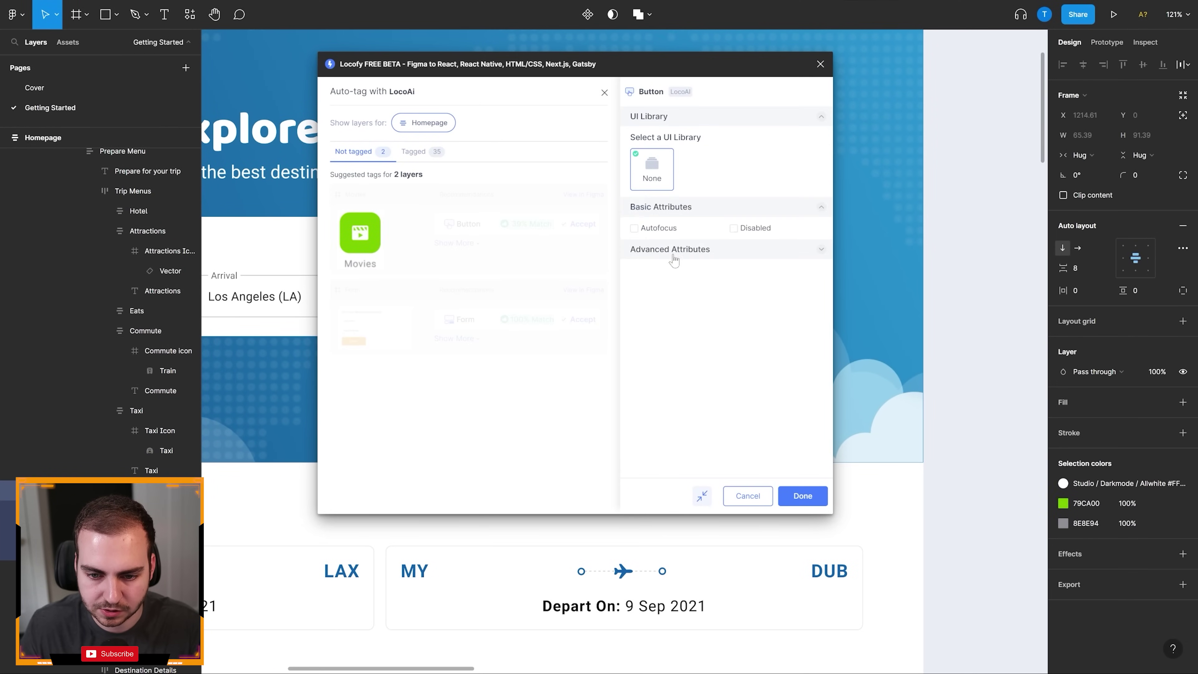
click(783, 496)
click(583, 224)
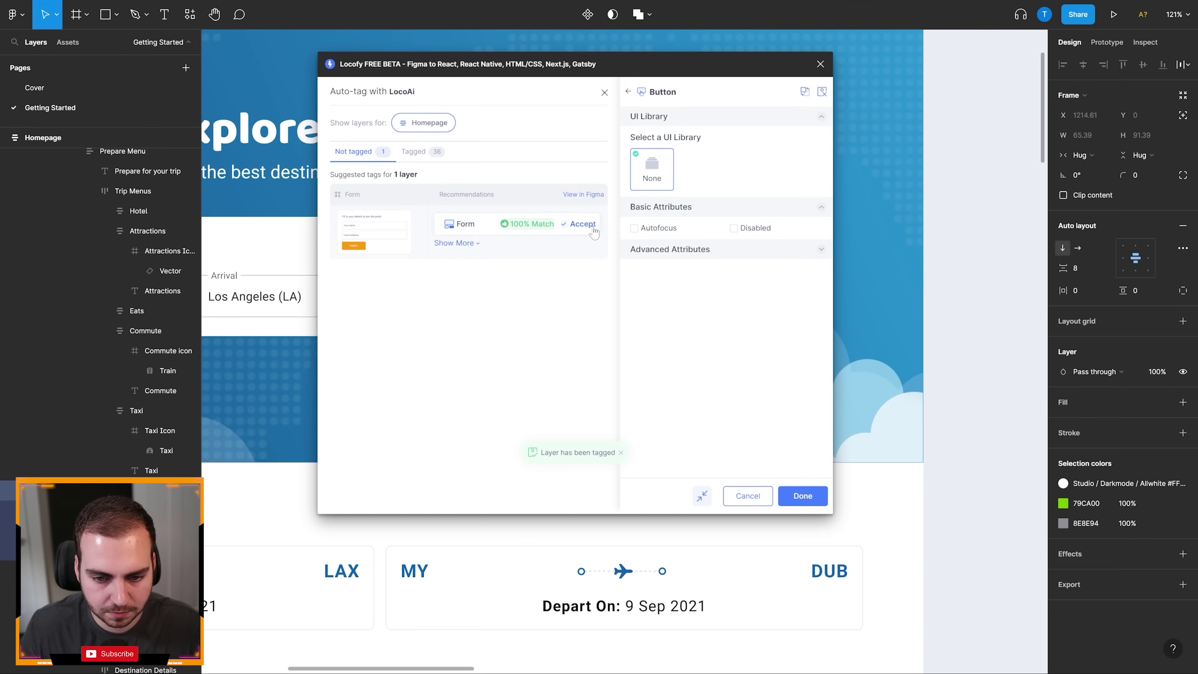
click(649, 153)
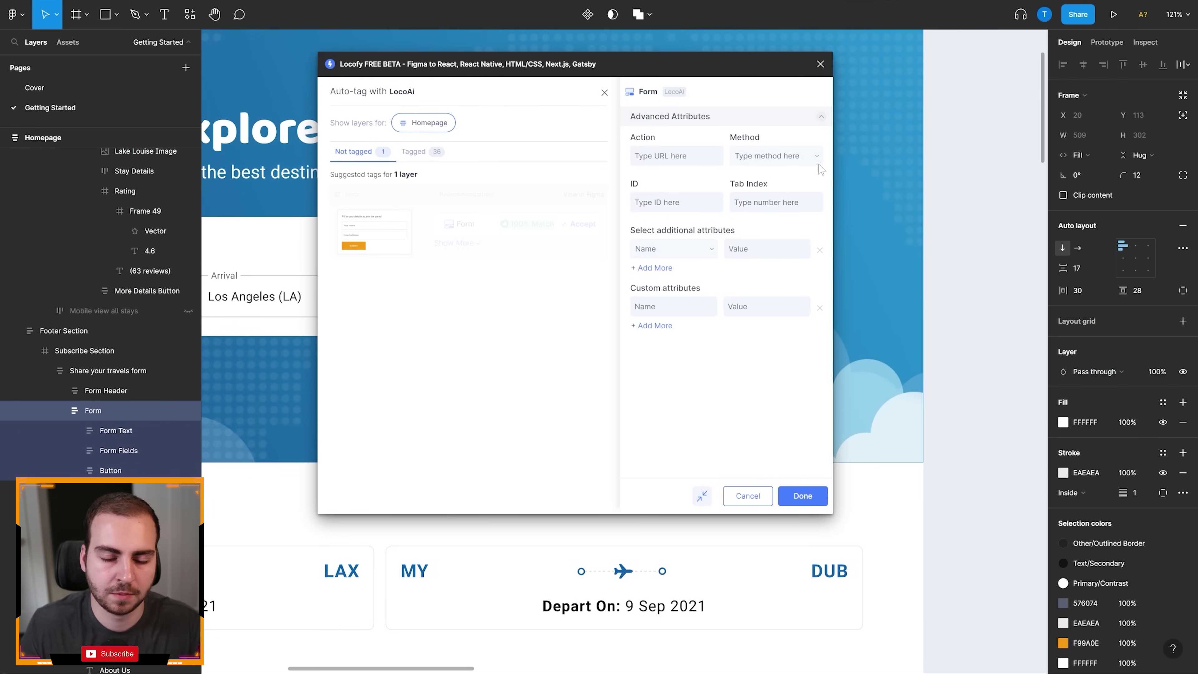
click(801, 497)
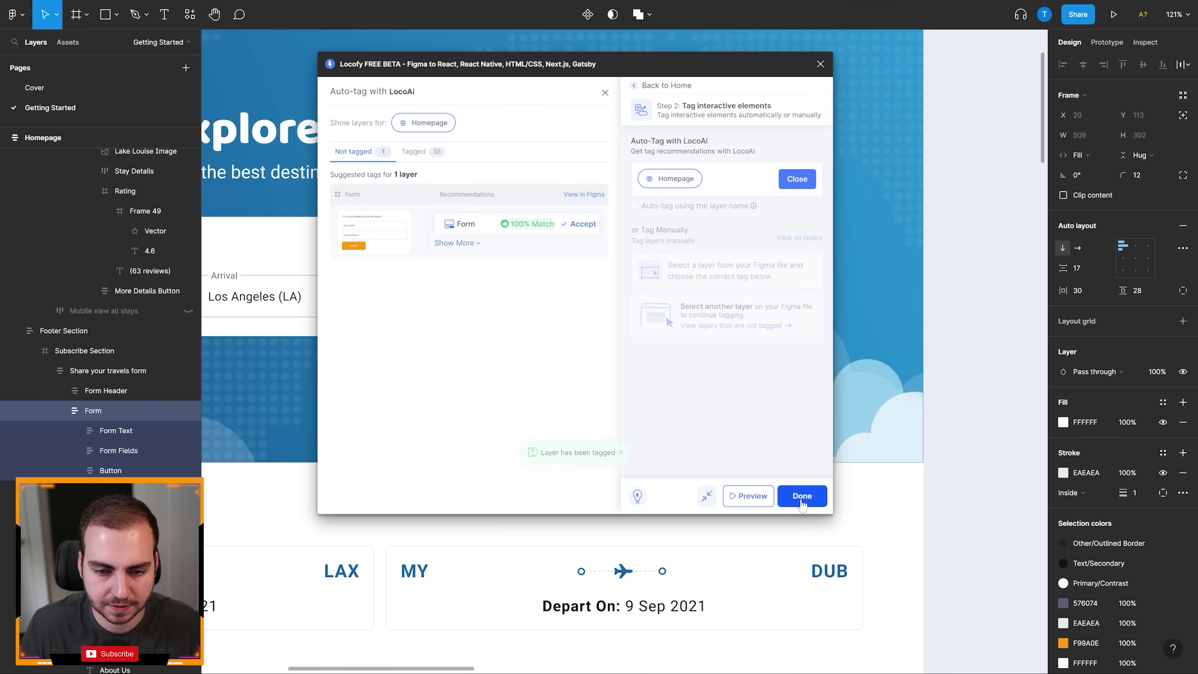
click(804, 497)
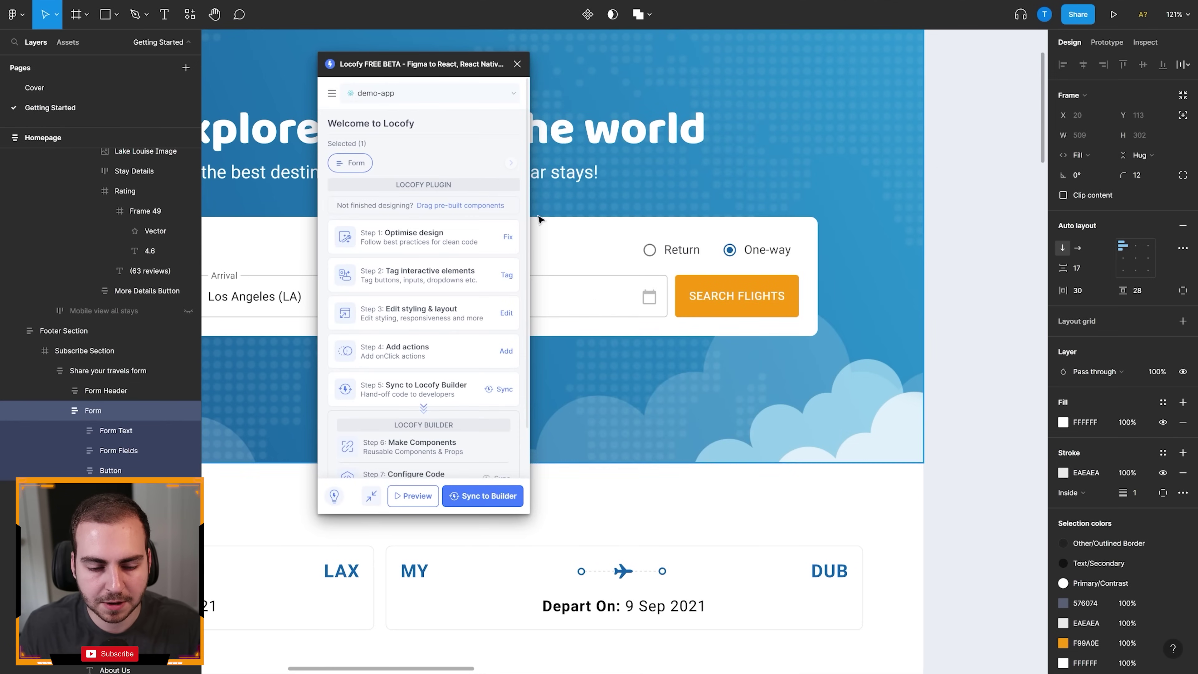
Open Locofy's Step 3 Edit styling & layout settings for the Form layer
drag(404, 57, 921, 45)
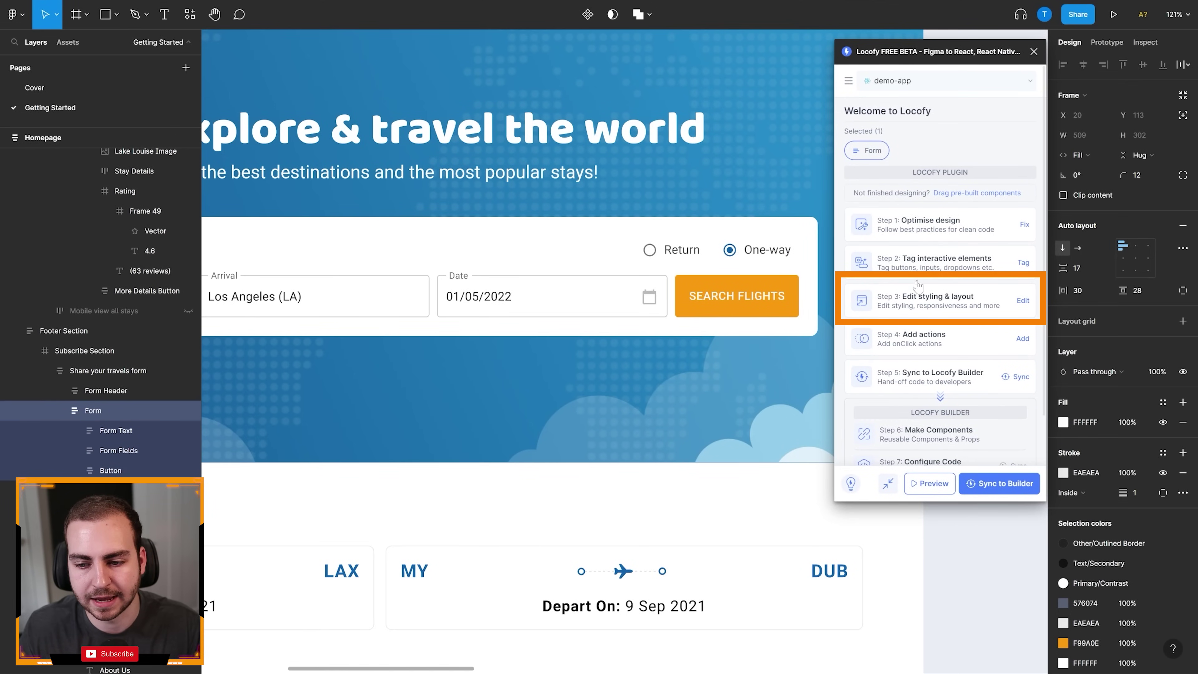
click(971, 303)
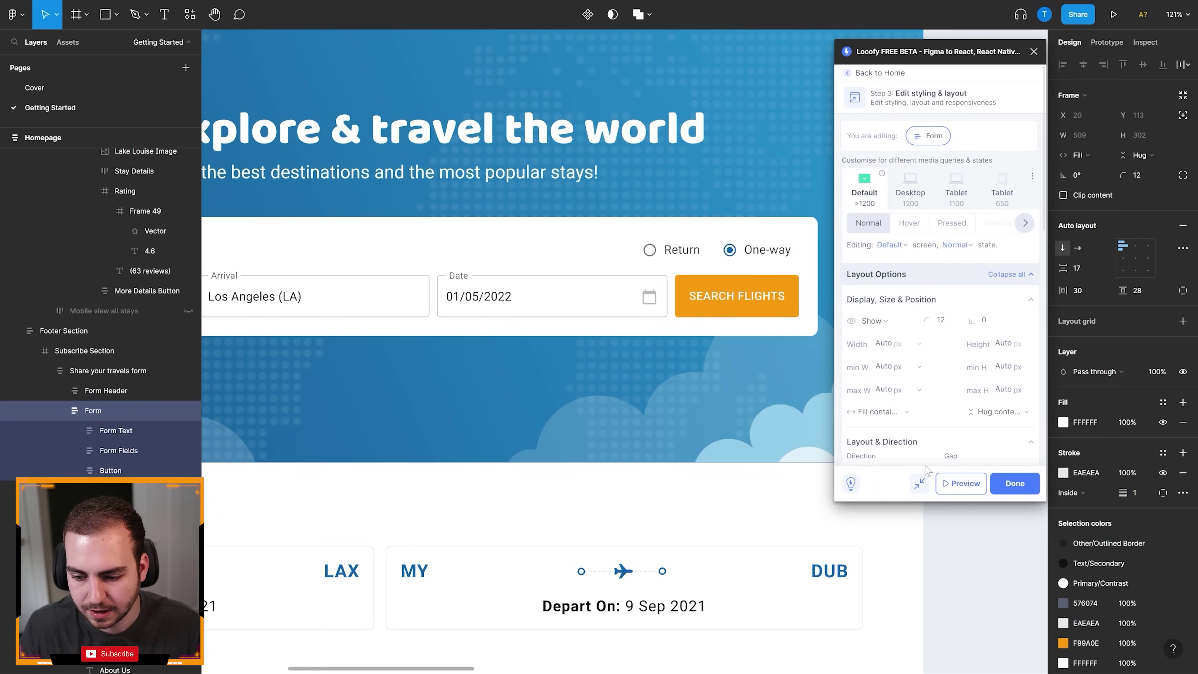
Generate the live preview and resize it between desktop and 487 px mobile widths
click(965, 483)
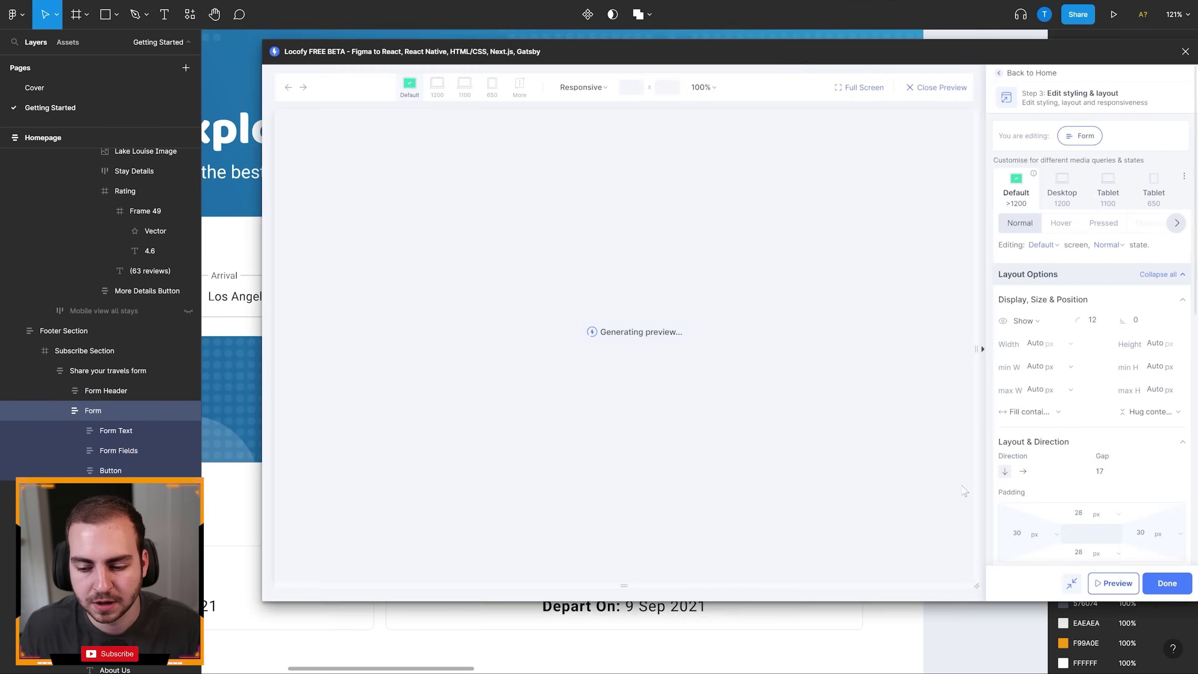
drag(694, 48, 621, 40)
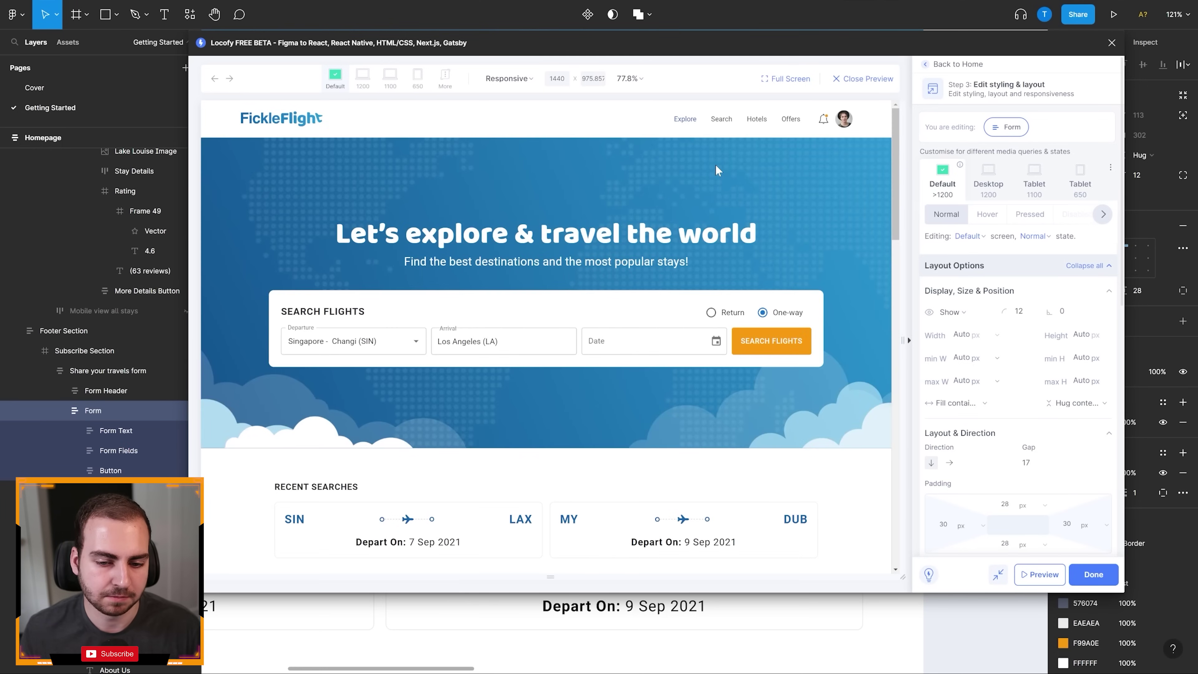
drag(901, 226, 674, 259)
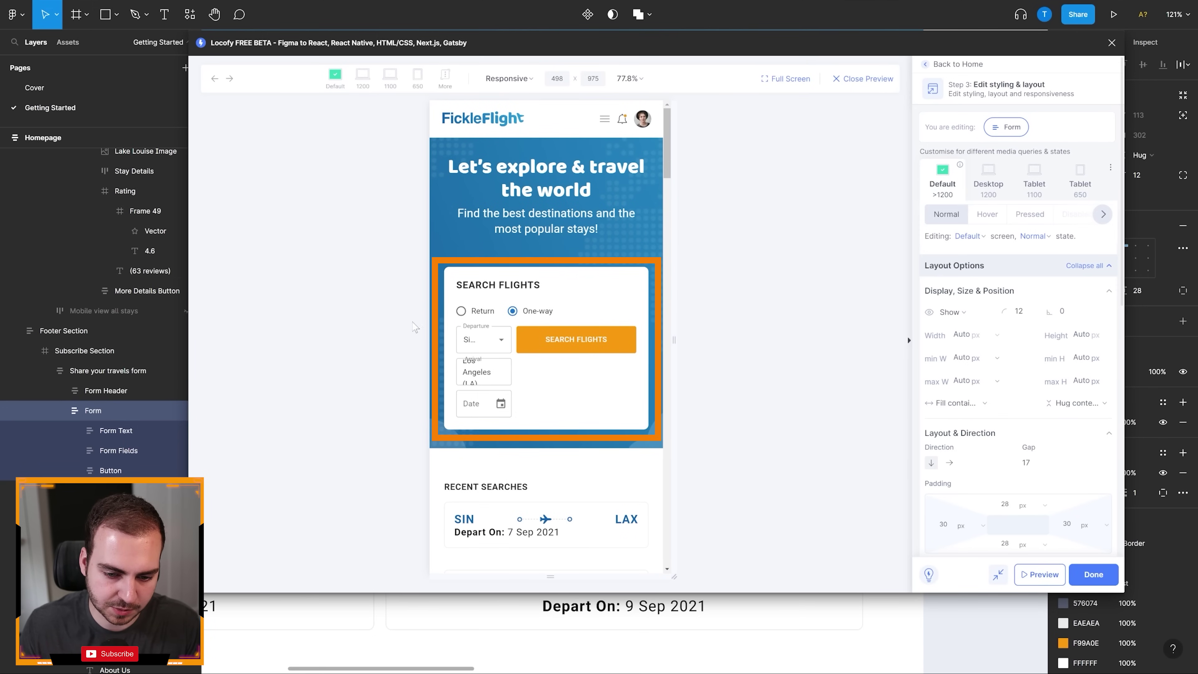
drag(674, 340, 867, 318)
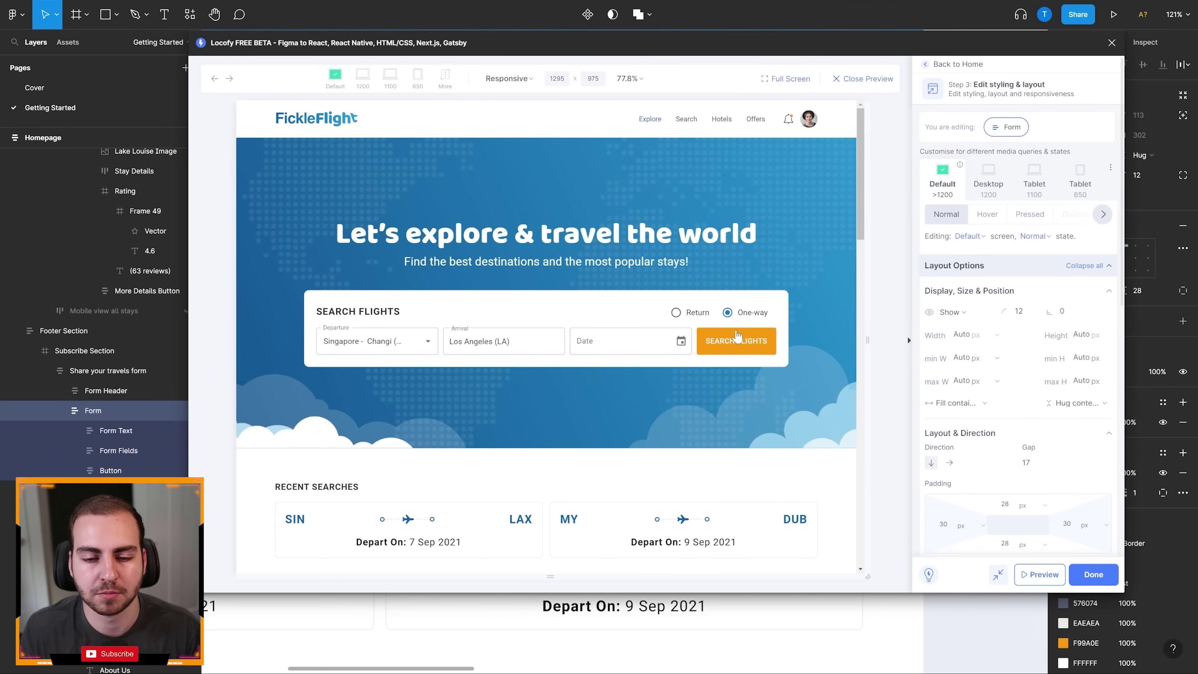
drag(867, 303, 673, 310)
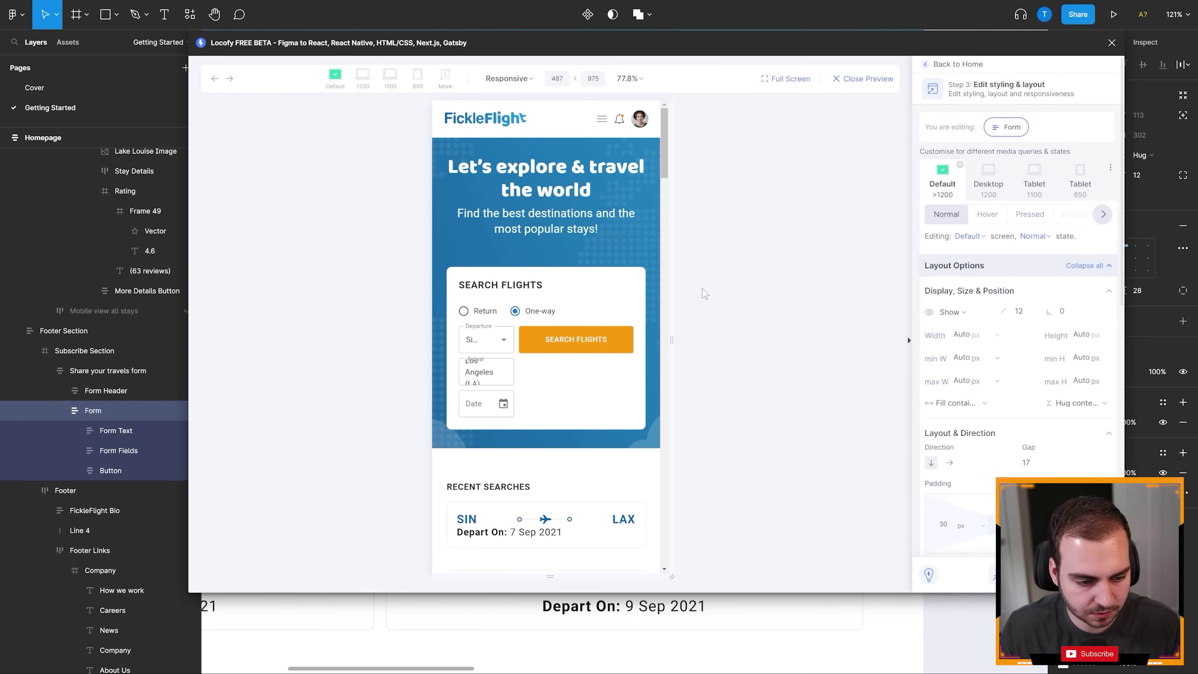
scroll(71, 358, up, 15)
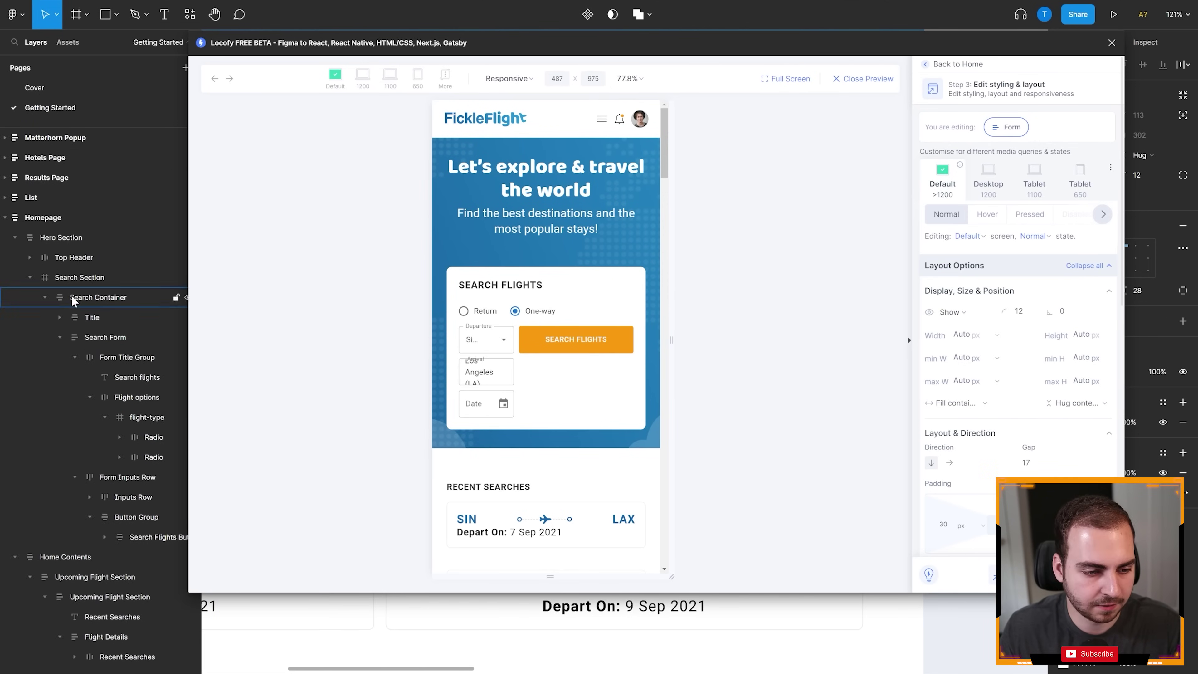
Set the Form Inputs Row direction to vertical at the Tablet 1100 breakpoint and check the preview
scroll(124, 372, down, 3)
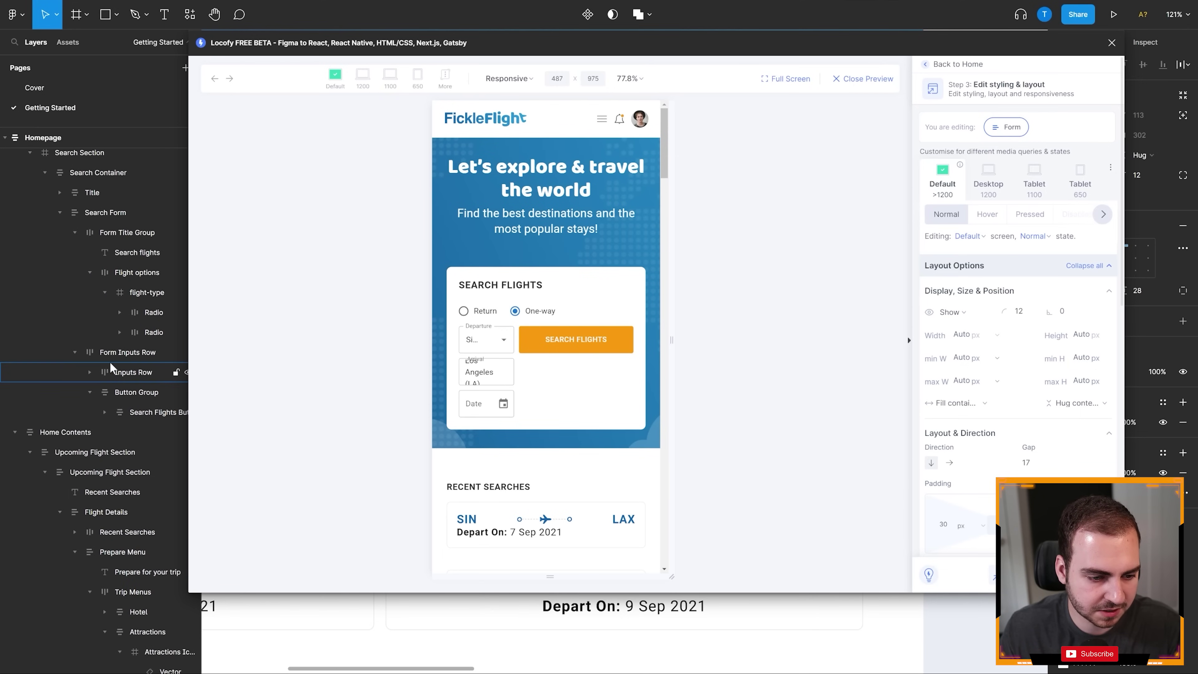
click(115, 352)
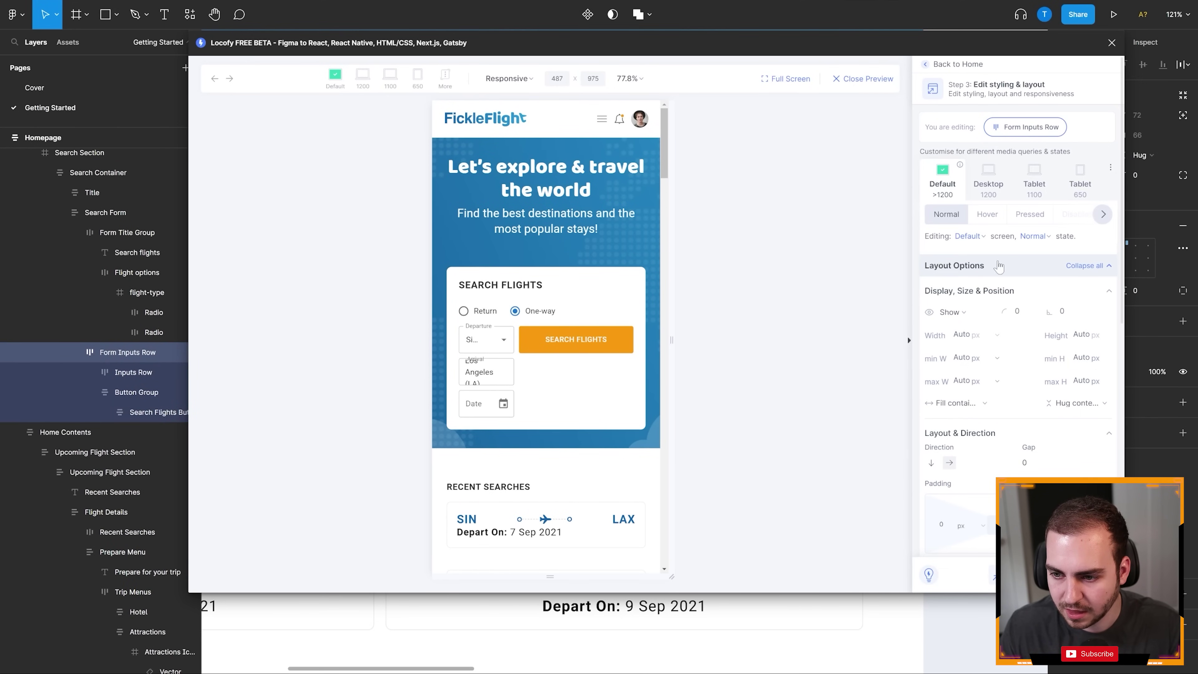
click(1034, 180)
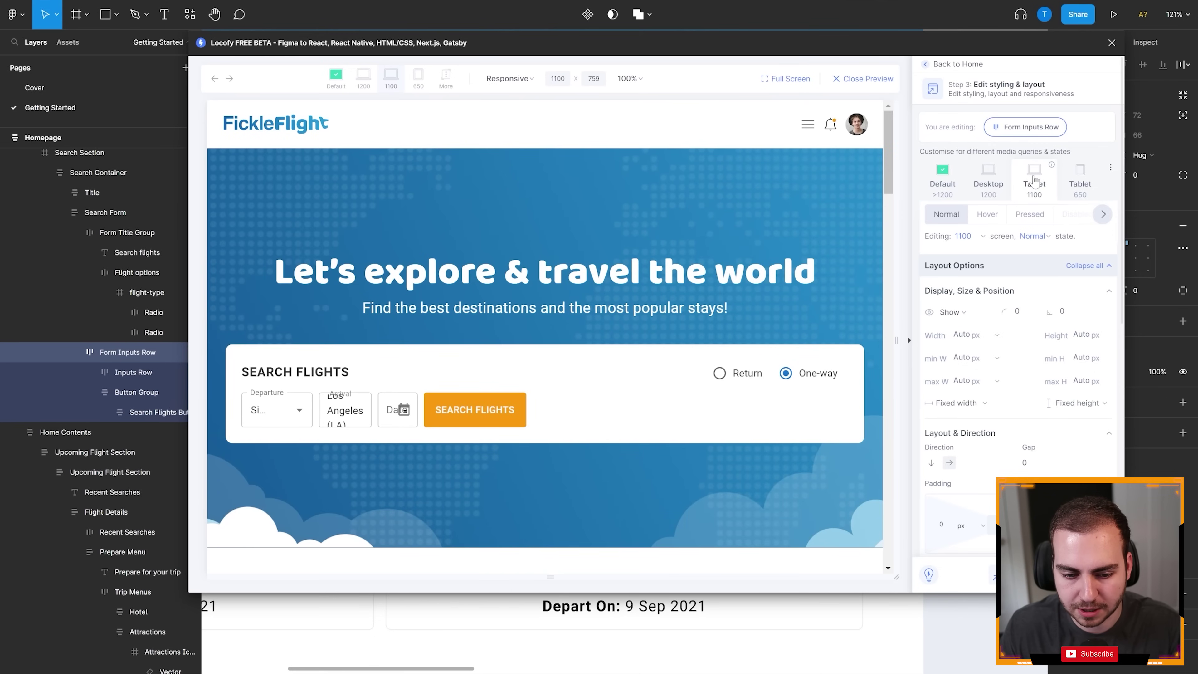
click(959, 267)
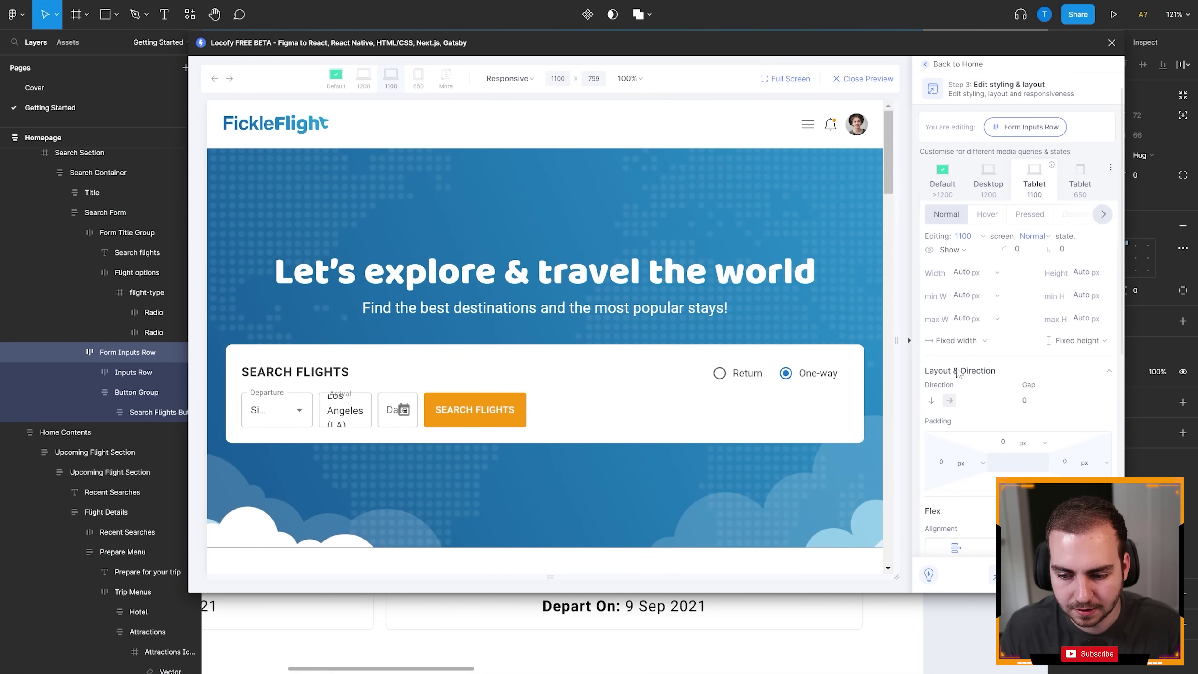
click(931, 401)
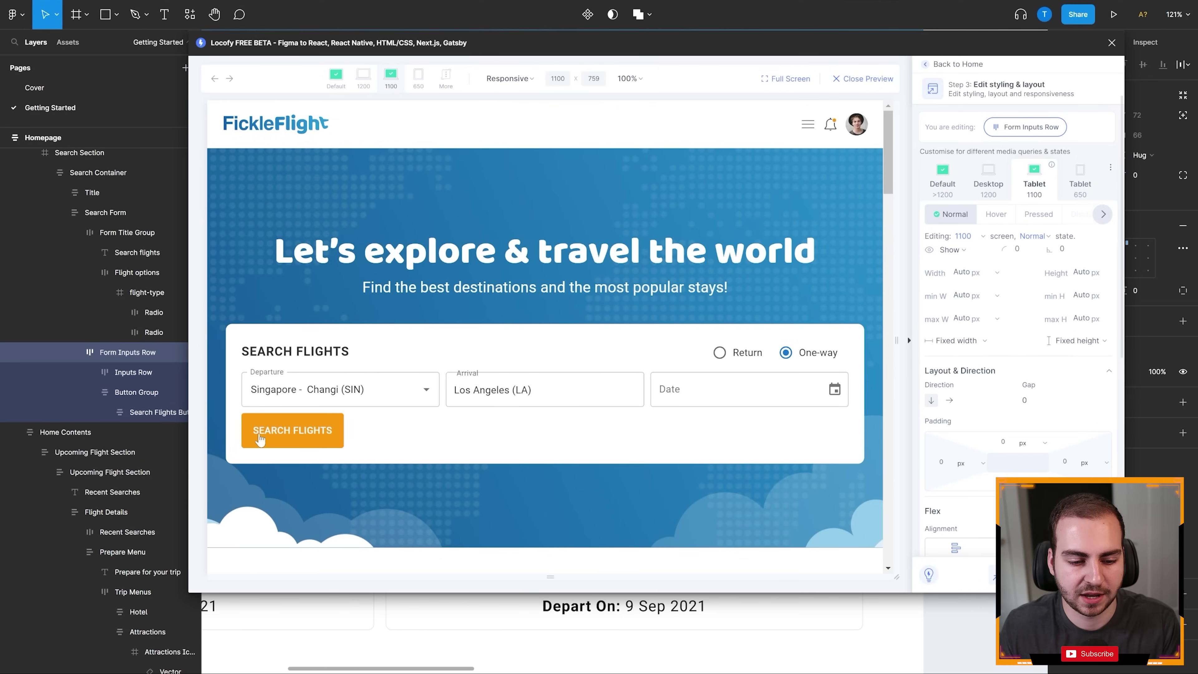
drag(896, 298, 795, 298)
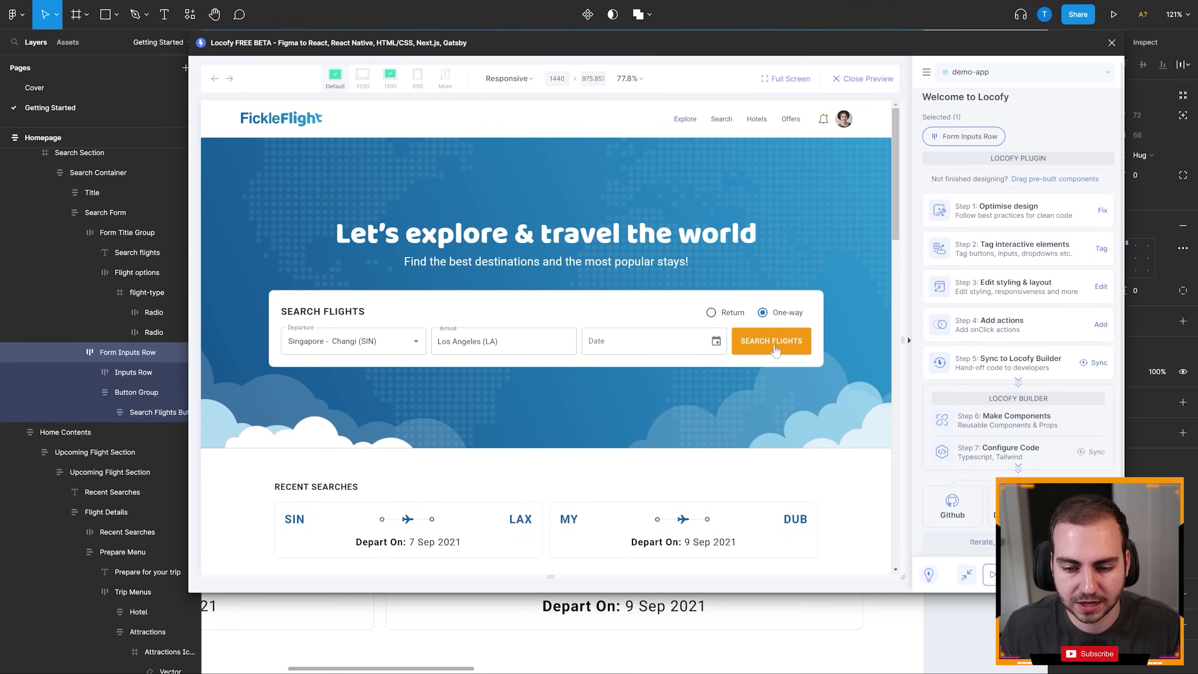
scroll(99, 314, down, 2)
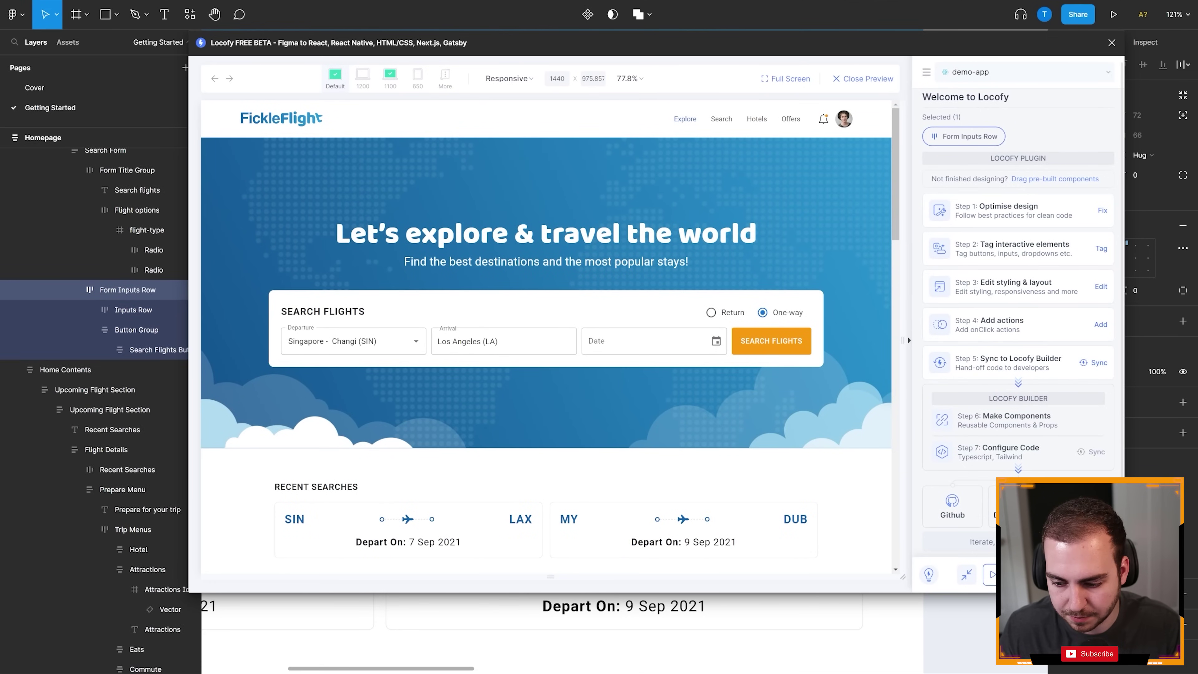
Select the Search Flights Button and bring up its styling & layout settings
click(866, 81)
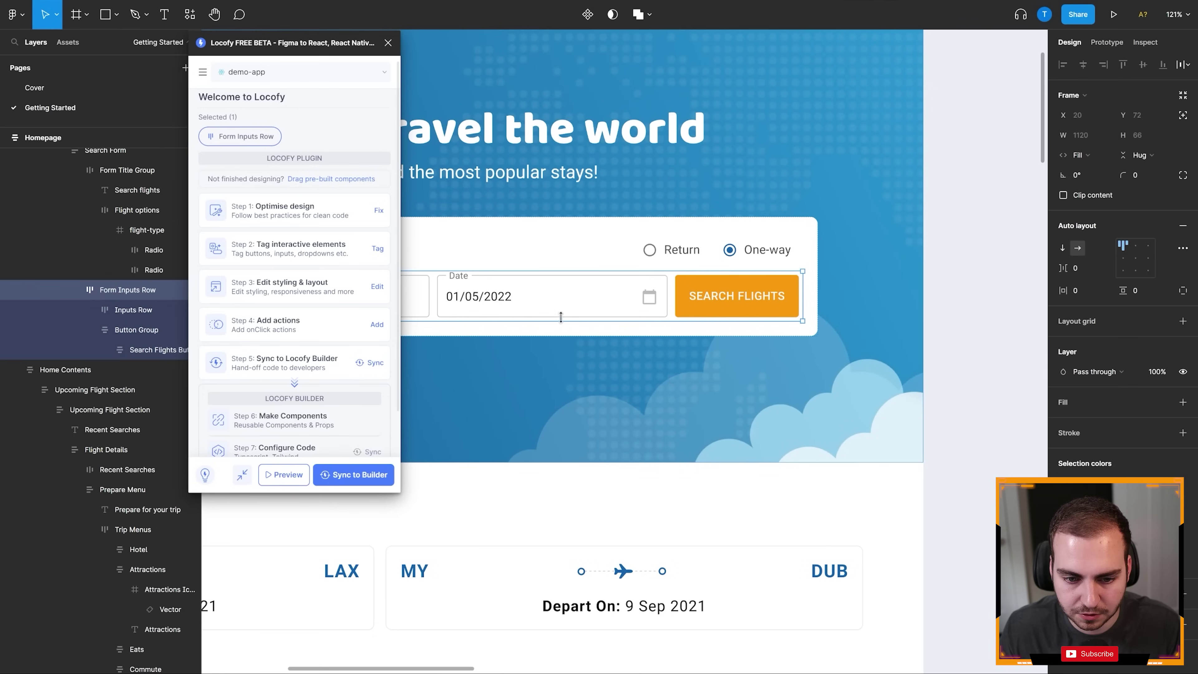
double_click(714, 301)
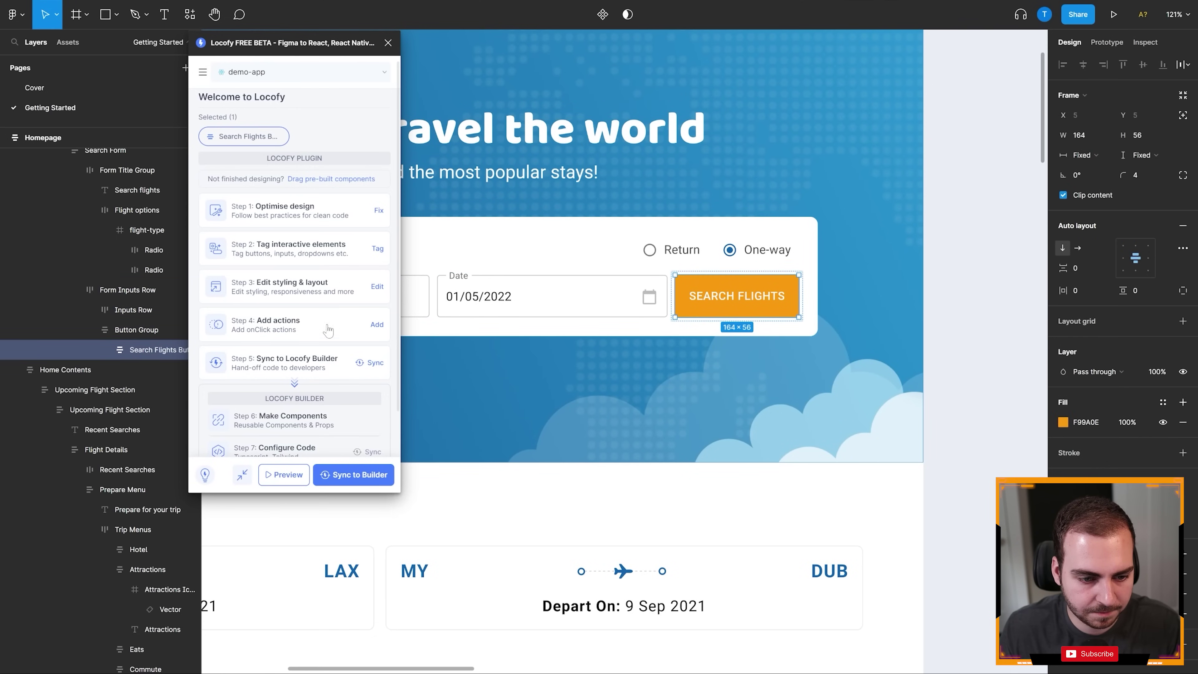
click(276, 282)
Set the Search Flights button's hover-state fill to AC6A06 and check it in the preview
scroll(323, 324, down, 2)
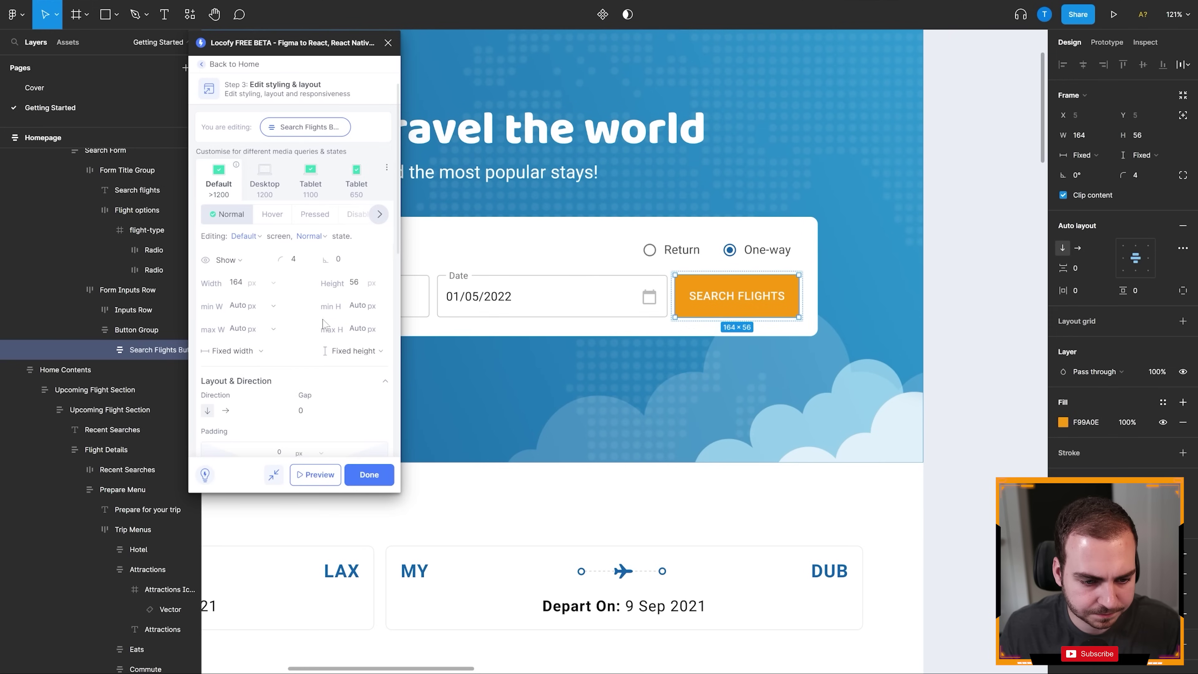
scroll(318, 322, down, 2)
click(272, 214)
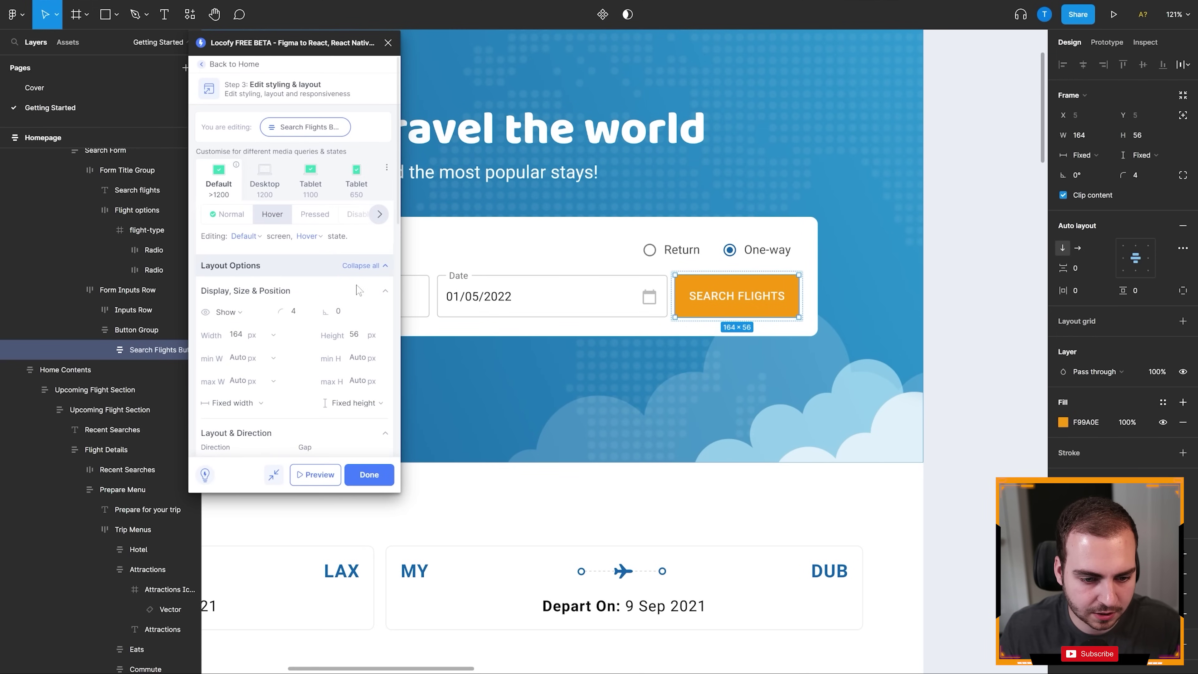
scroll(329, 326, down, 6)
scroll(212, 324, up, 1)
click(208, 315)
drag(341, 181, 345, 203)
click(362, 475)
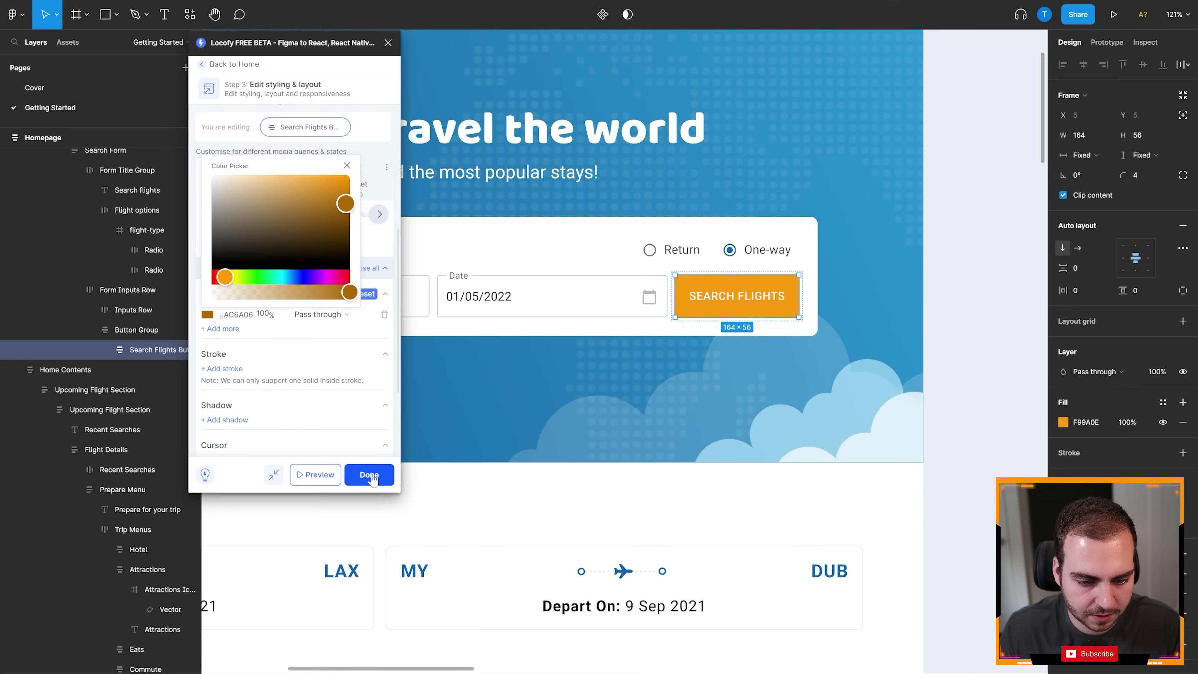
click(286, 468)
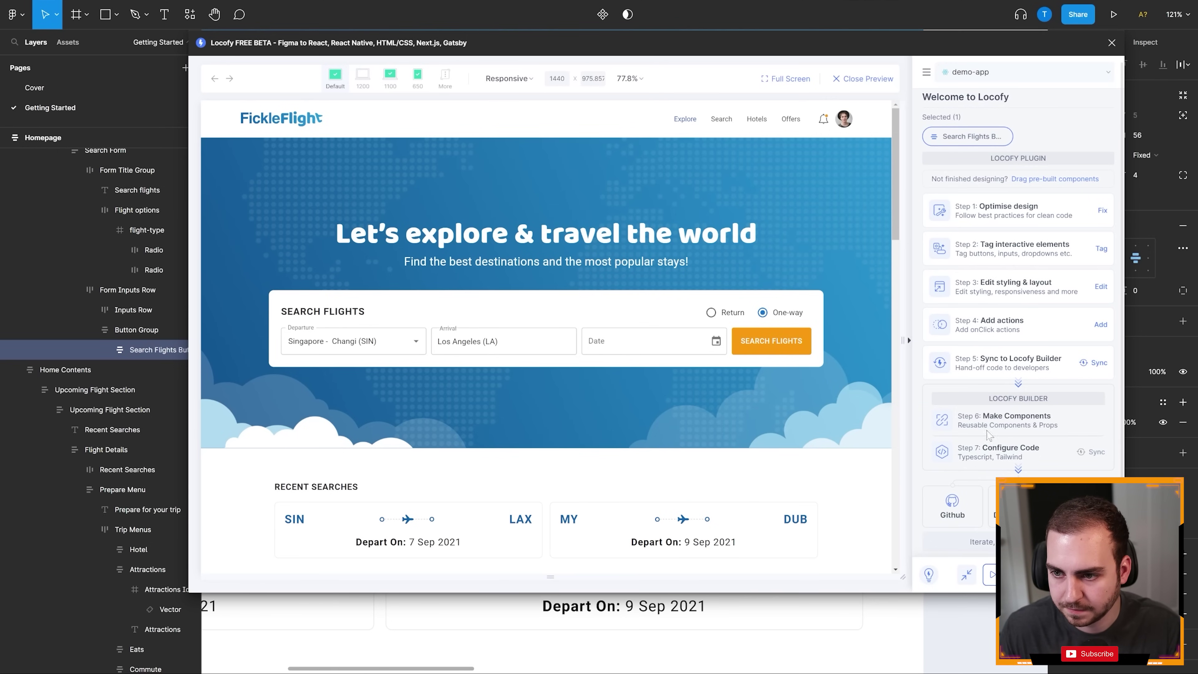
click(868, 80)
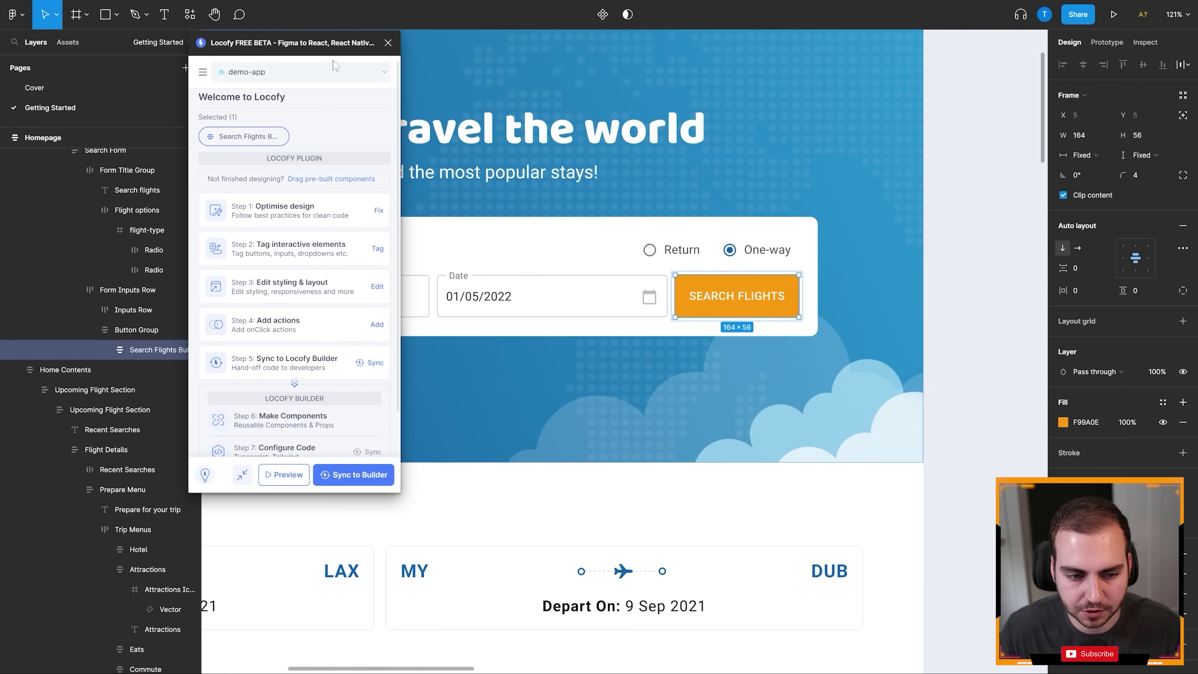
Skip the Search Flights Button's onClick action and retarget Locofy to the whole Homepage frame
drag(312, 42, 894, 61)
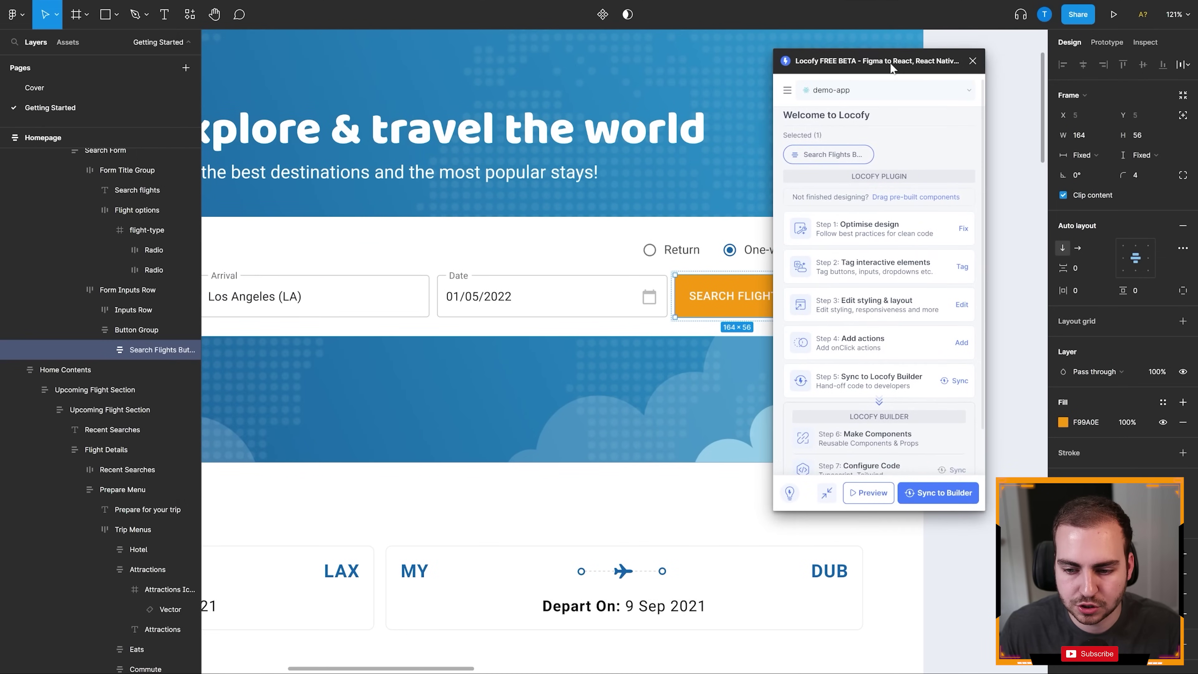
click(872, 347)
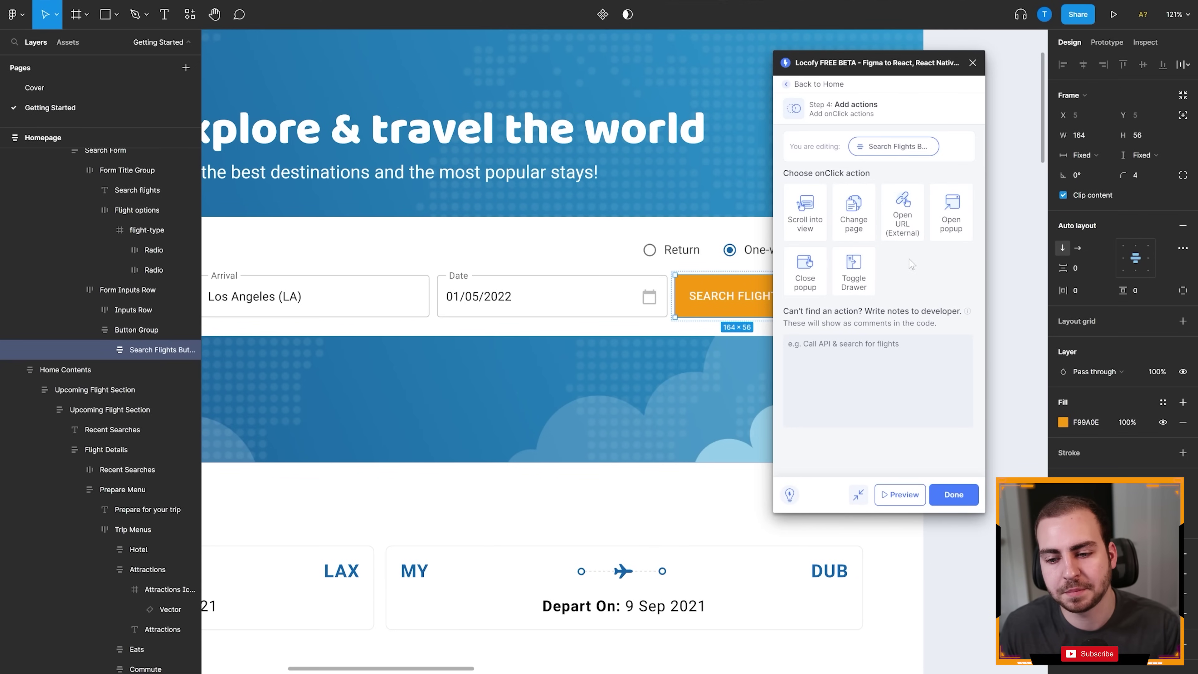
click(792, 85)
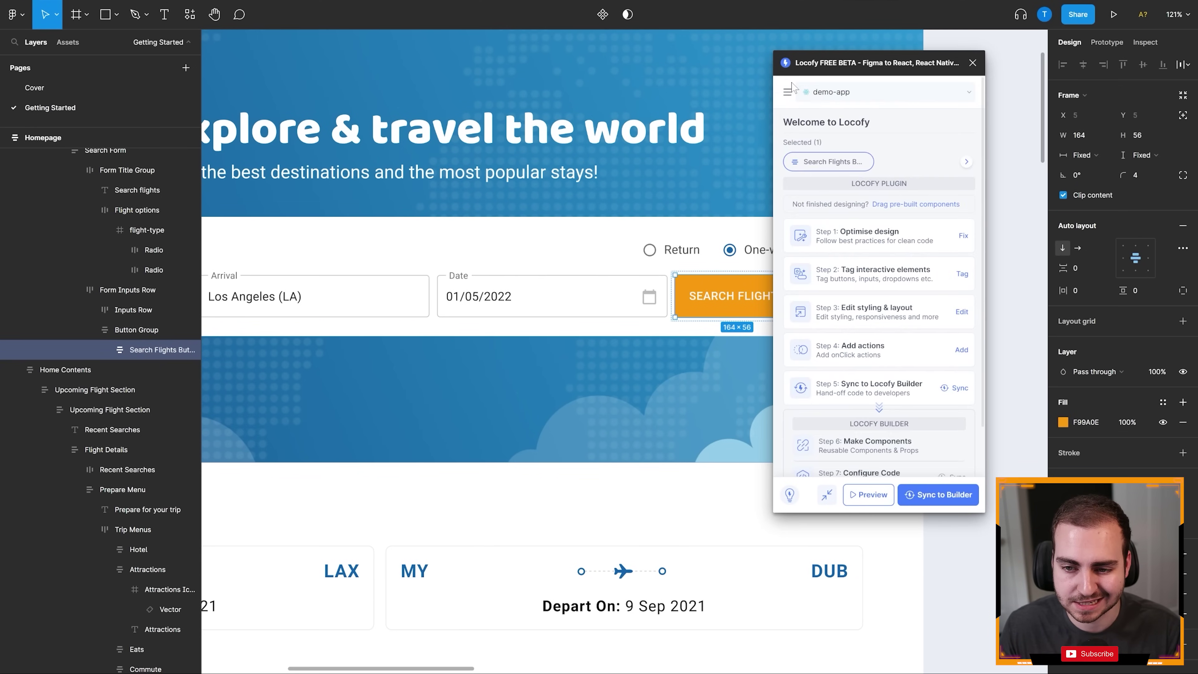
click(819, 232)
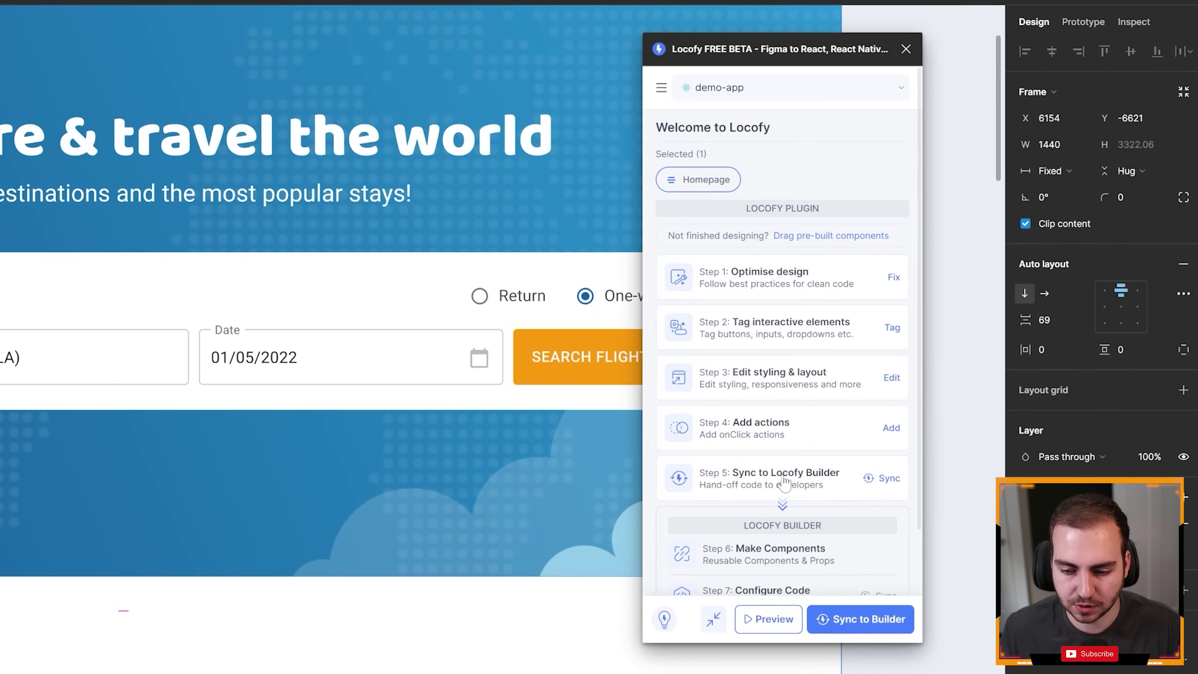
Sync the Homepage frame to demo-app as React with TypeScript and Tailwind, then view it in Builder
click(880, 389)
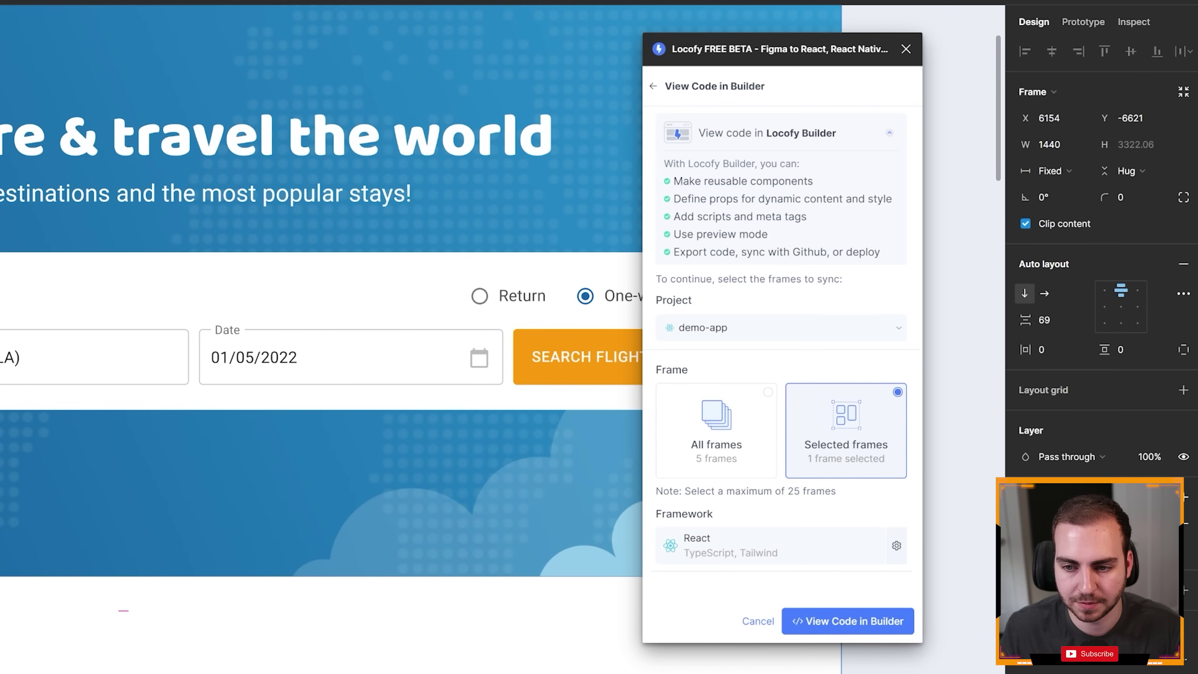
click(748, 336)
click(748, 338)
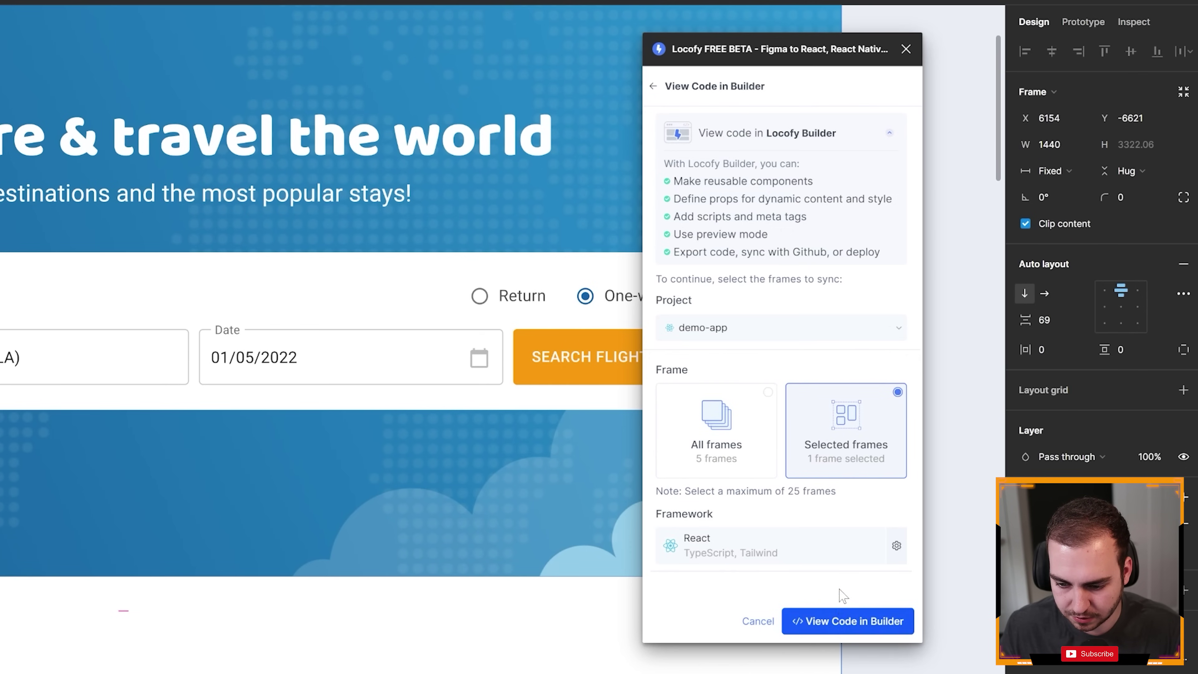
click(896, 546)
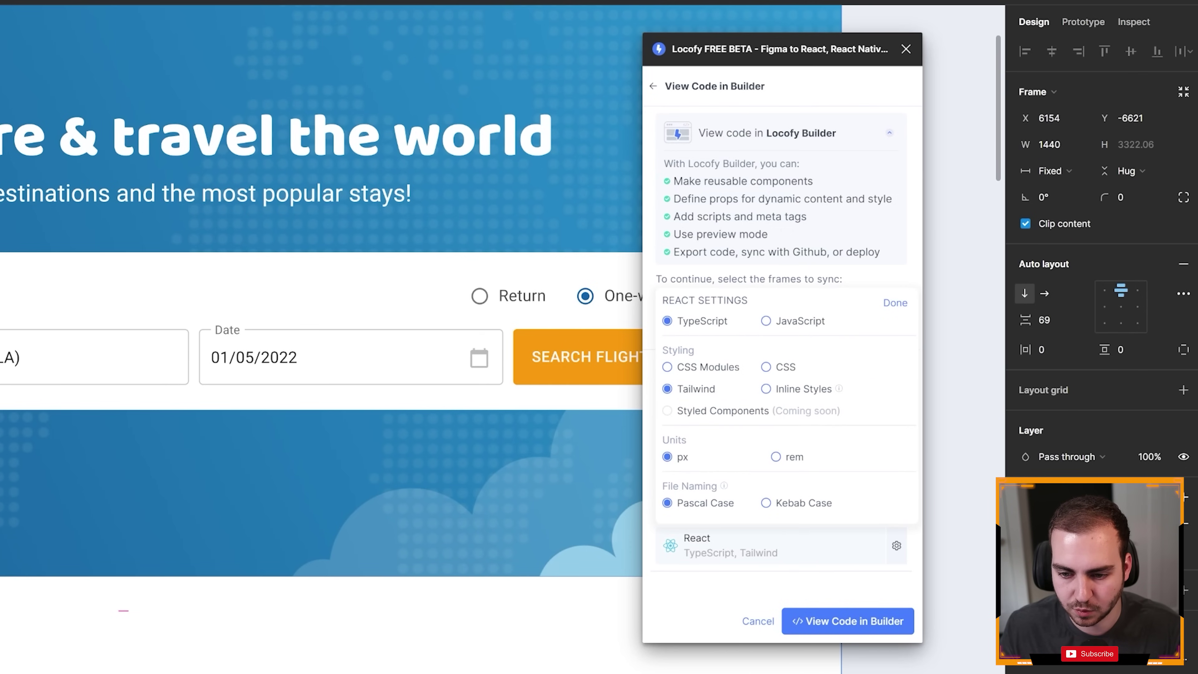
click(909, 302)
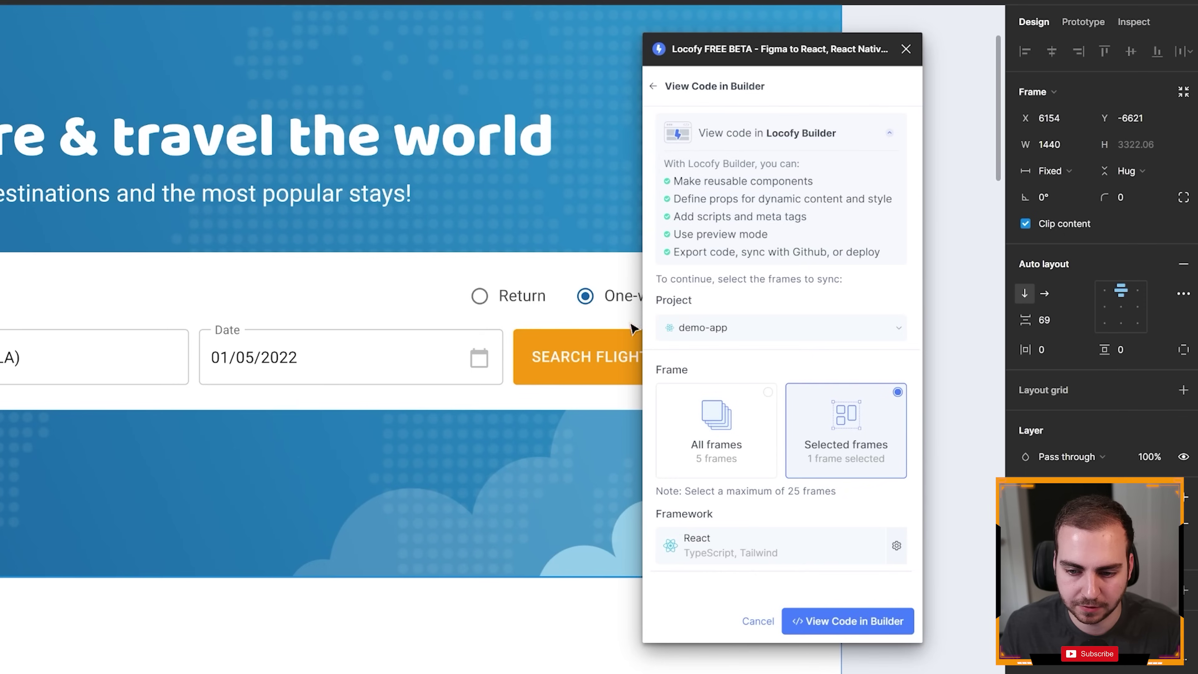
click(854, 620)
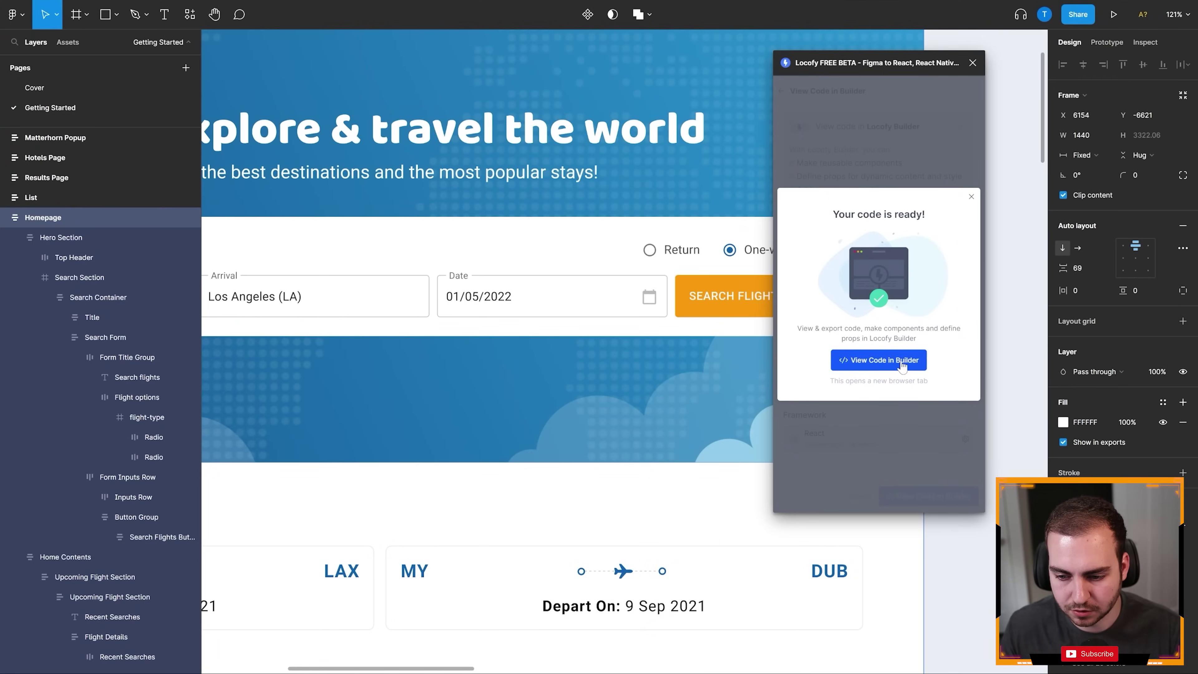
click(902, 368)
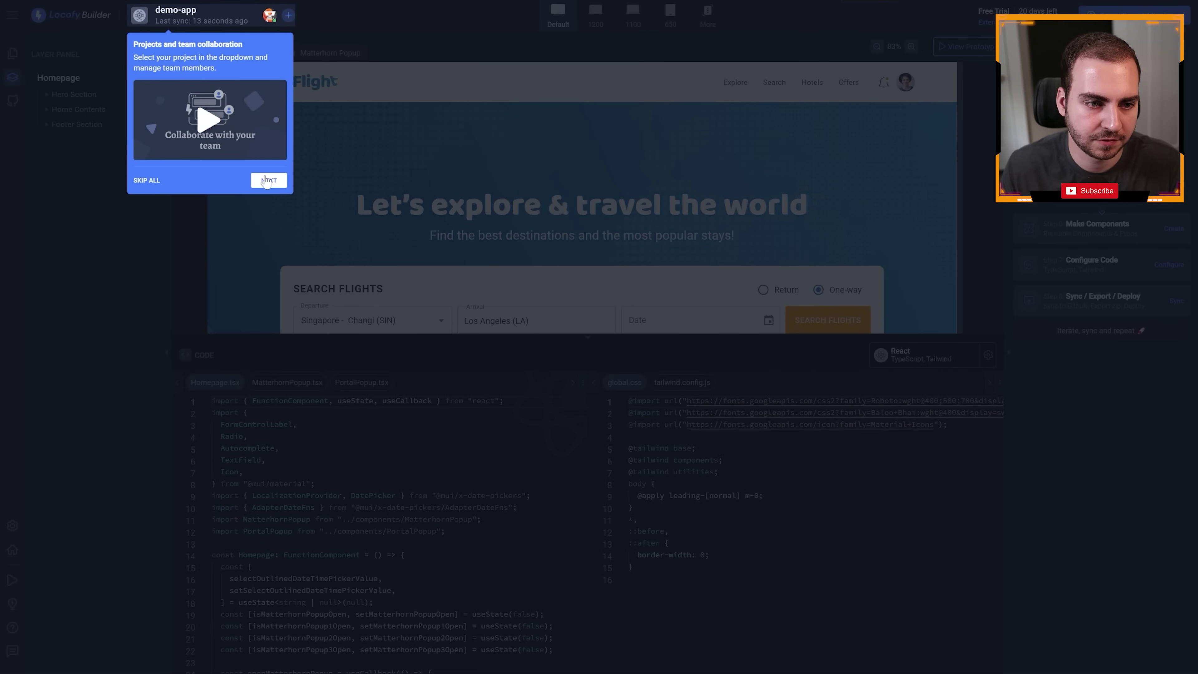
Dismiss the onboarding tour, enlarge the Code panel, and browse the MatterhornPopup.tsx and PortalPopup.tsx code
click(144, 179)
drag(511, 336, 584, 132)
scroll(378, 425, up, 15)
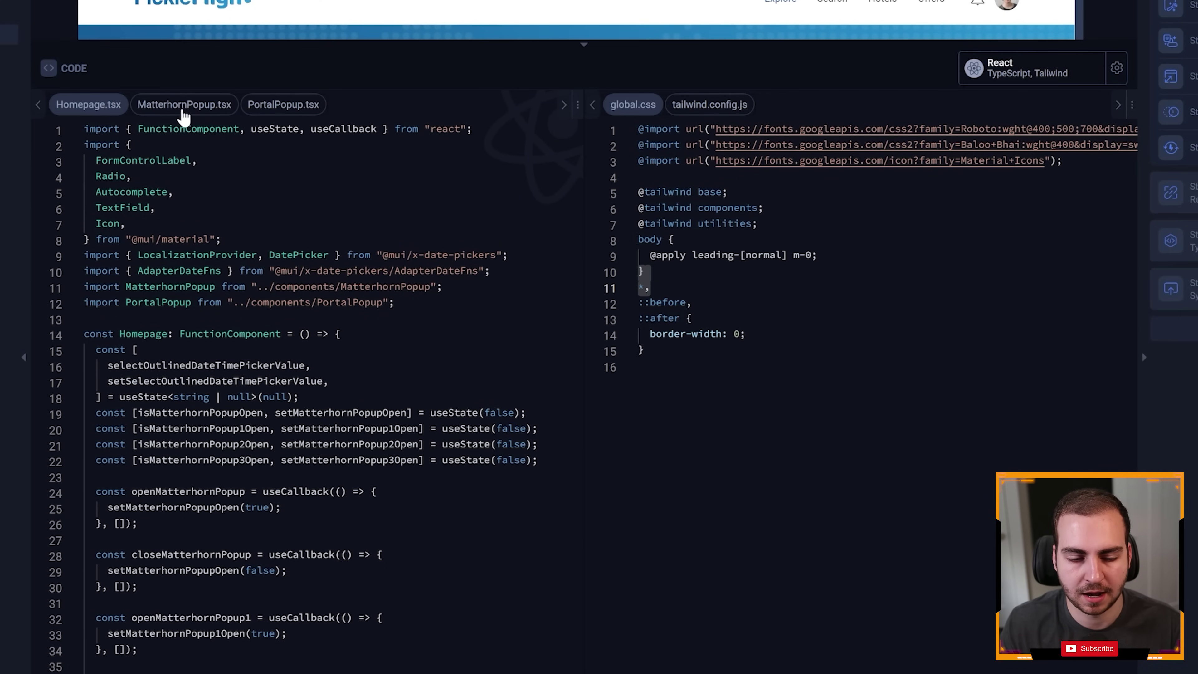
click(185, 117)
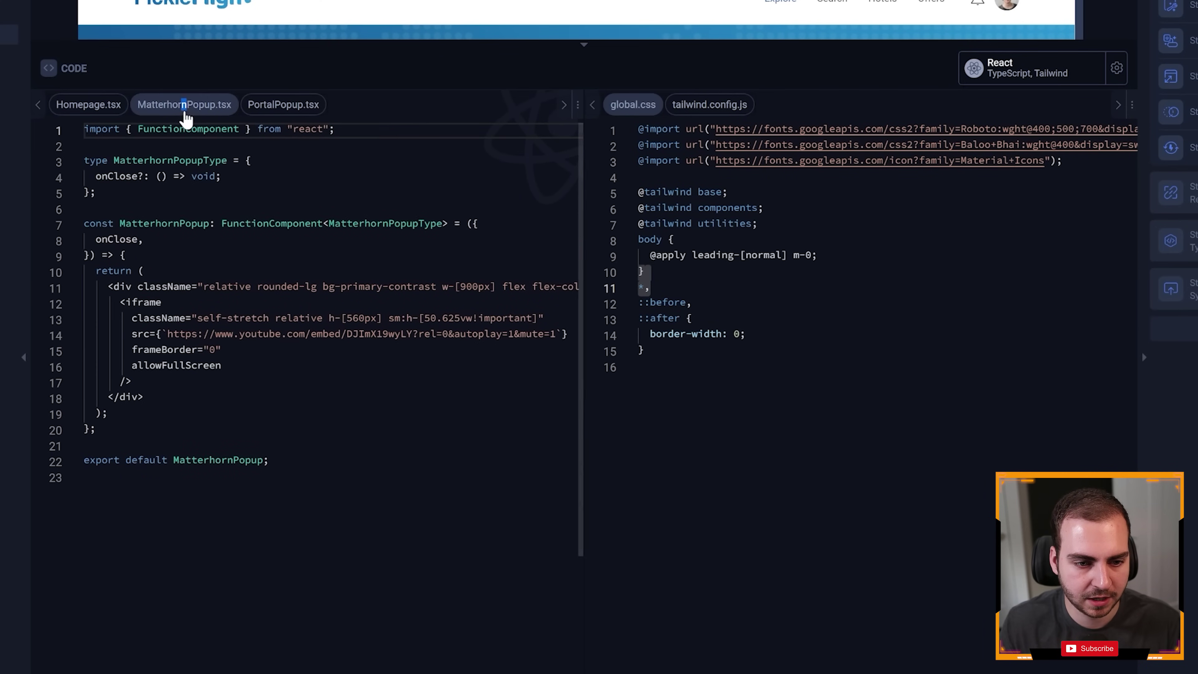
click(282, 107)
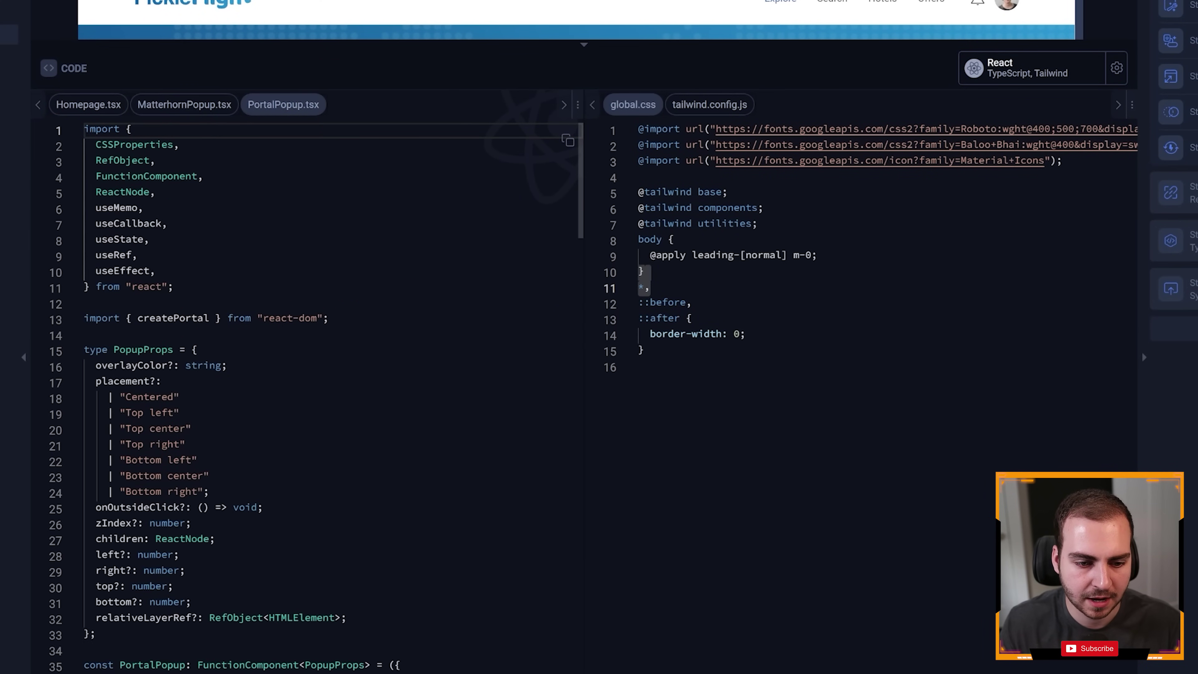
scroll(307, 396, down, 20)
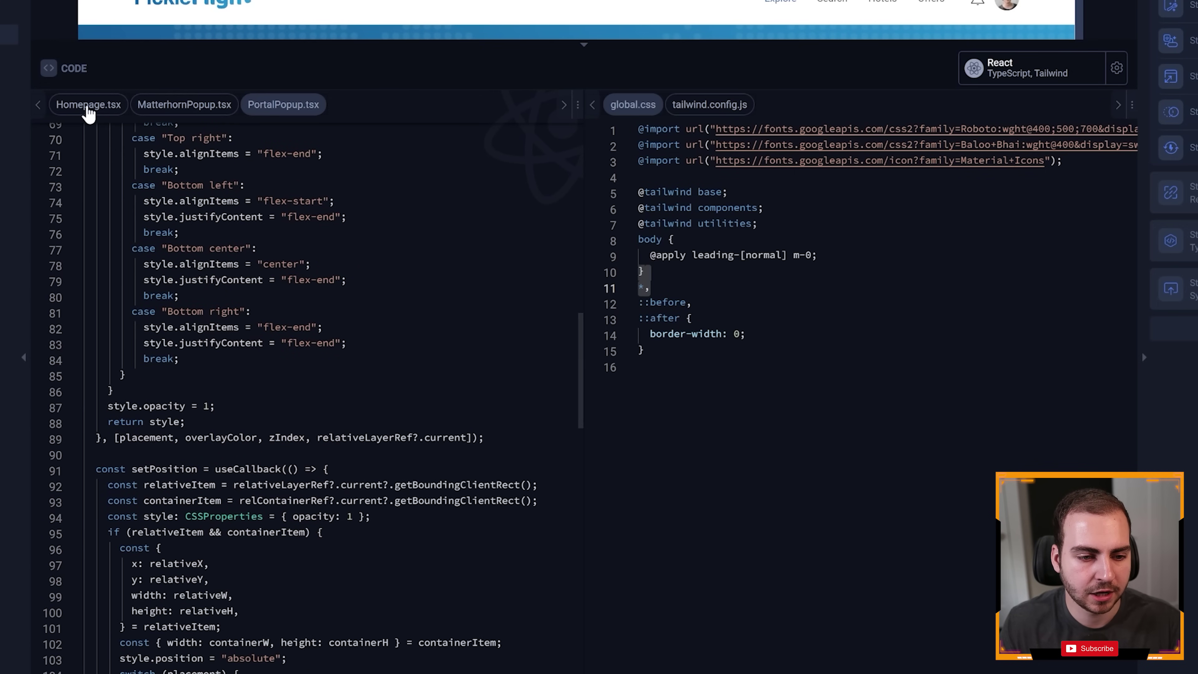
Scroll through the Homepage.tsx code, then collapse the Code panel to show the homepage design
click(88, 105)
scroll(306, 396, down, 7)
scroll(307, 396, up, 3)
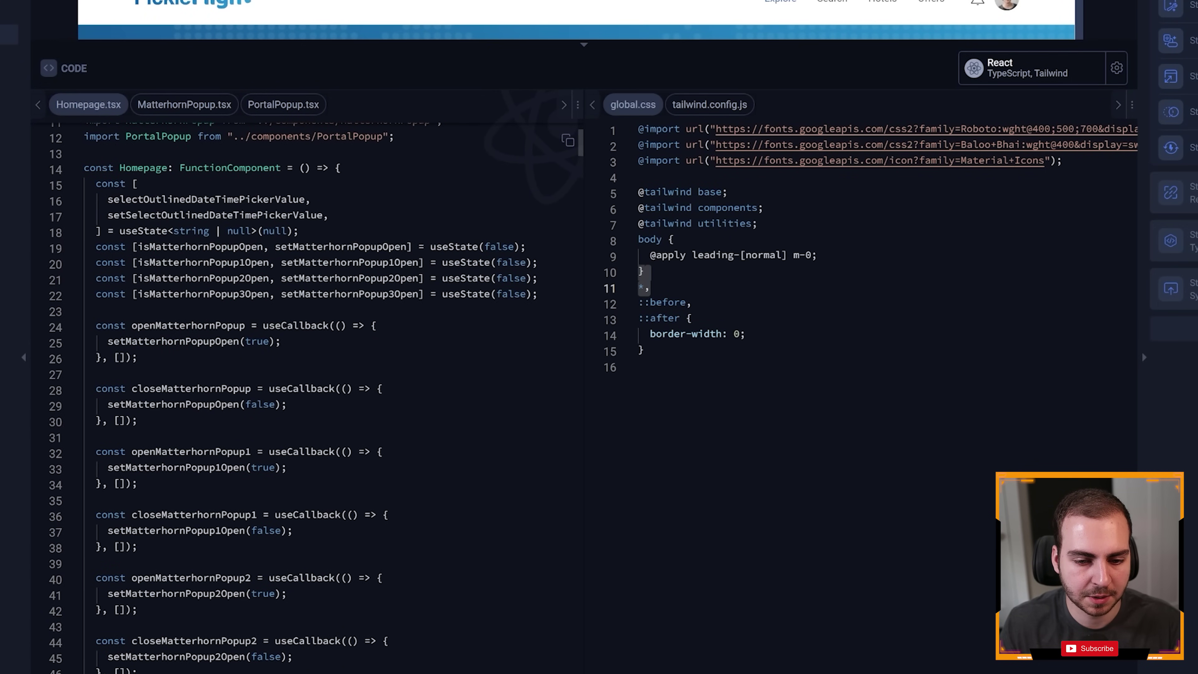
scroll(307, 396, down, 8)
scroll(306, 397, up, 1)
scroll(306, 397, down, 12)
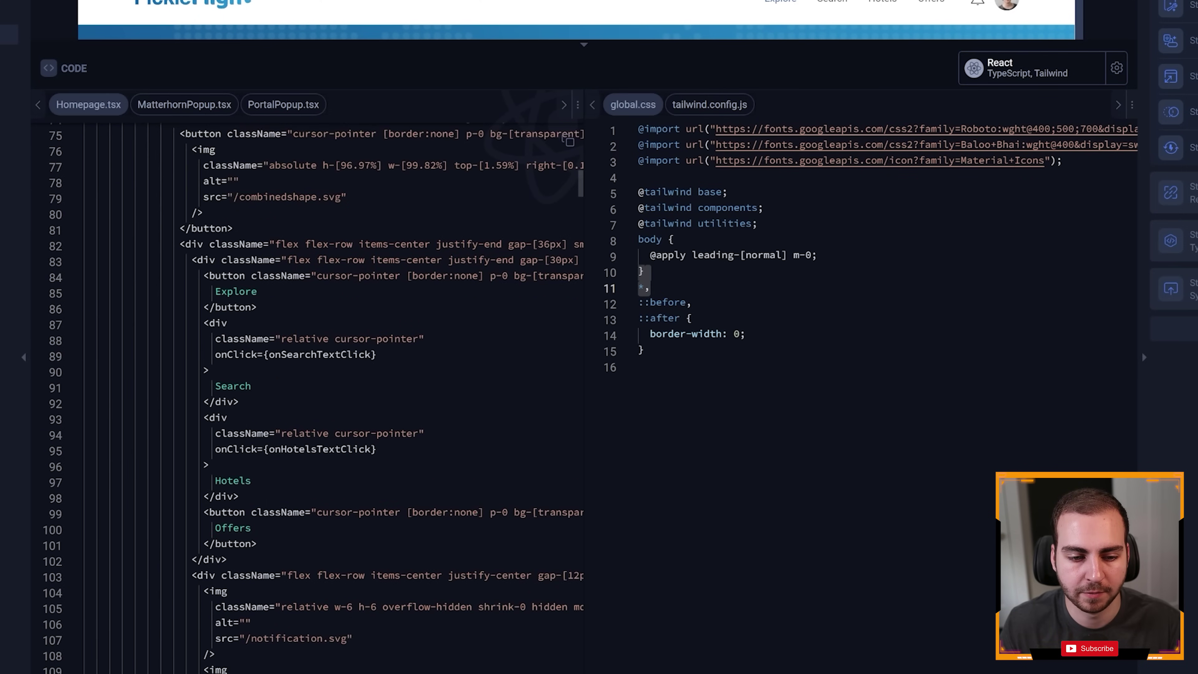
scroll(307, 397, up, 5)
scroll(307, 397, down, 20)
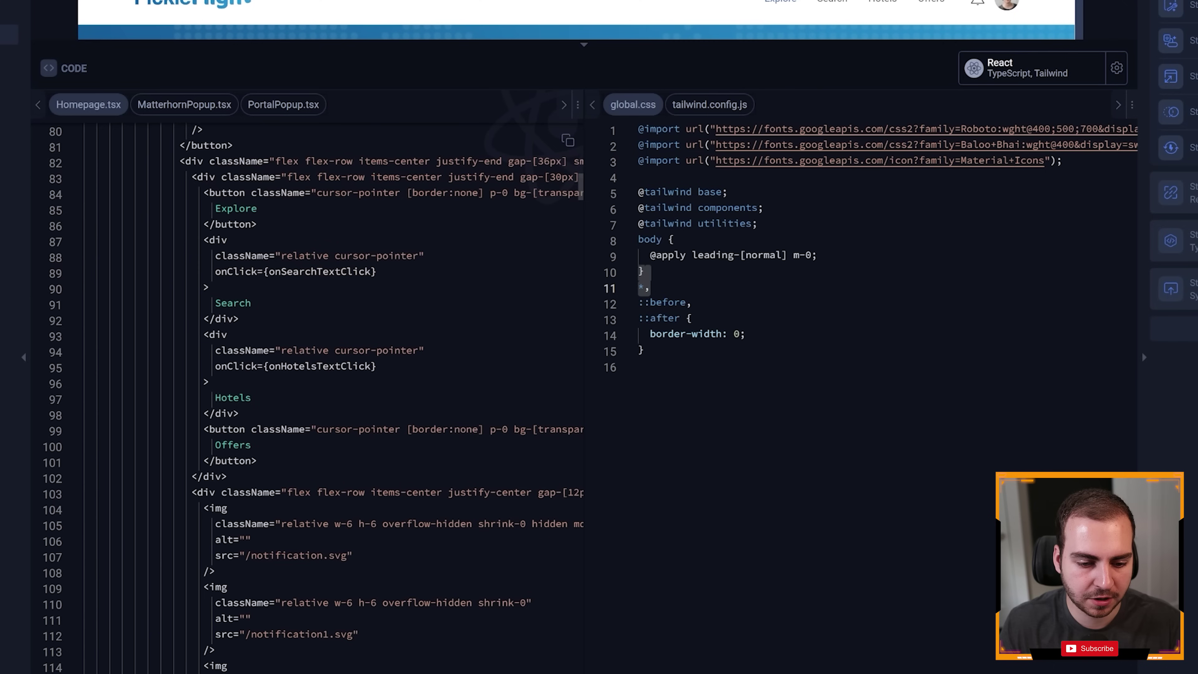
scroll(306, 396, down, 6)
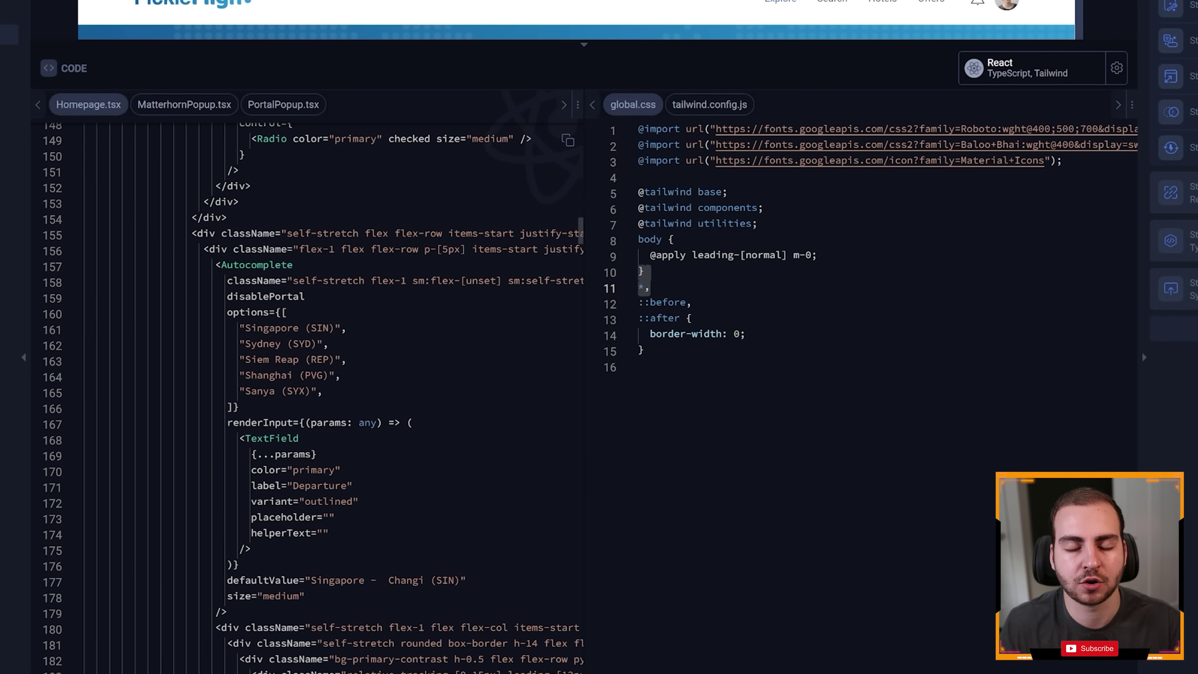
scroll(307, 396, down, 3)
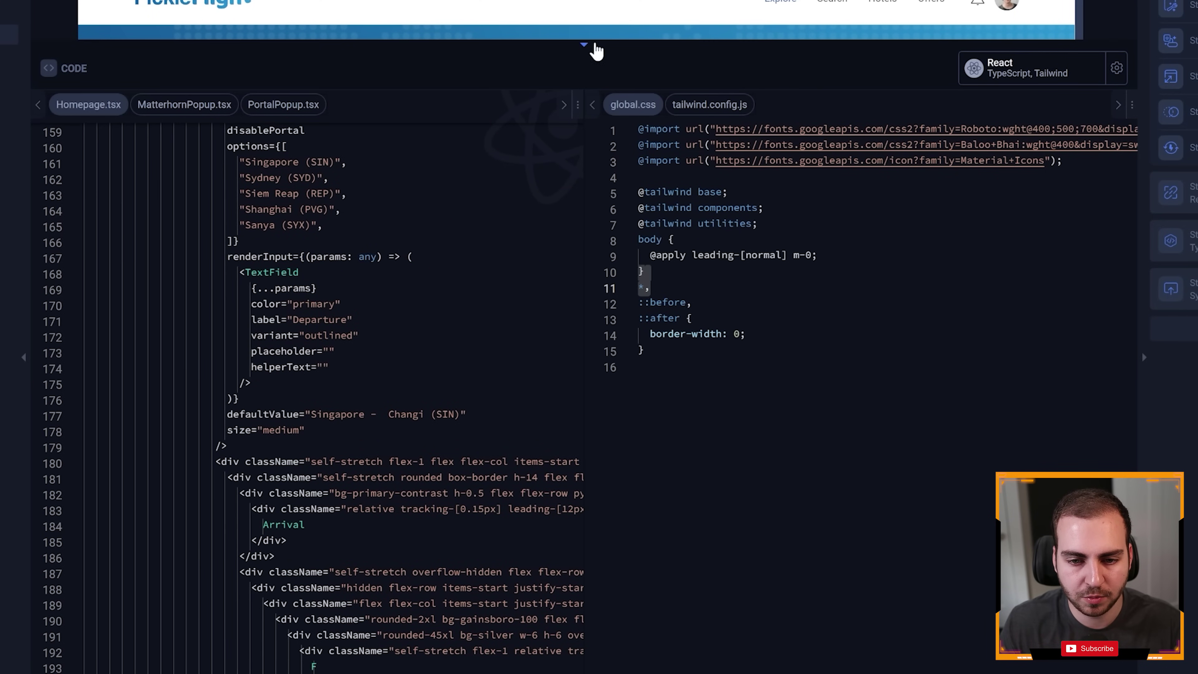
click(584, 46)
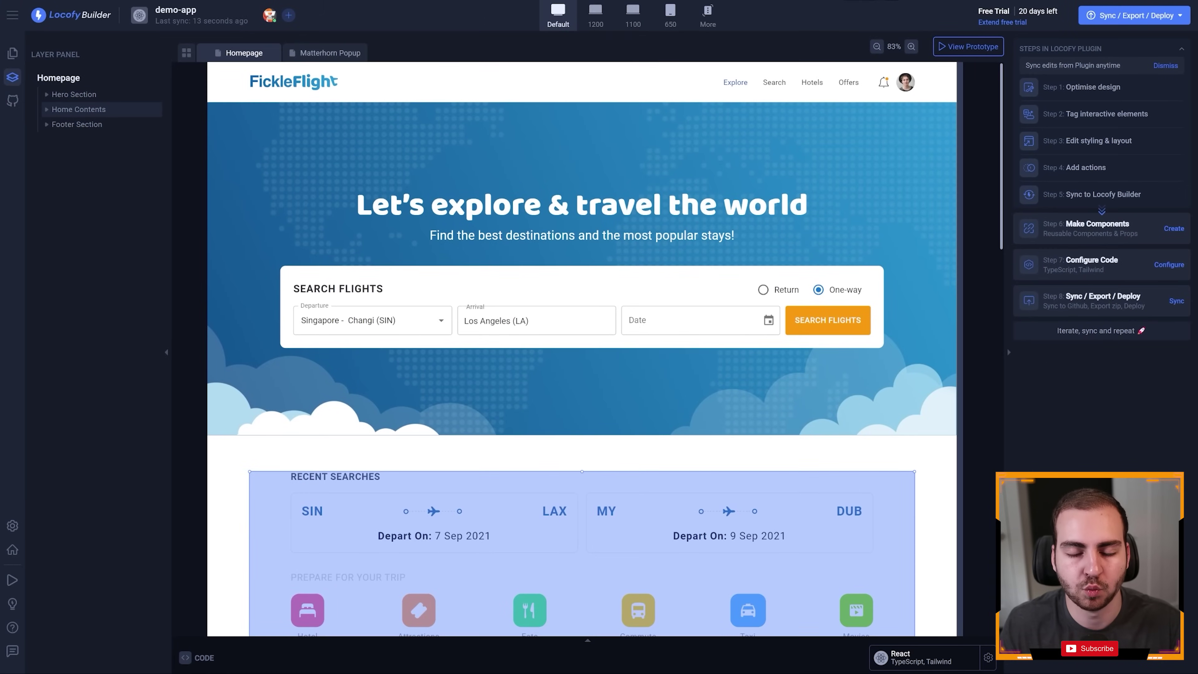
Select the Search Container and open Auto-components with LocoAI, listing 12 recommended components
scroll(561, 240, down, 2)
click(491, 271)
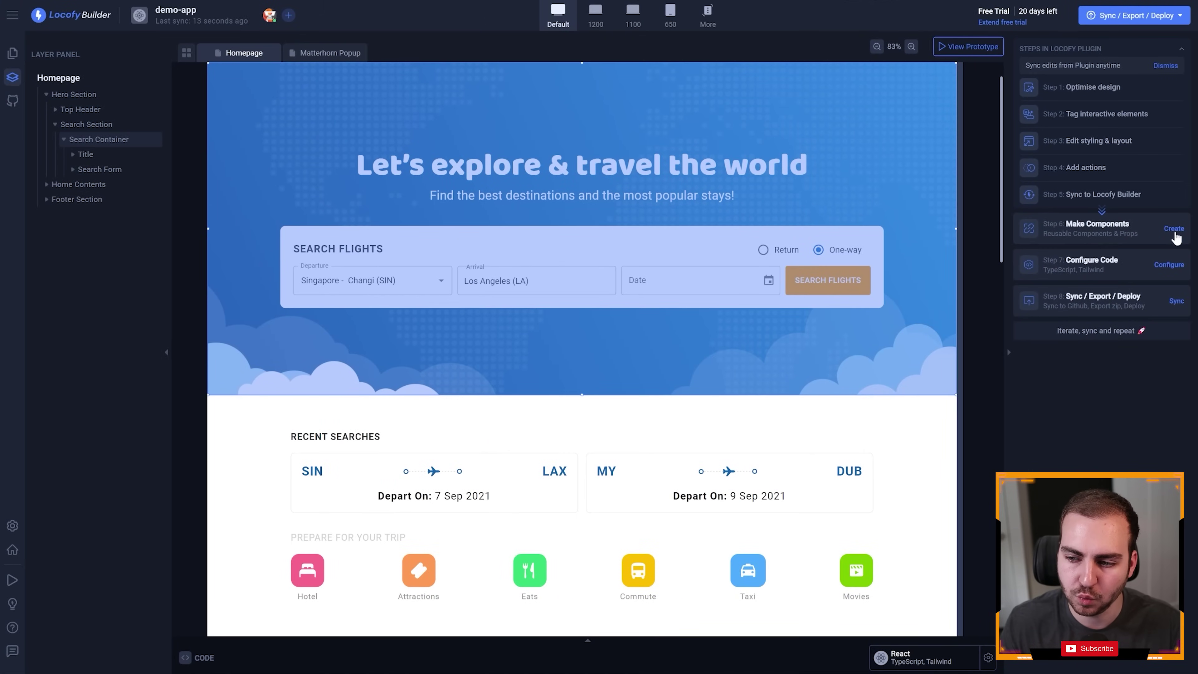
click(1174, 230)
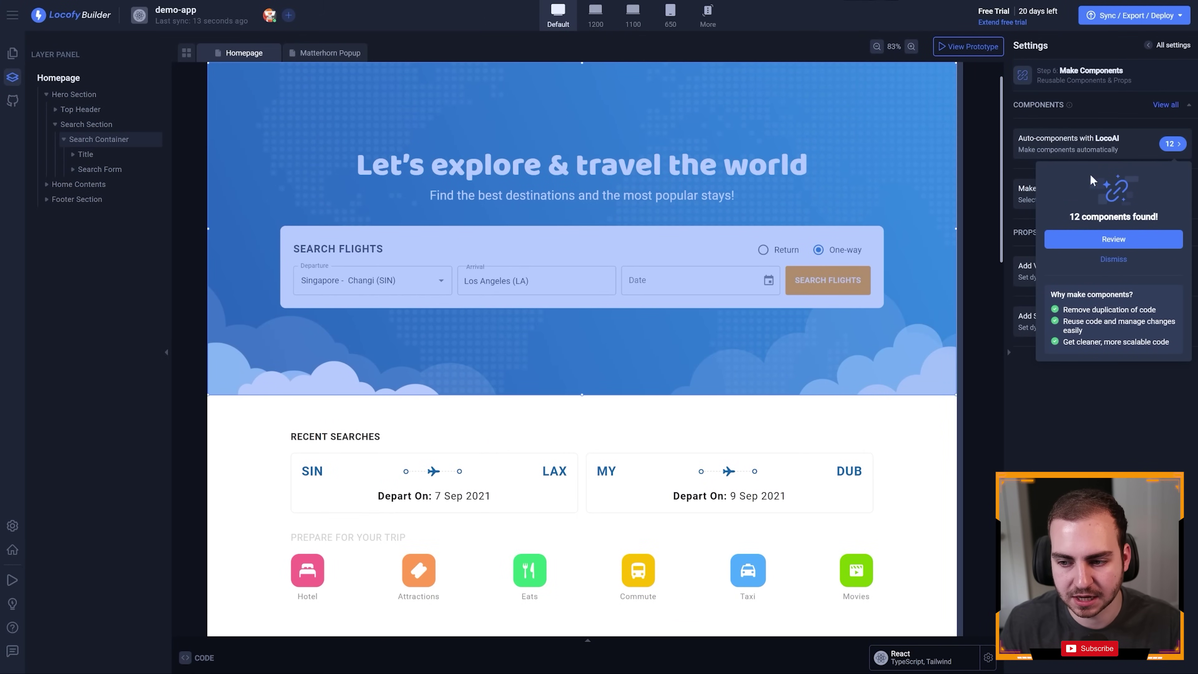
click(1114, 260)
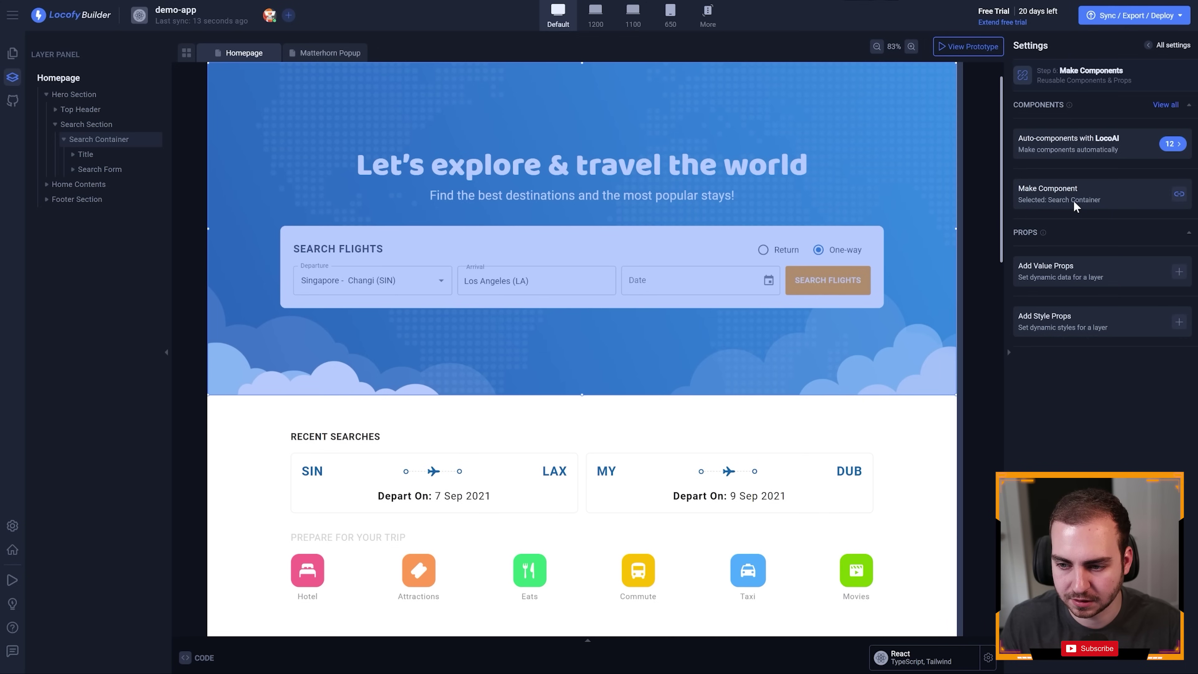
click(1149, 49)
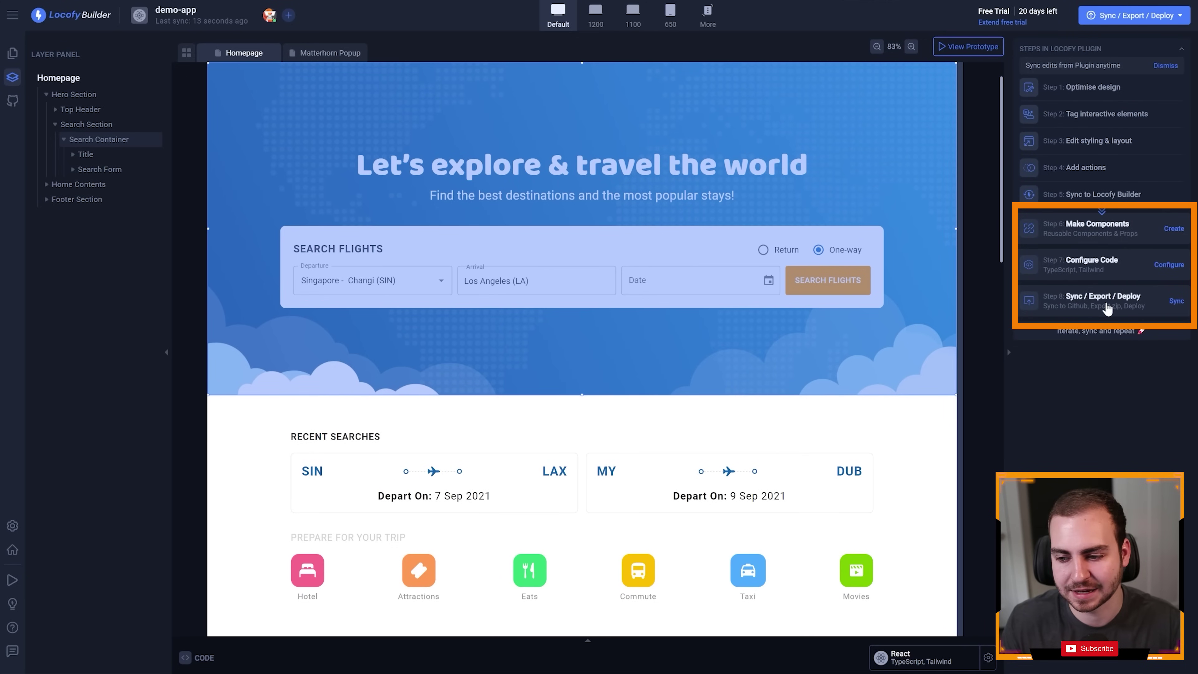
click(1172, 230)
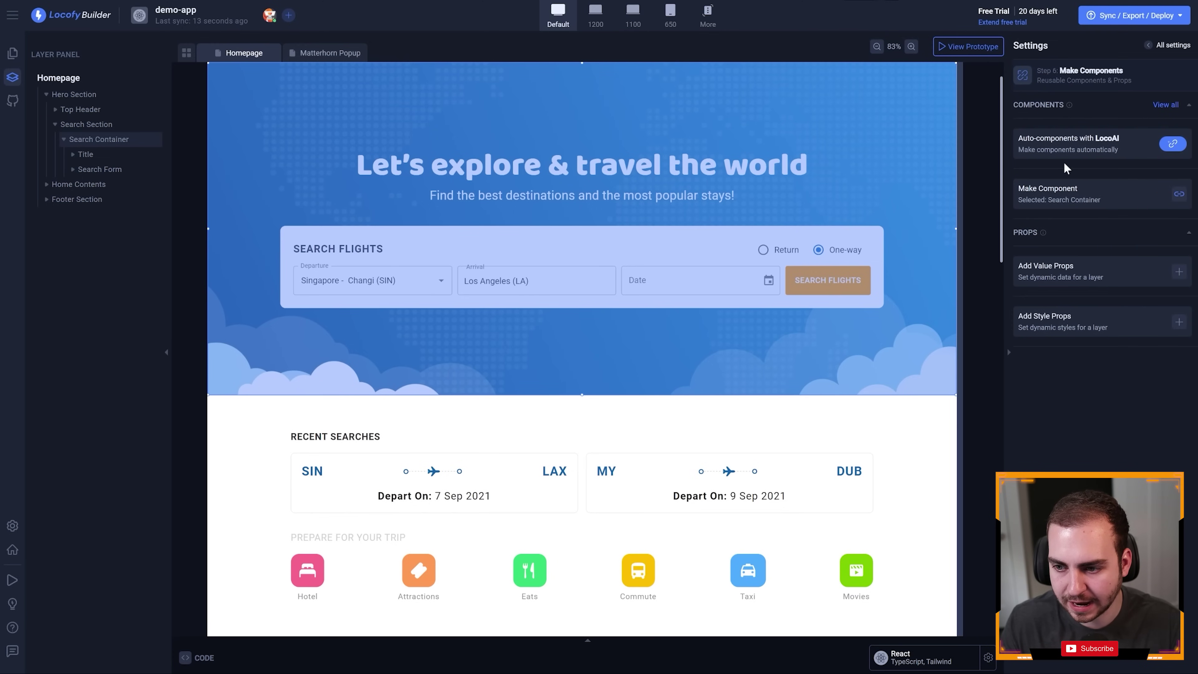
click(1171, 144)
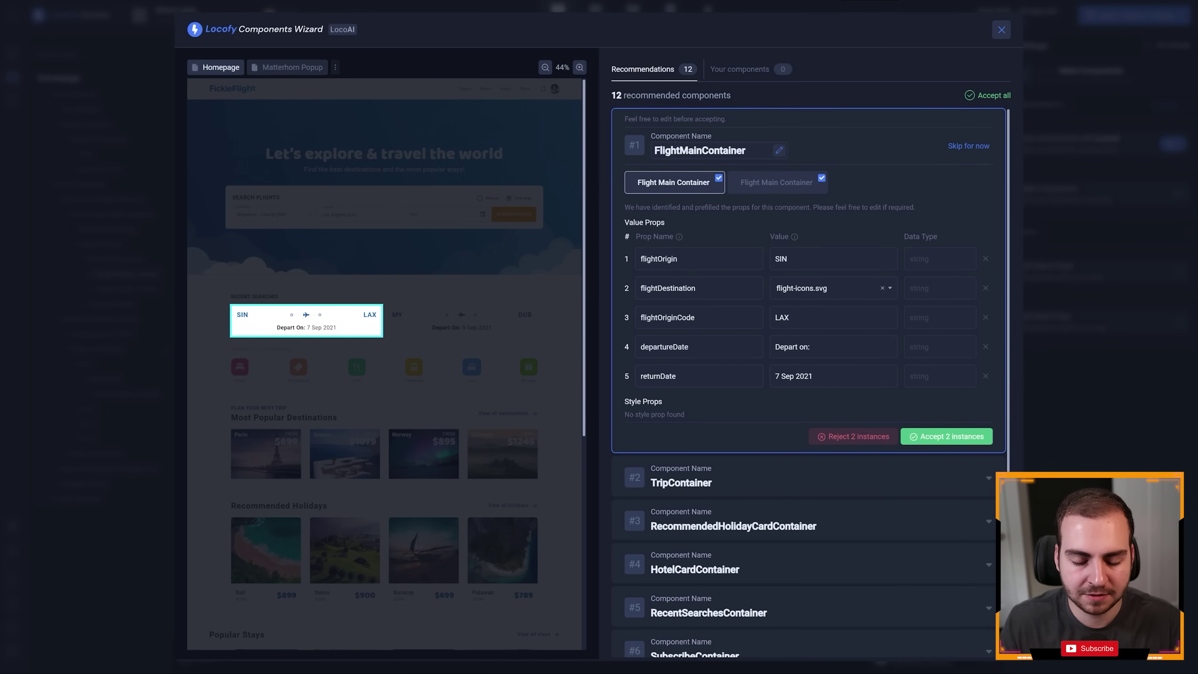
Keep the flightOrigin and flightDestination prop names and accept FlightMainContainer for both instances
double_click(641, 258)
click(678, 259)
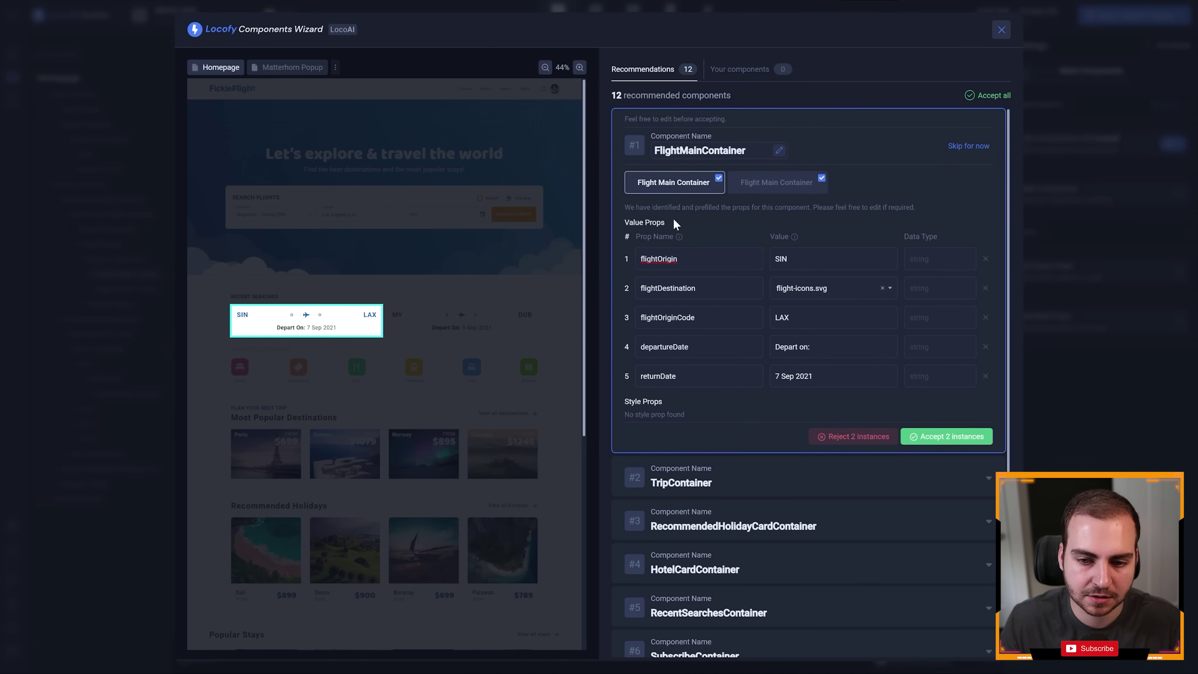
click(902, 184)
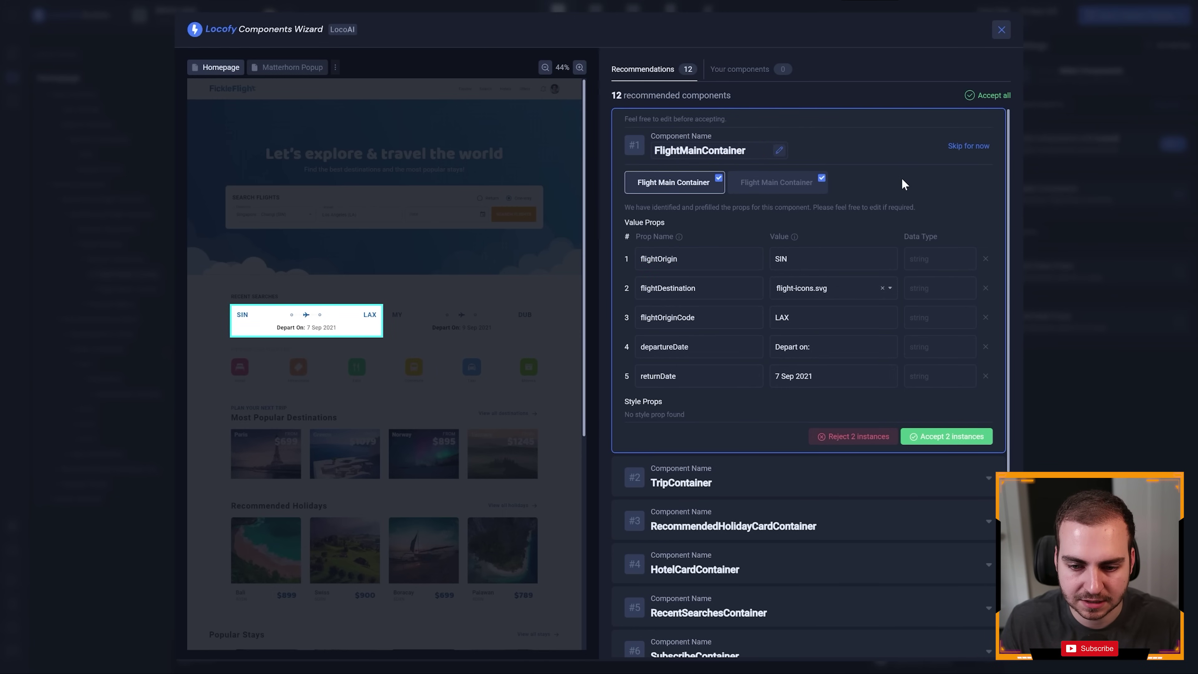
click(695, 288)
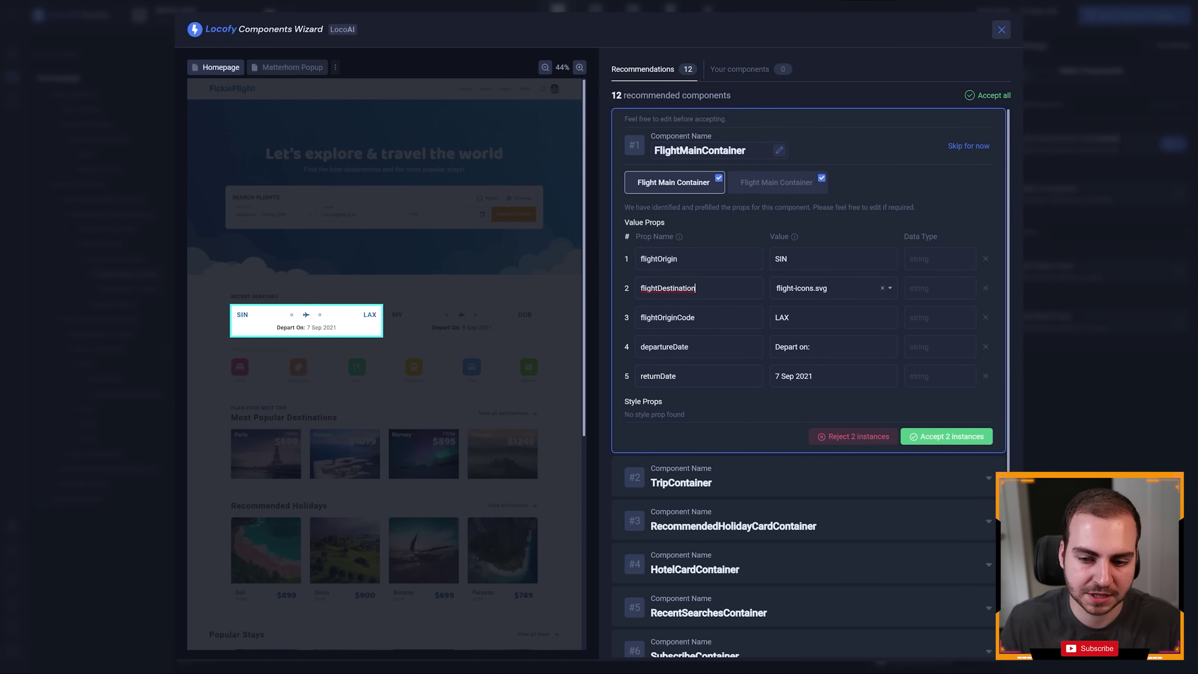
click(938, 438)
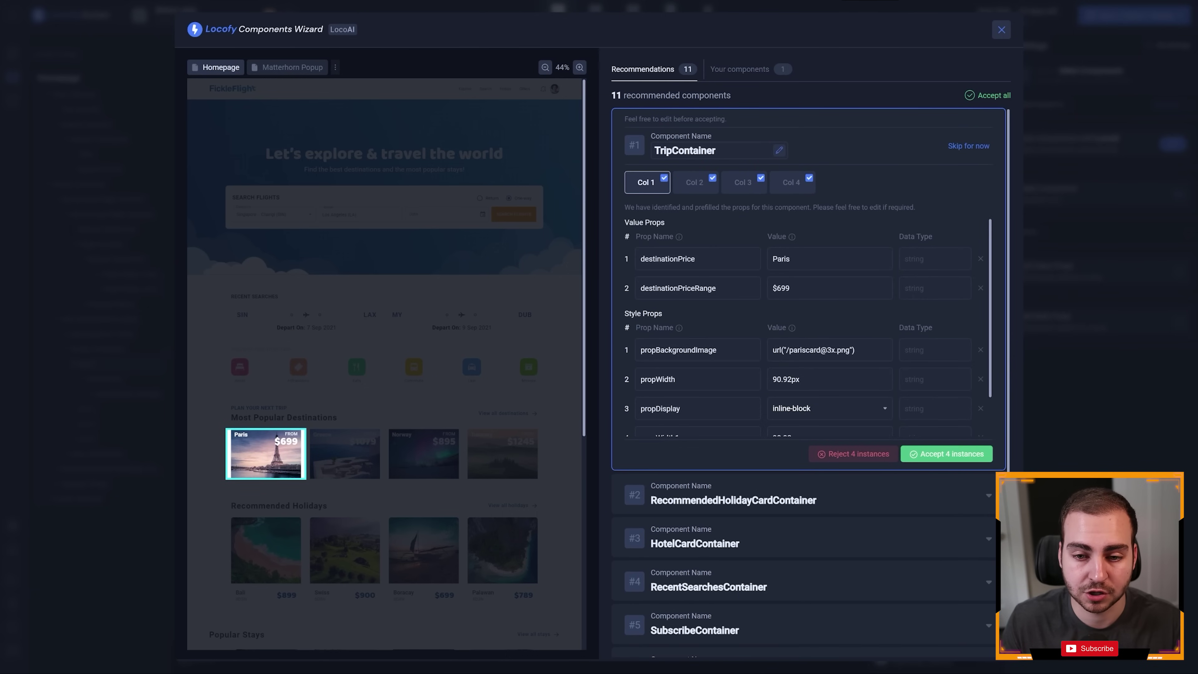
Accept TripContainer and RecommendedHolidayCardContainer, then accept all remaining recommended components
click(949, 455)
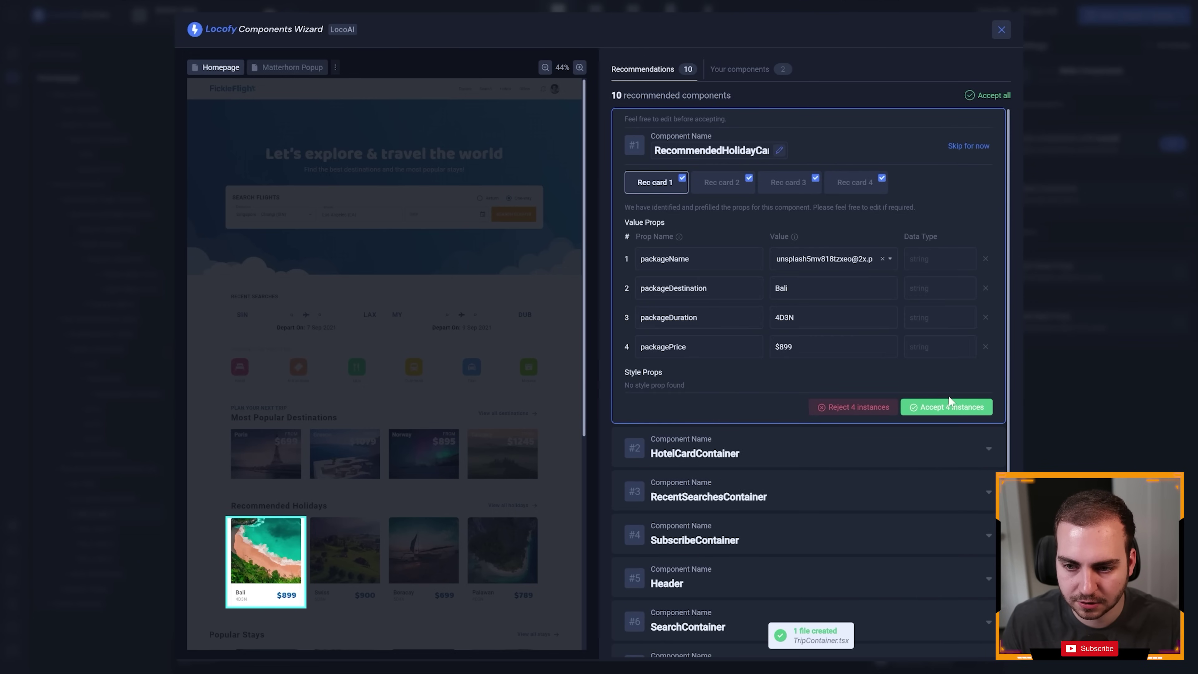
click(946, 407)
click(988, 95)
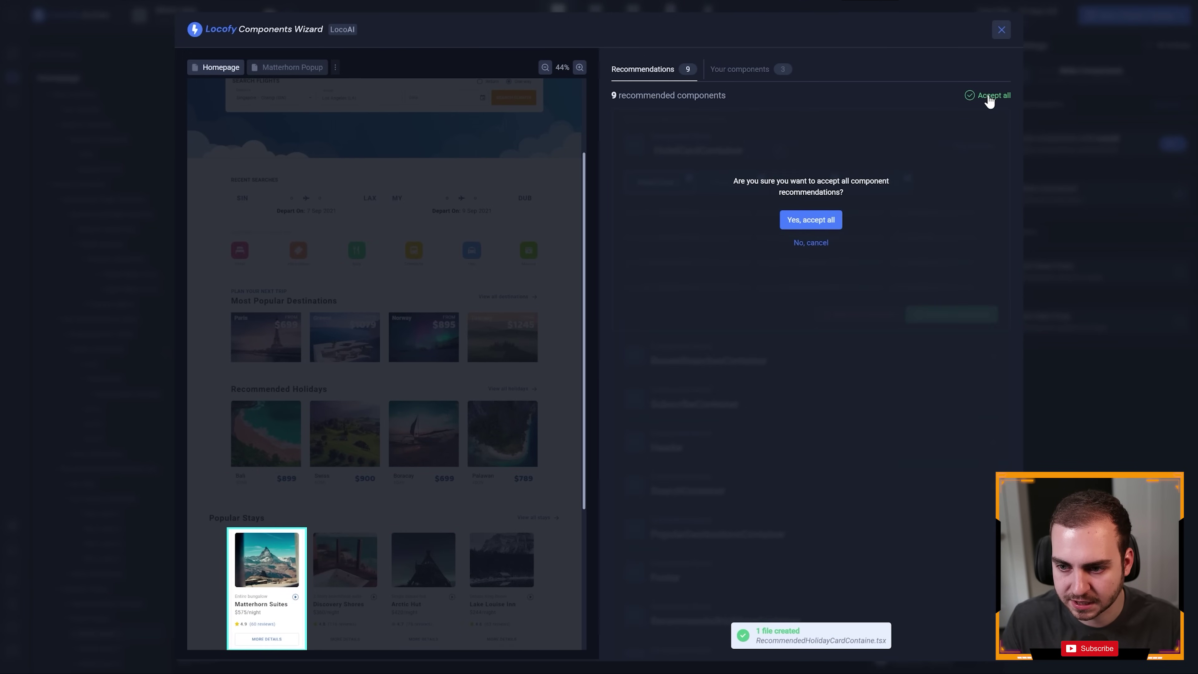
click(811, 221)
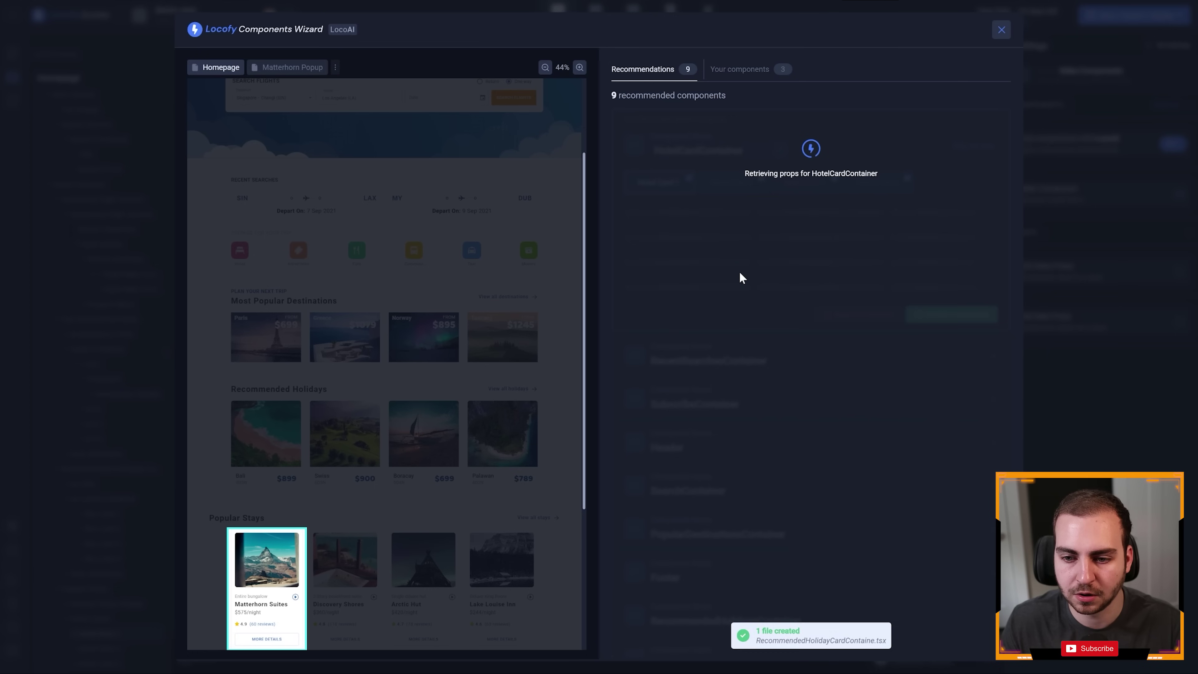